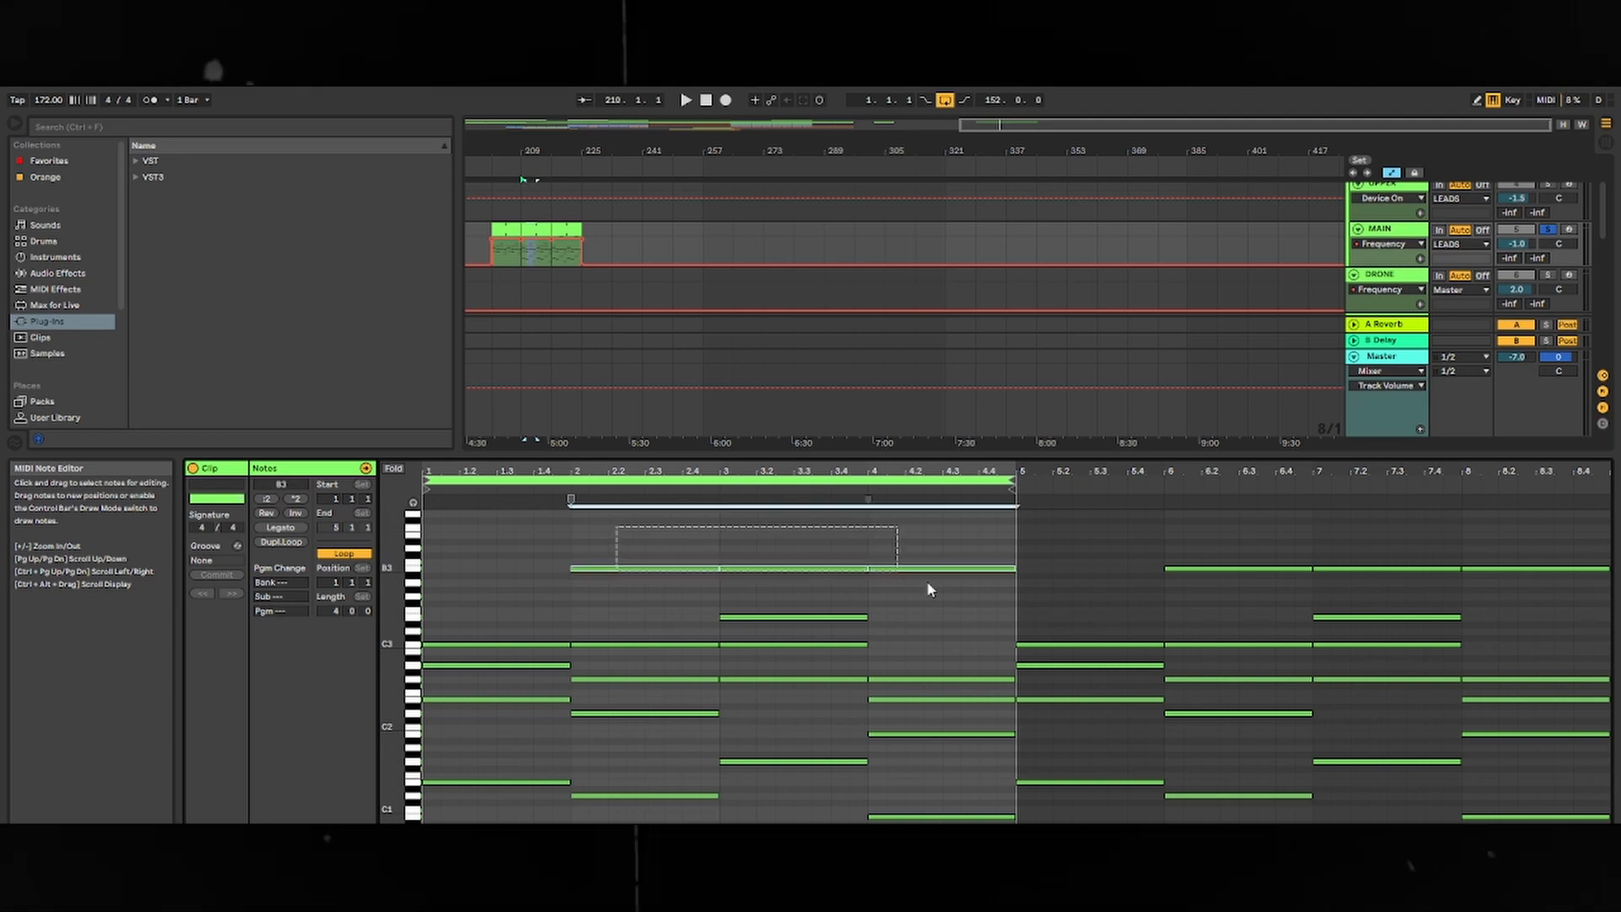
# - Select the low bass notes in bars 1 to 4 of the MAIN clip and play the clip
pyautogui.moveTo(935, 814); pyautogui.dragTo(507, 743)
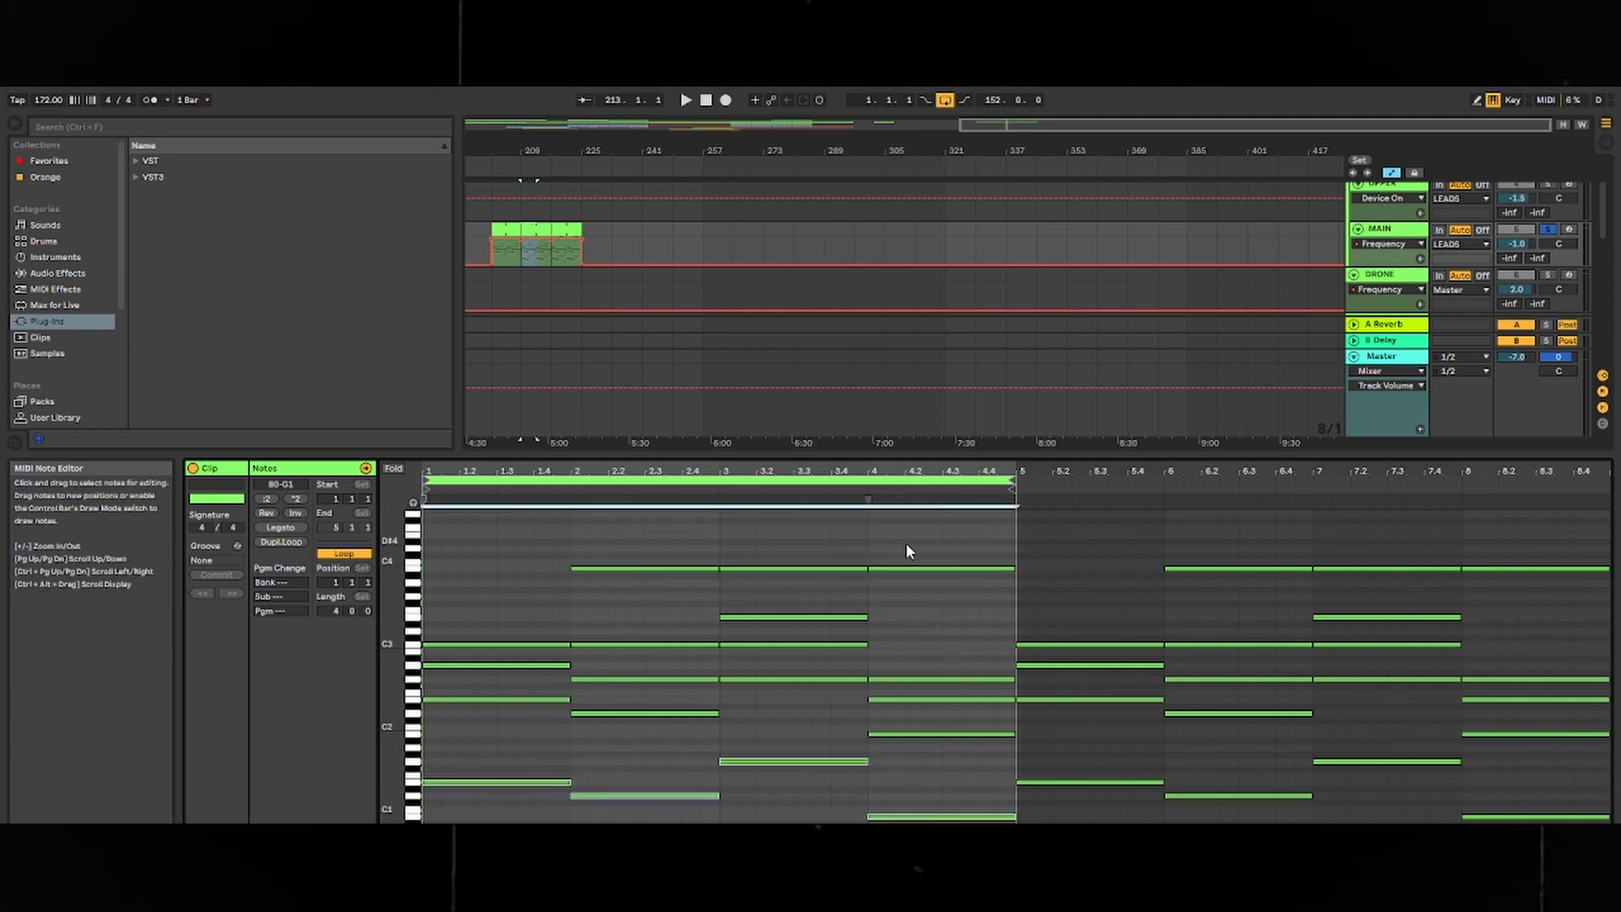
pyautogui.press('space')
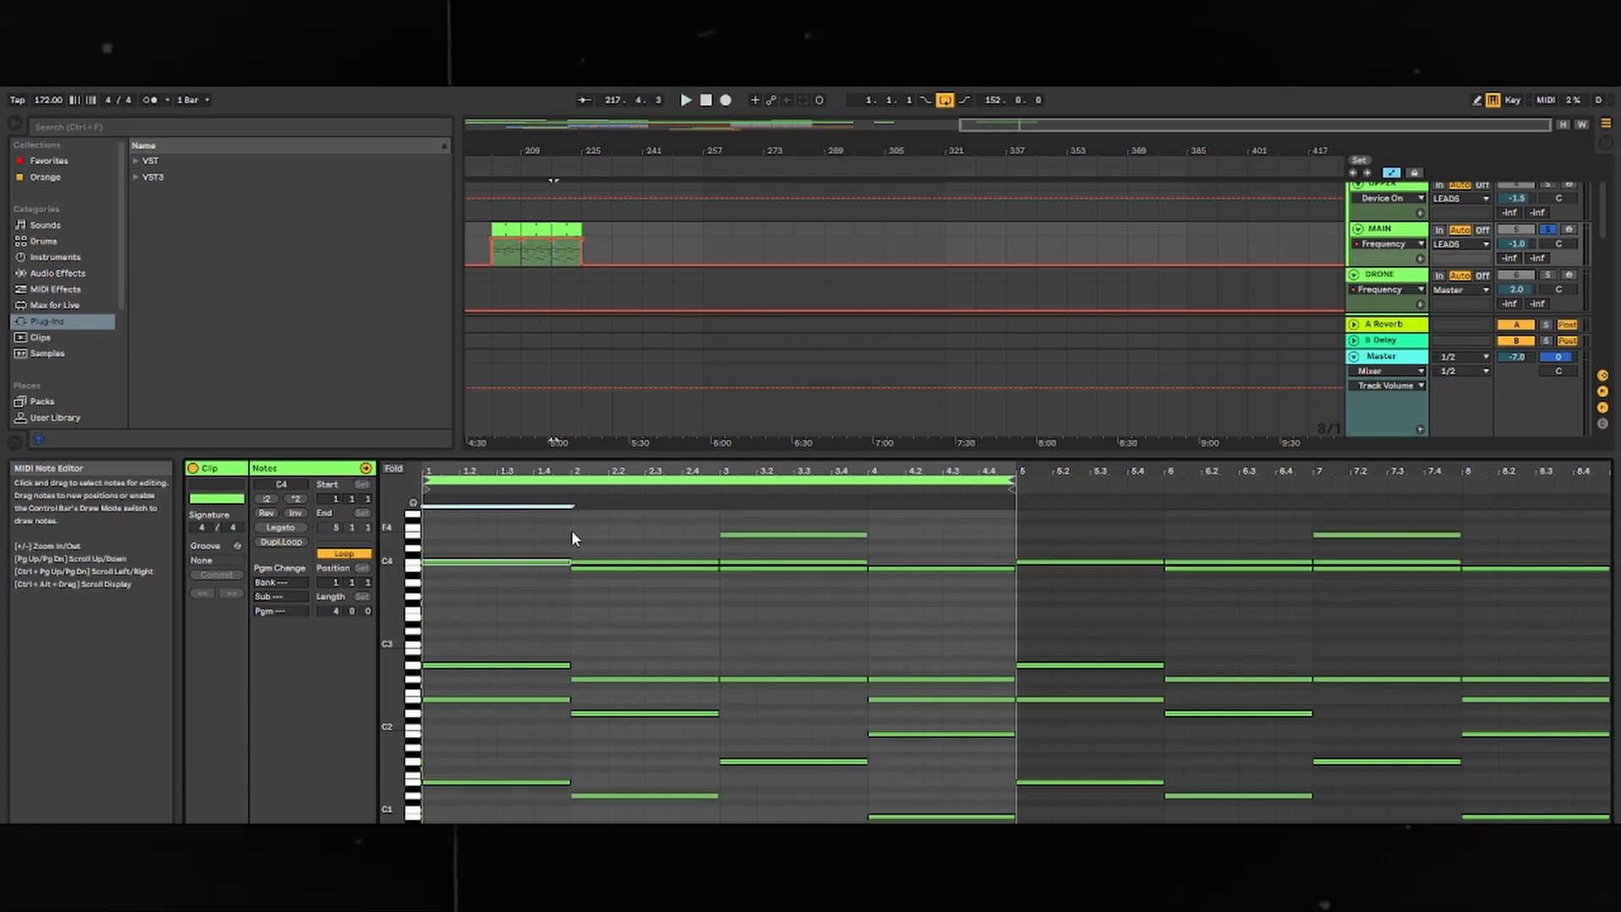
# - Shift the C4 notes of bars 1 and 2 down an octave and back up to C4
pyautogui.moveTo(554, 537); pyautogui.dragTo(648, 559)
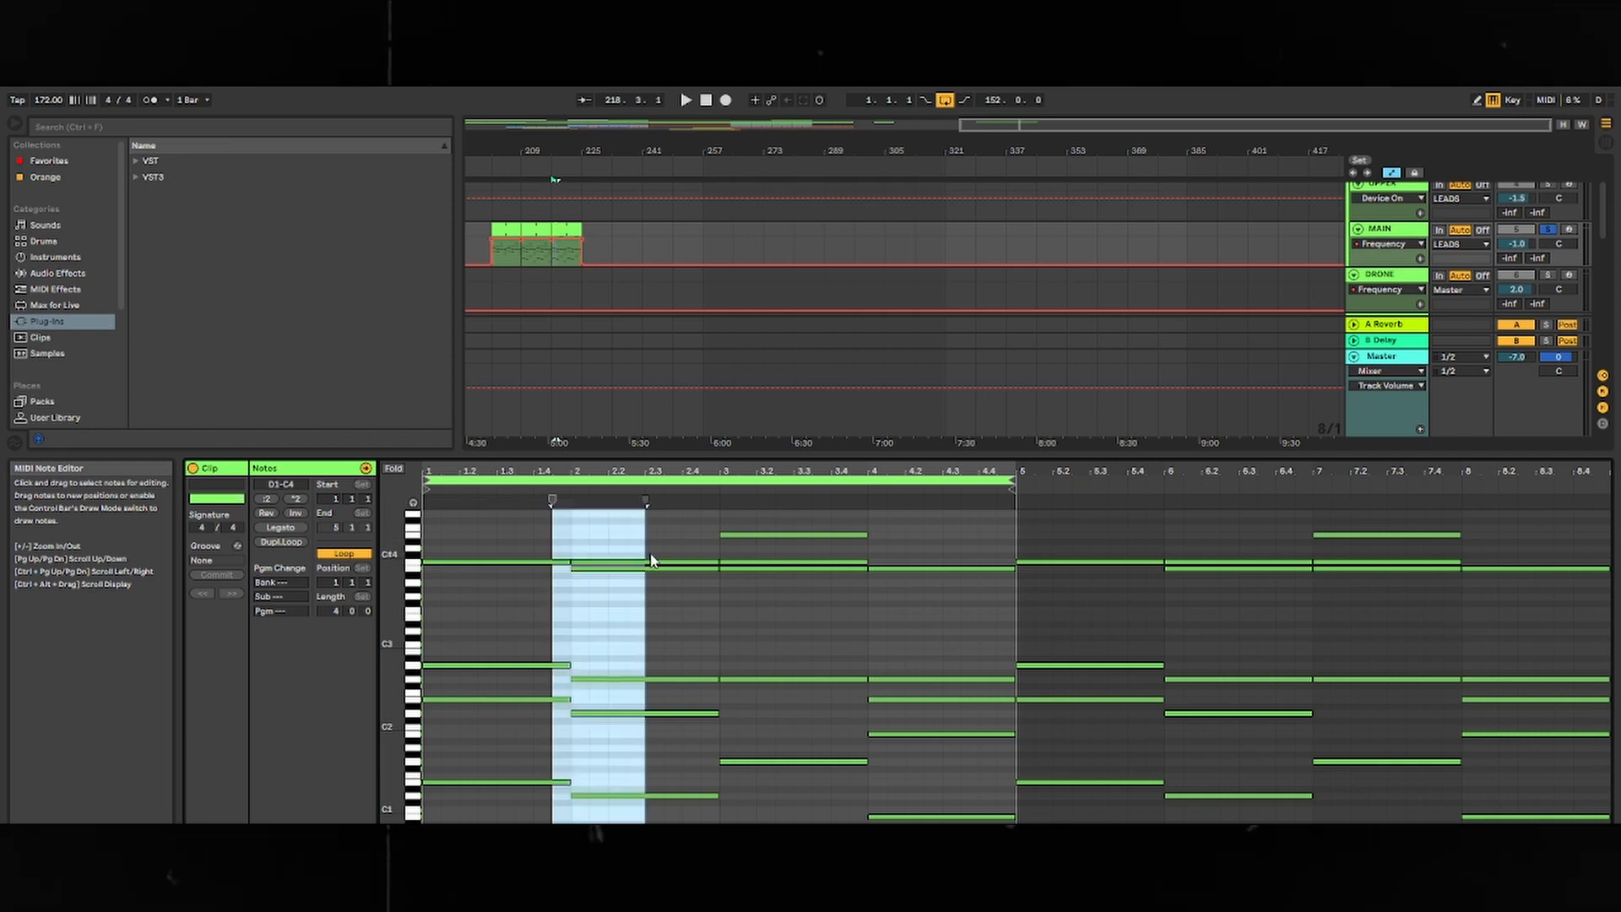
pyautogui.click(555, 544)
pyautogui.click(532, 557)
pyautogui.click(530, 562)
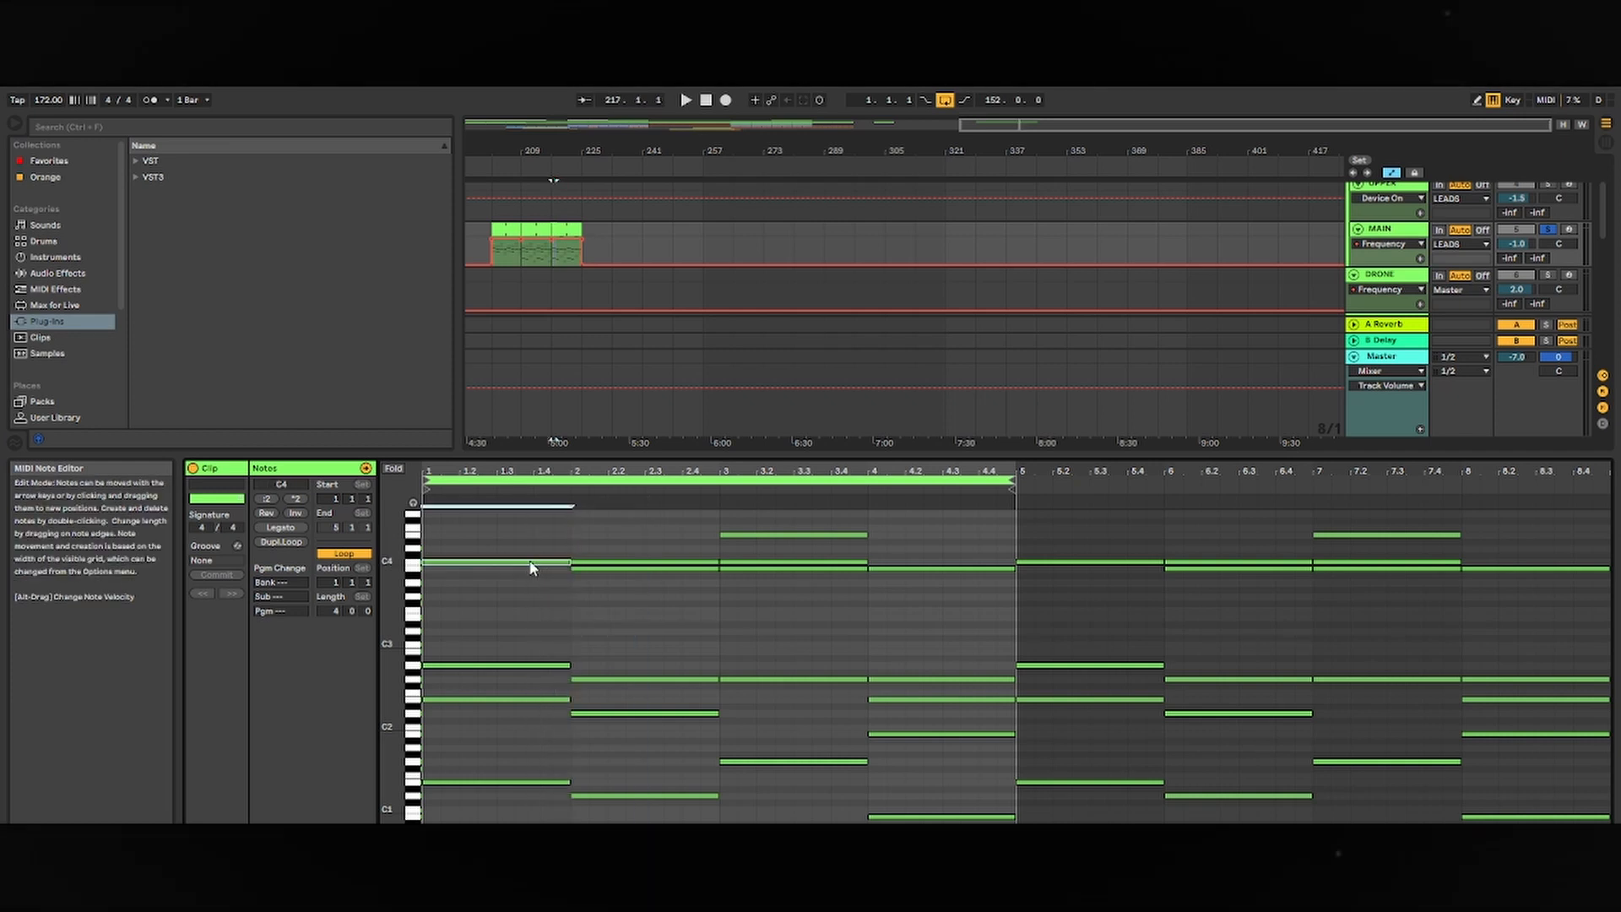
pyautogui.hotkey('shift', 'Down')
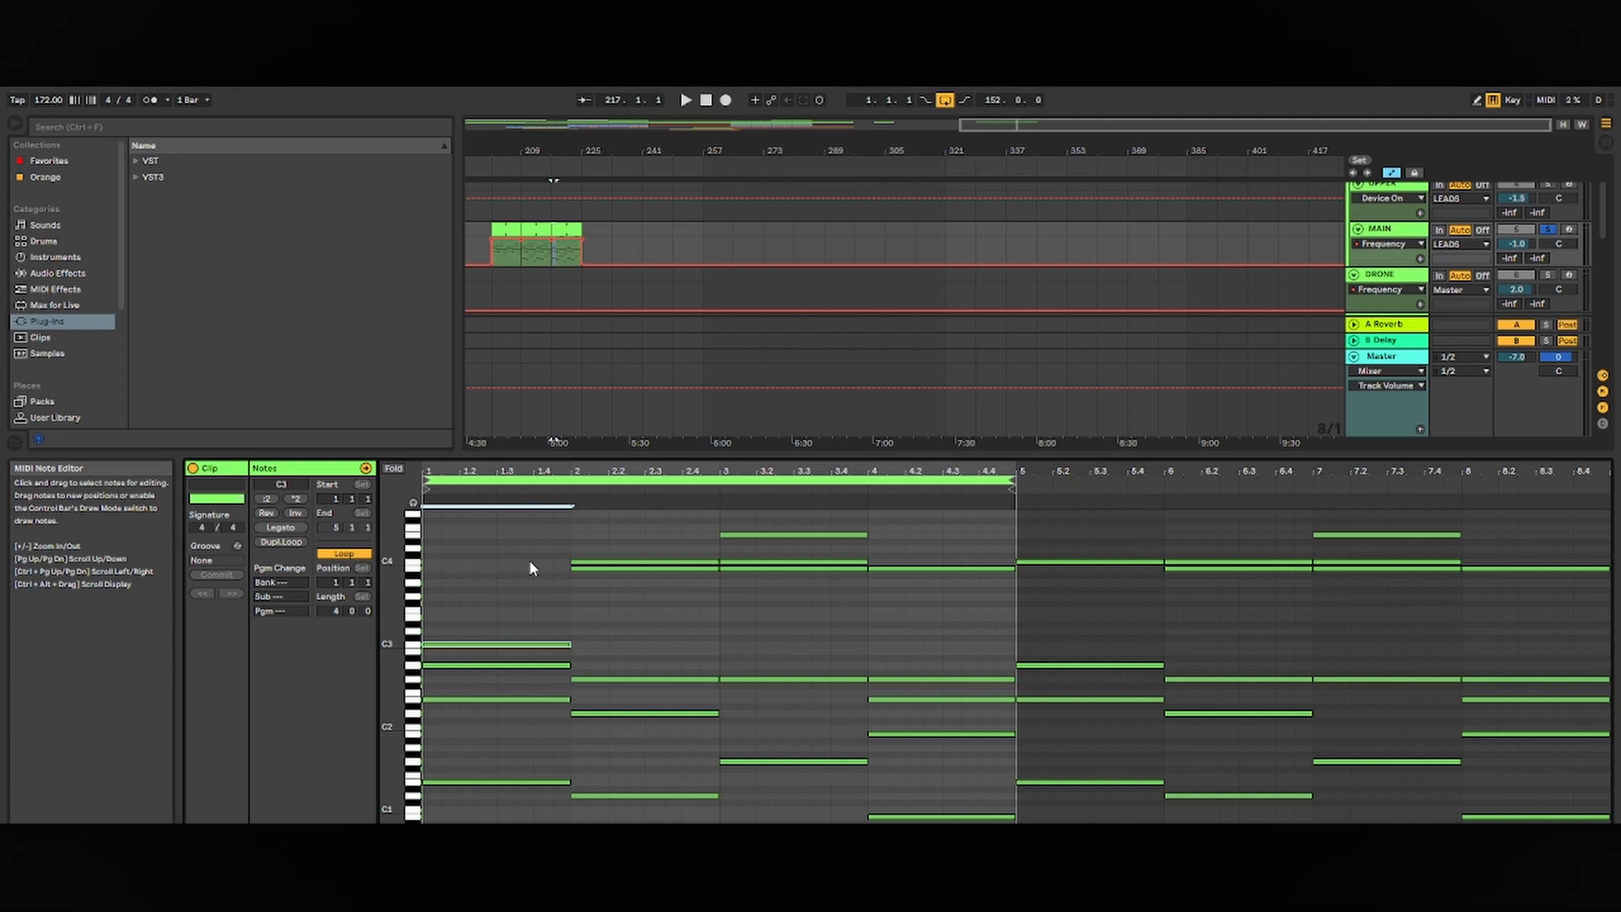
pyautogui.hotkey('shift', 'Up')
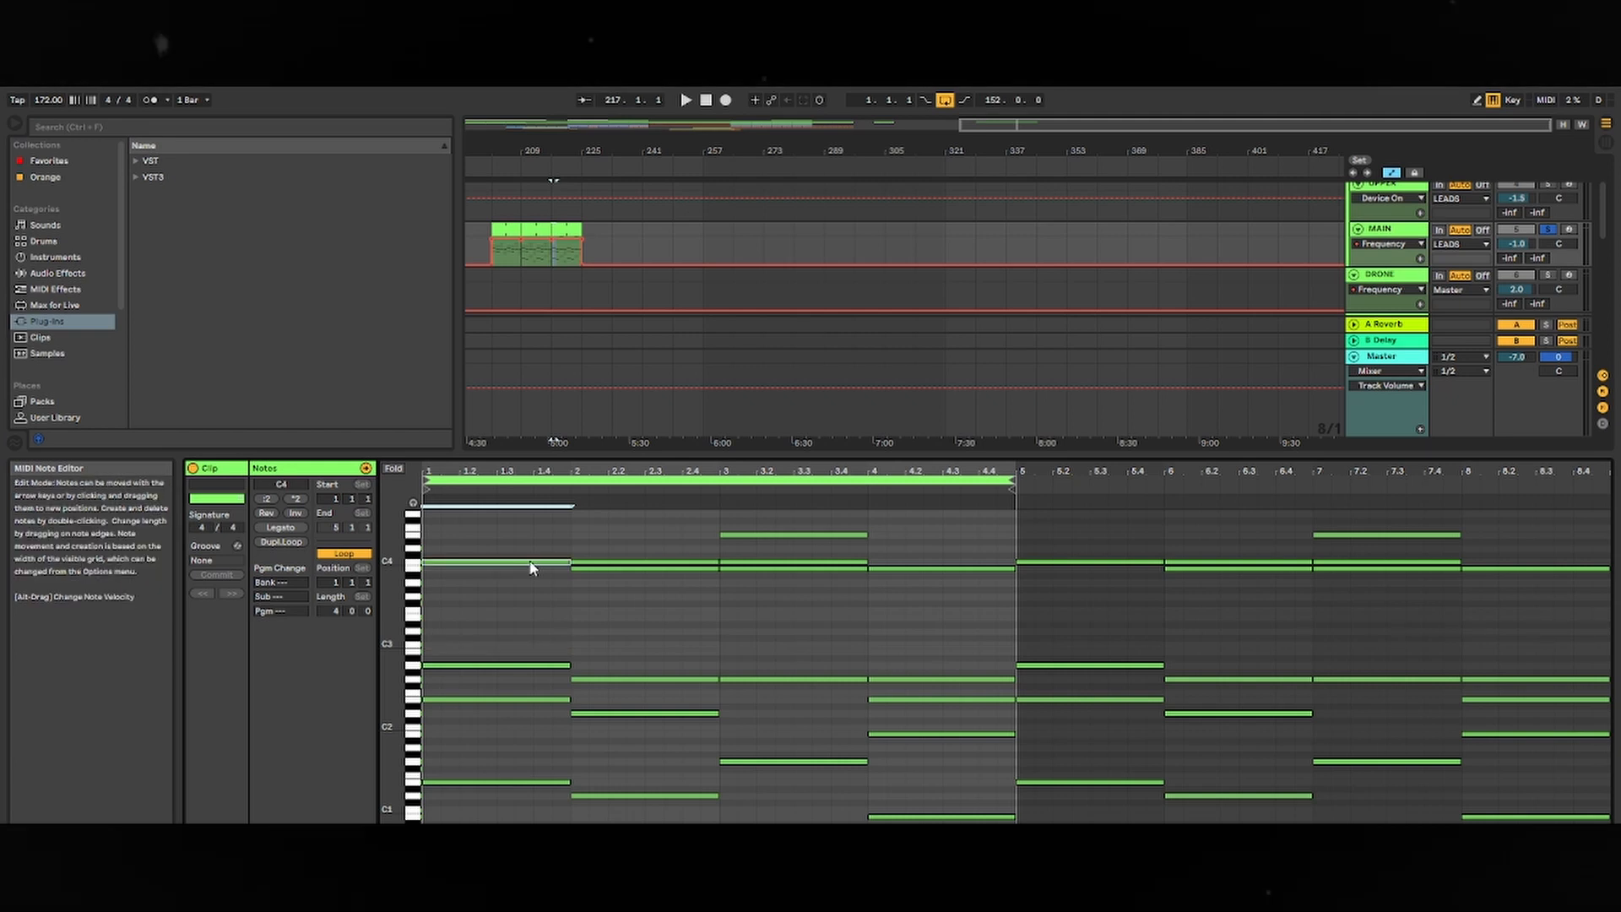
pyautogui.click(627, 564)
pyautogui.hotkey('shift', 'Down')
pyautogui.hotkey('shift', 'Up')
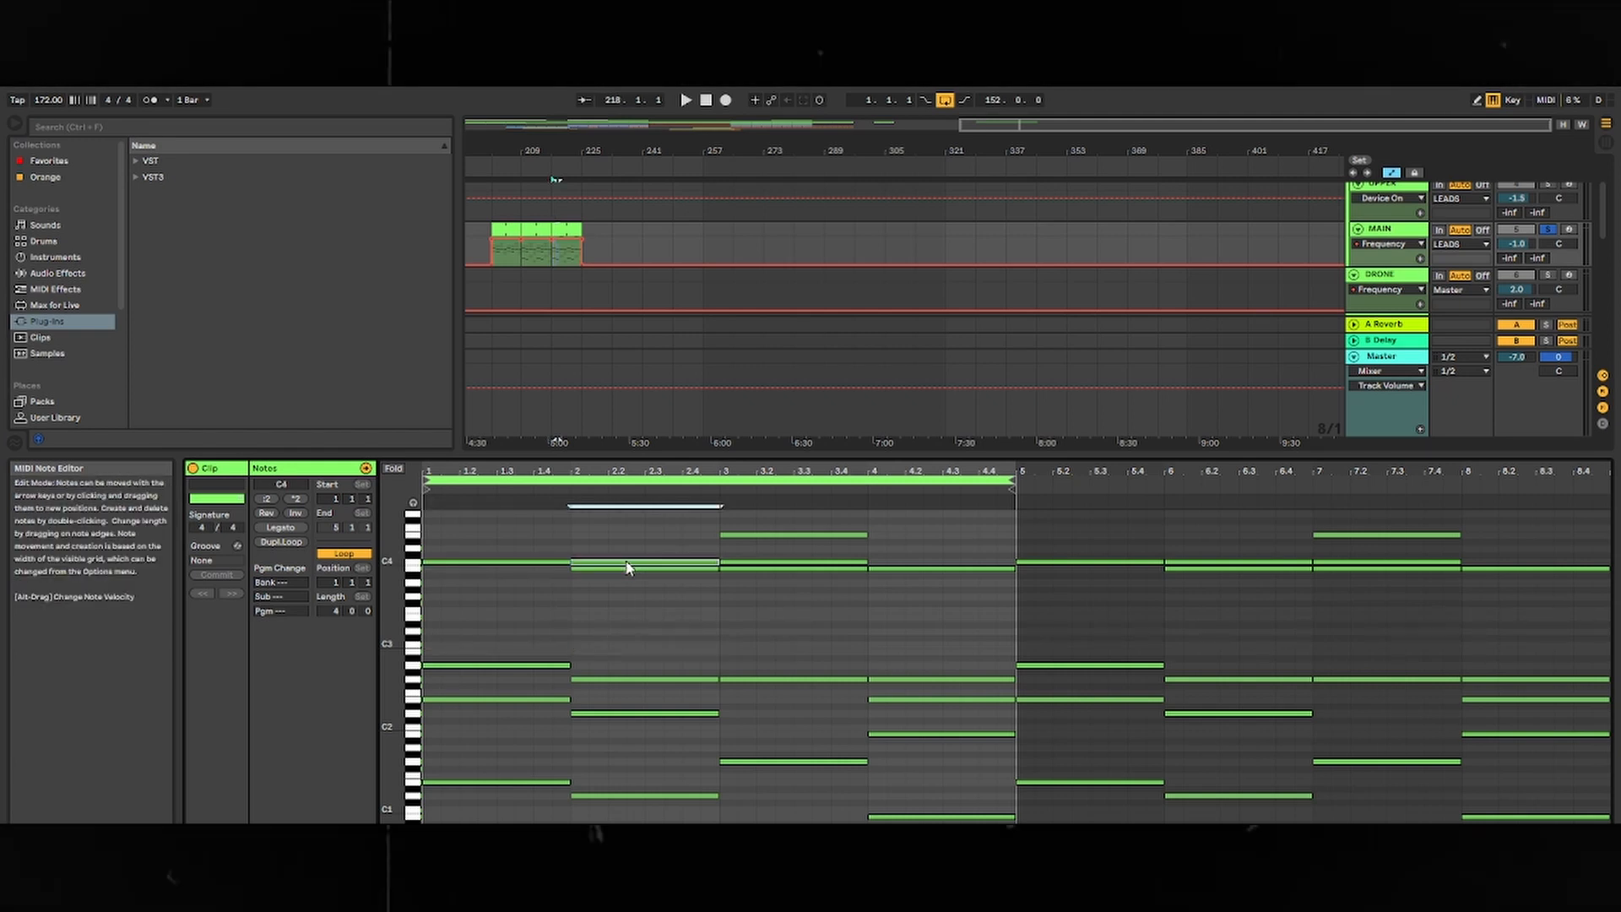
# - Select the B3 and C4 notes across bars 1 to 4, and shift bar 3's highest note down an octave and back up to E4
pyautogui.moveTo(552, 553); pyautogui.dragTo(971, 587)
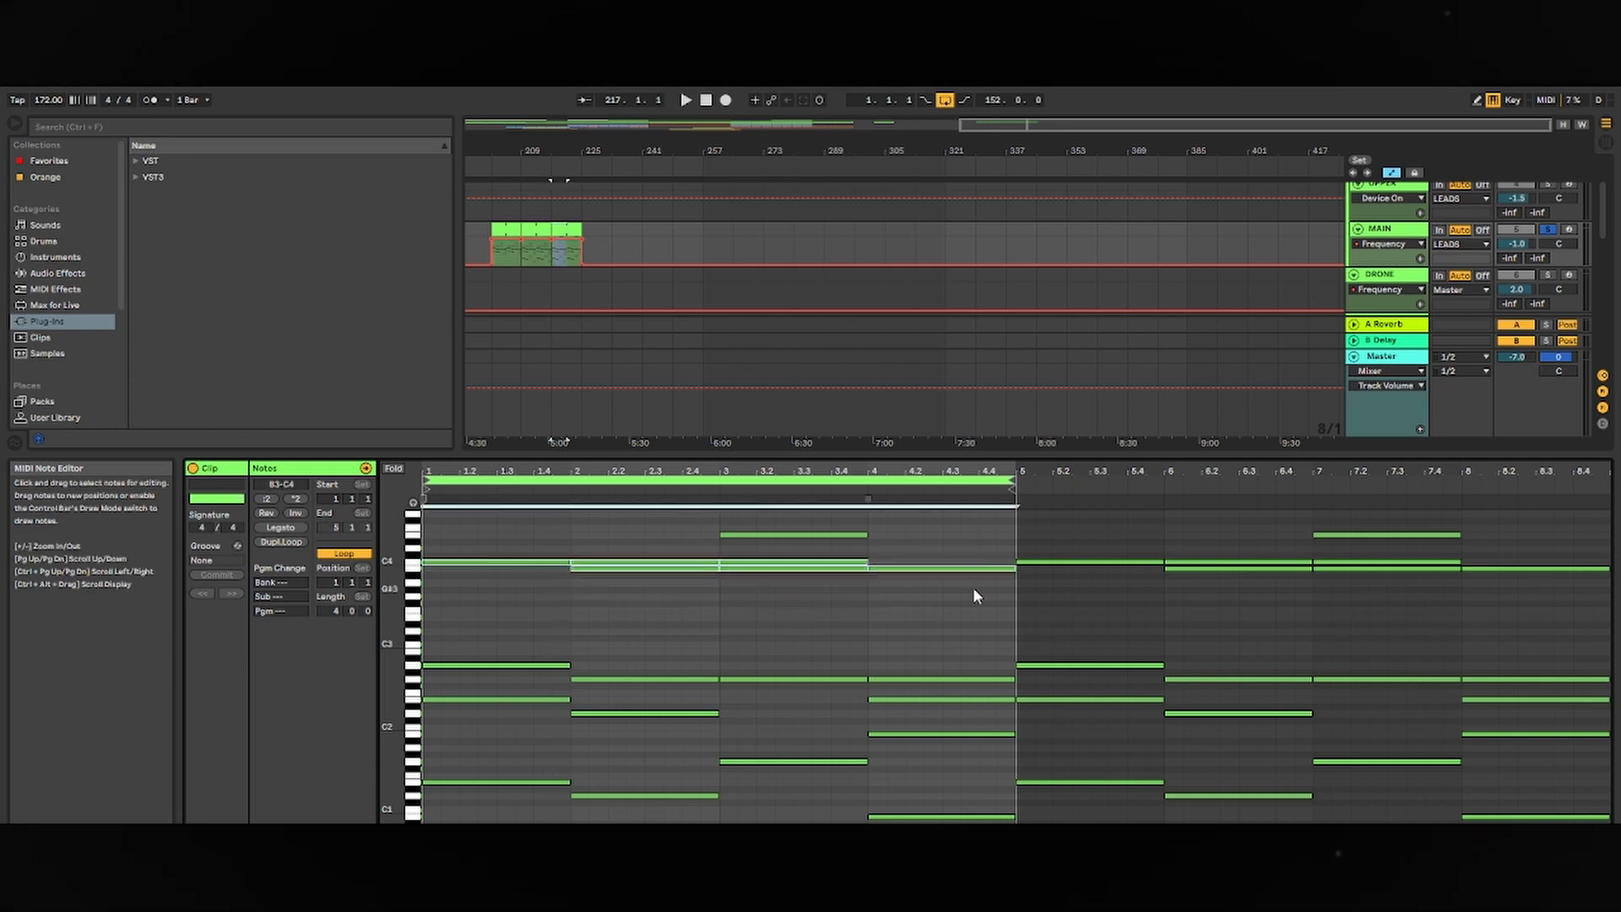
pyautogui.scroll(1, 827, 579)
pyautogui.moveTo(771, 558); pyautogui.dragTo(836, 592)
pyautogui.hotkey('shift', 'Down')
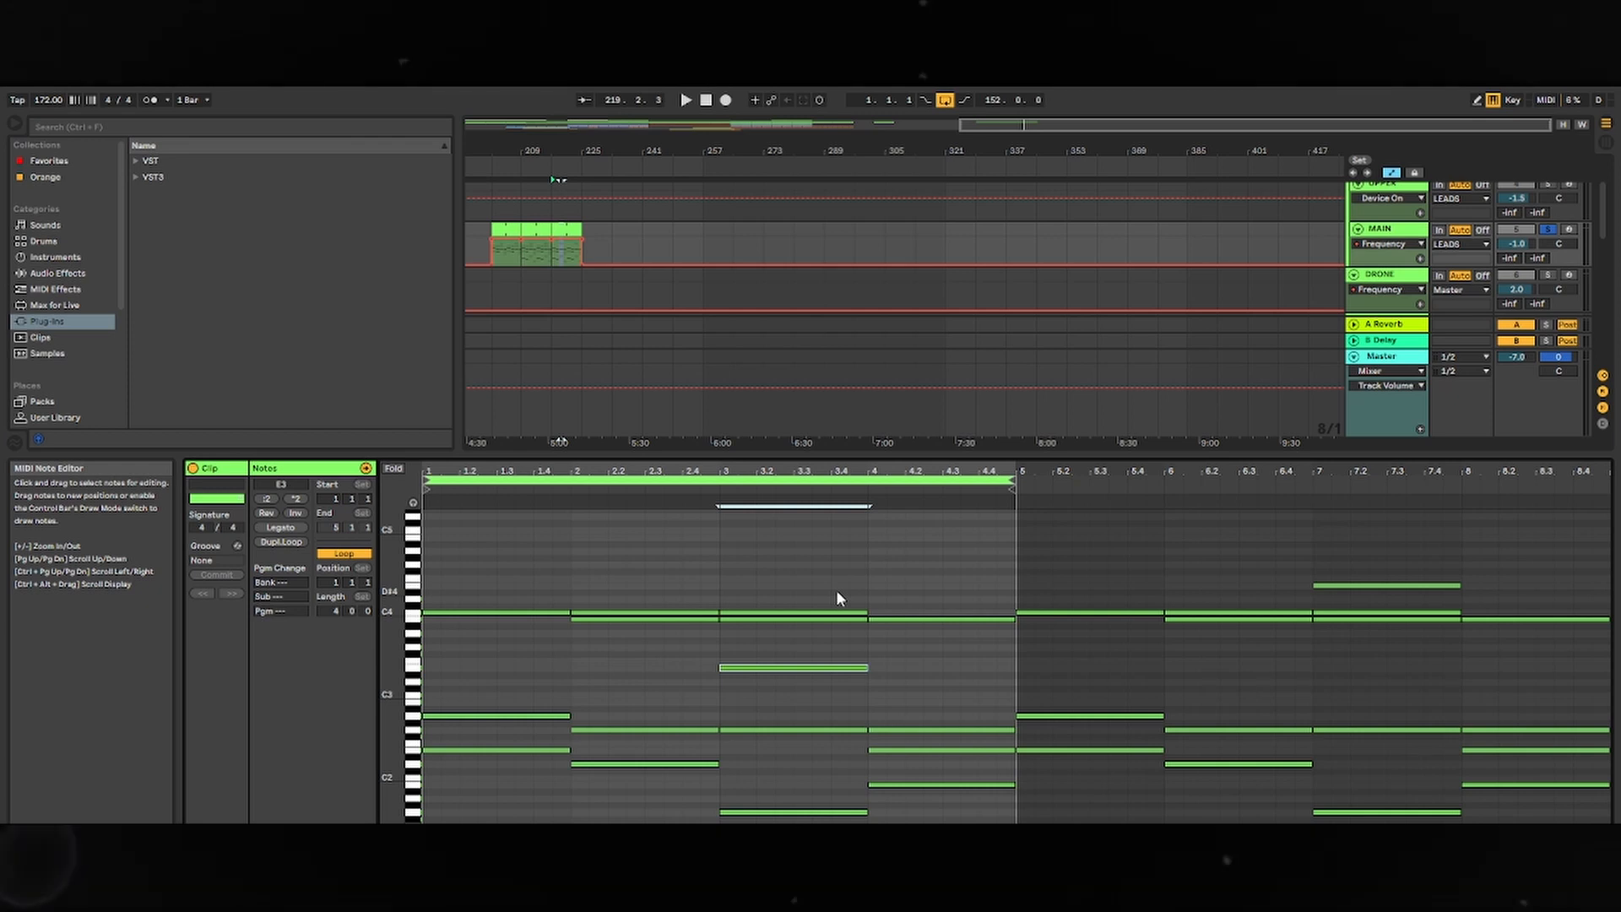
pyautogui.scroll(-2, 835, 589)
pyautogui.hotkey('shift', 'Up')
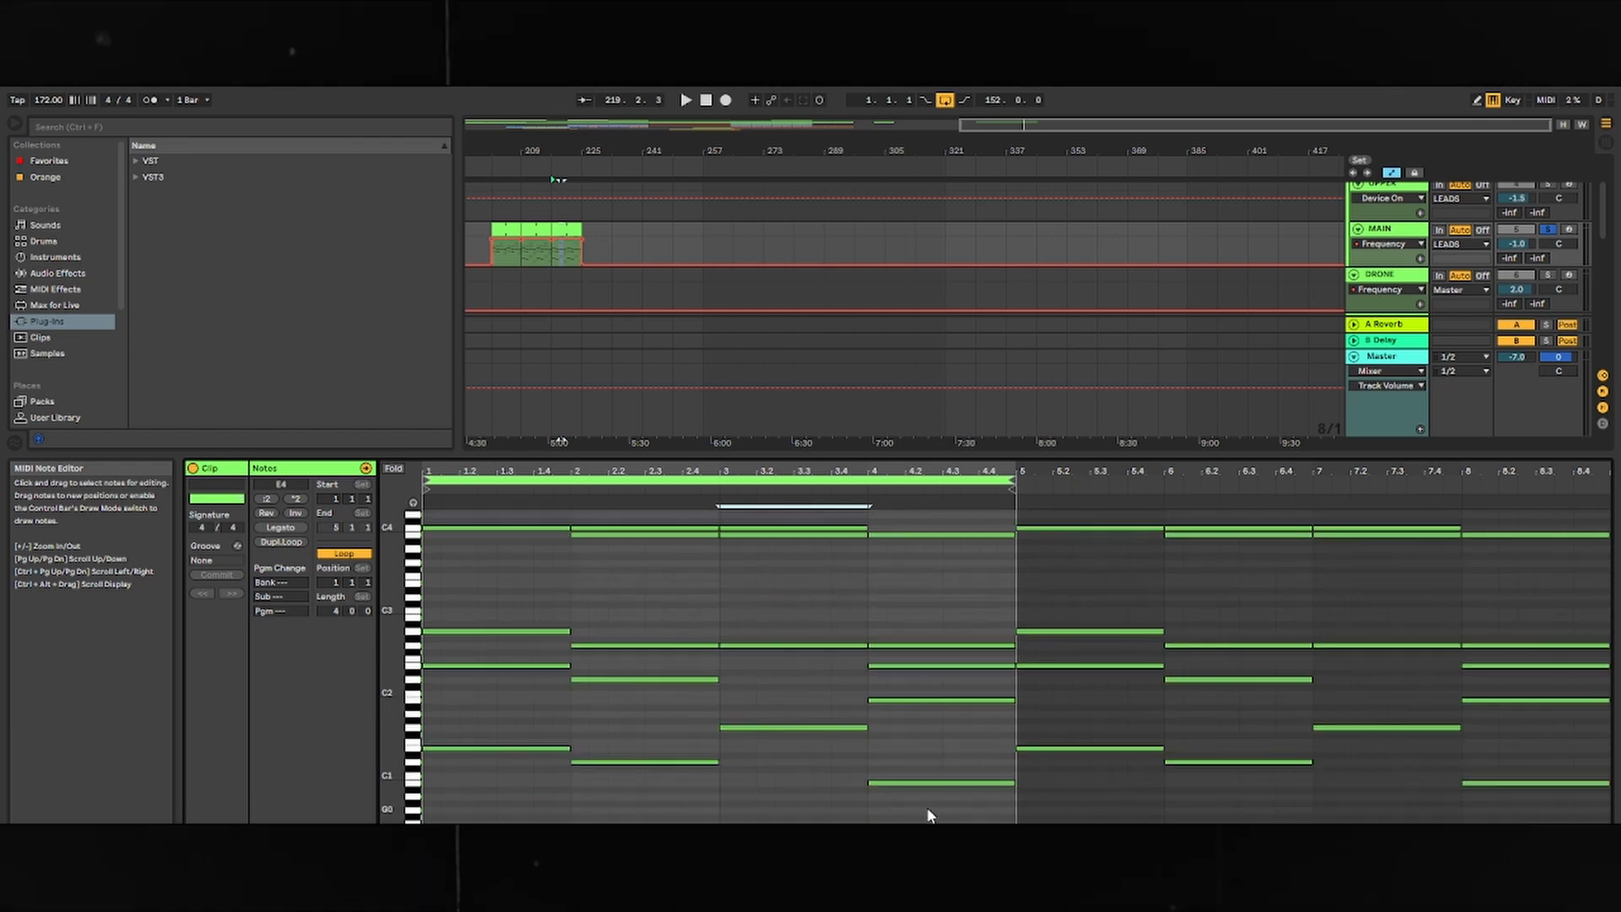
# - Select the lowest note of each chord in bars 1 to 4 and play back the full progression
pyautogui.moveTo(929, 811); pyautogui.dragTo(496, 713)
pyautogui.scroll(1, 727, 712)
pyautogui.scroll(1, 726, 713)
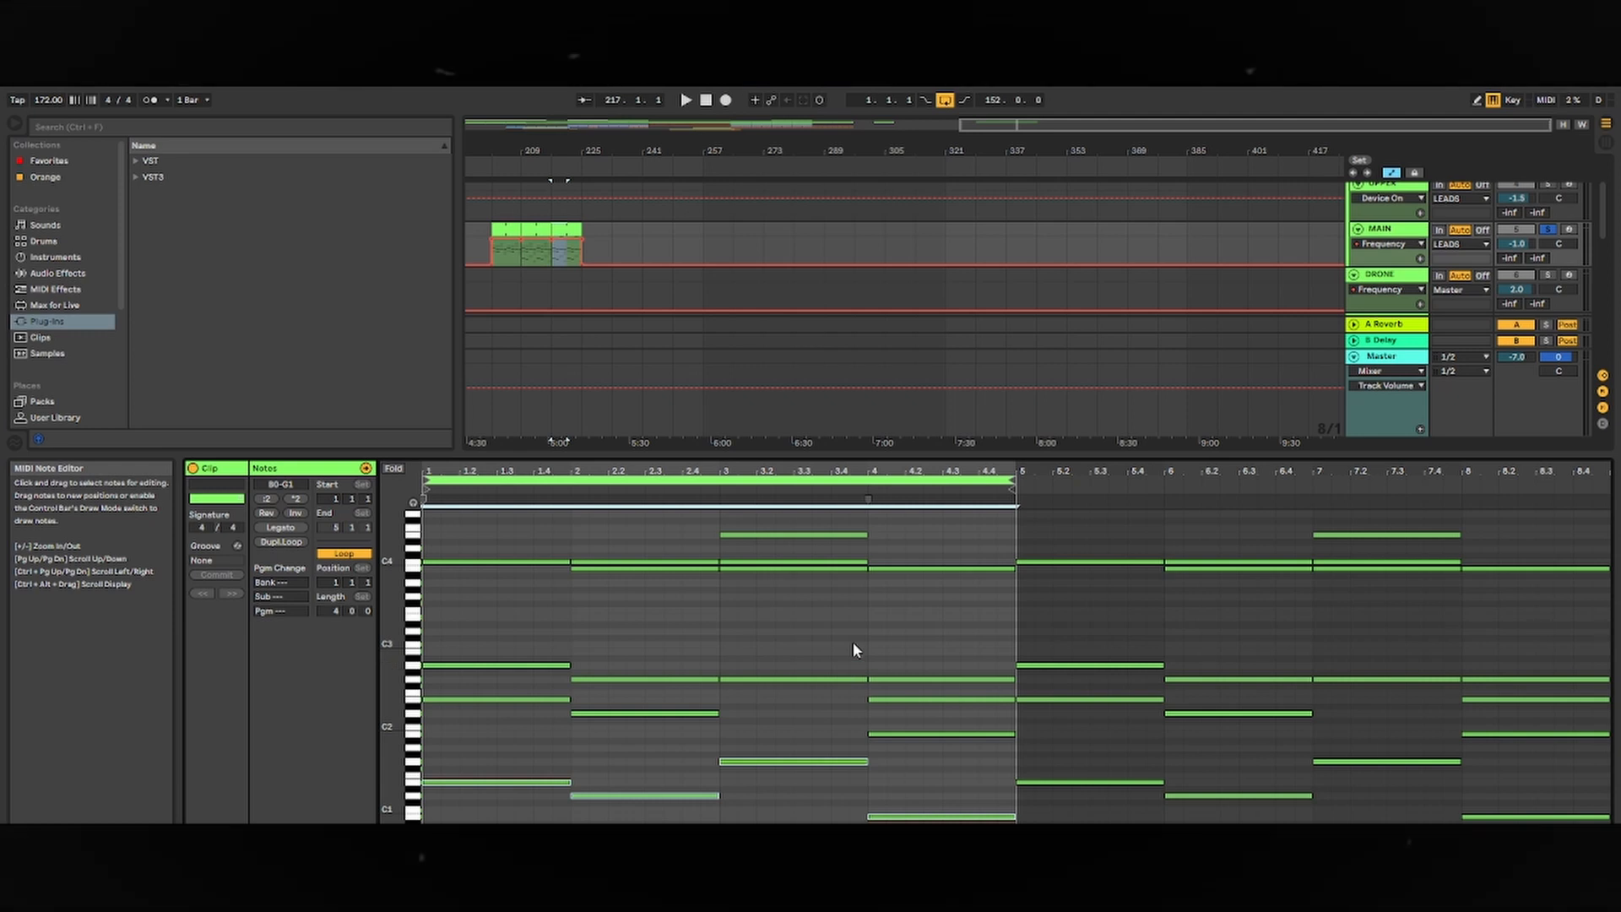
pyautogui.press('space')
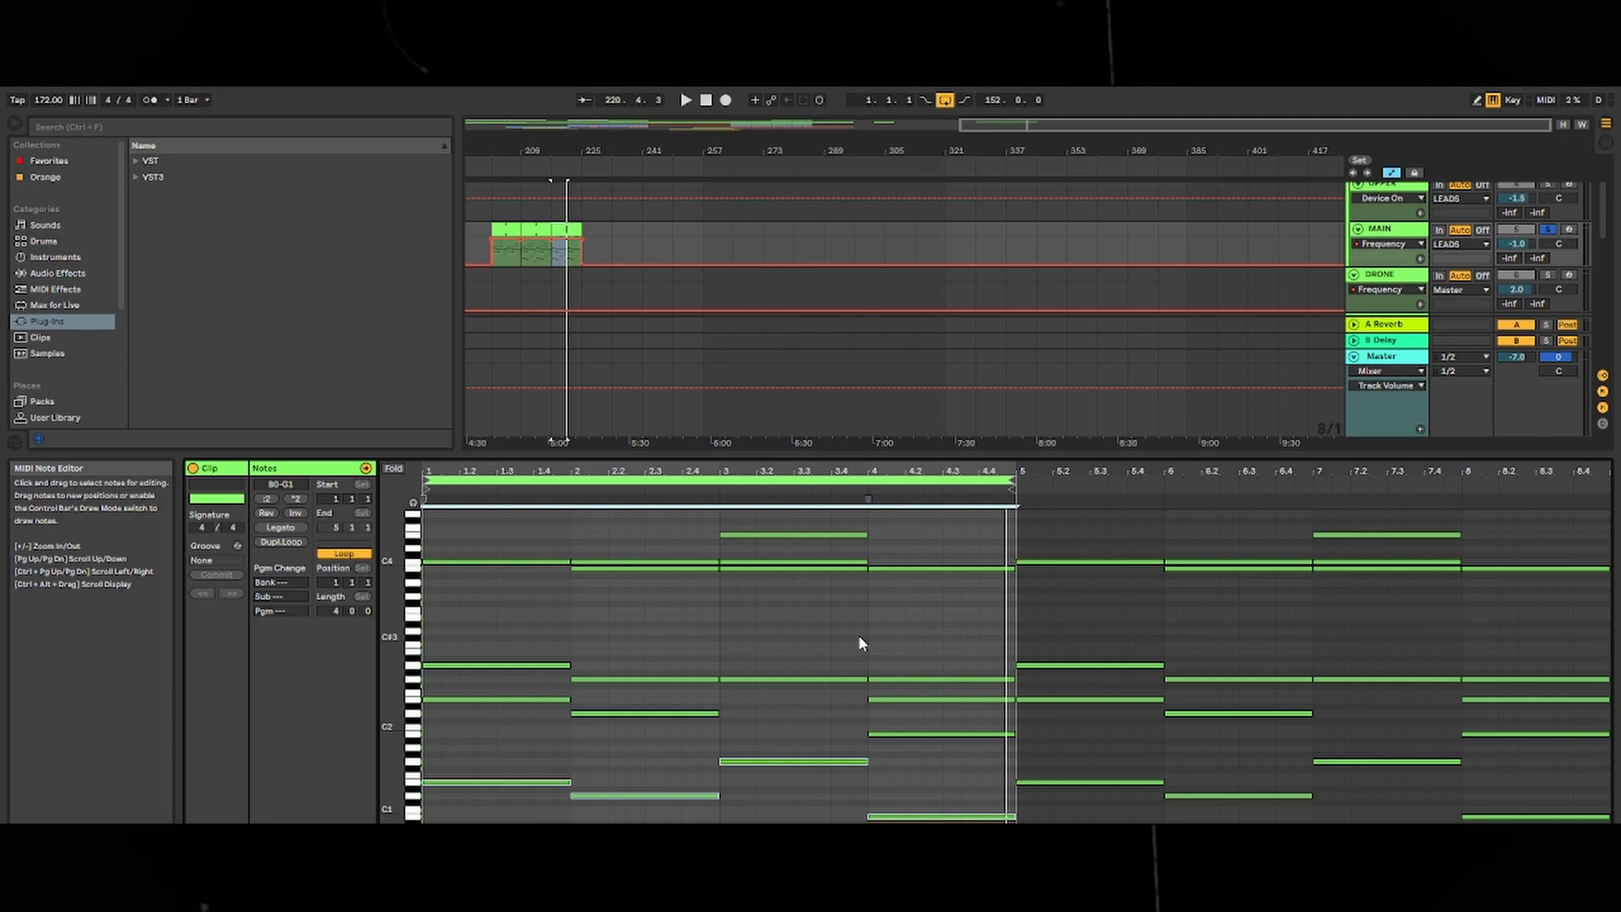
# - Inspect the MAIN track's Serum instrument and check where its SY Mtron Saw preset sits in the Synth presets
pyautogui.click(948, 252)
pyautogui.scroll(-1, 946, 251)
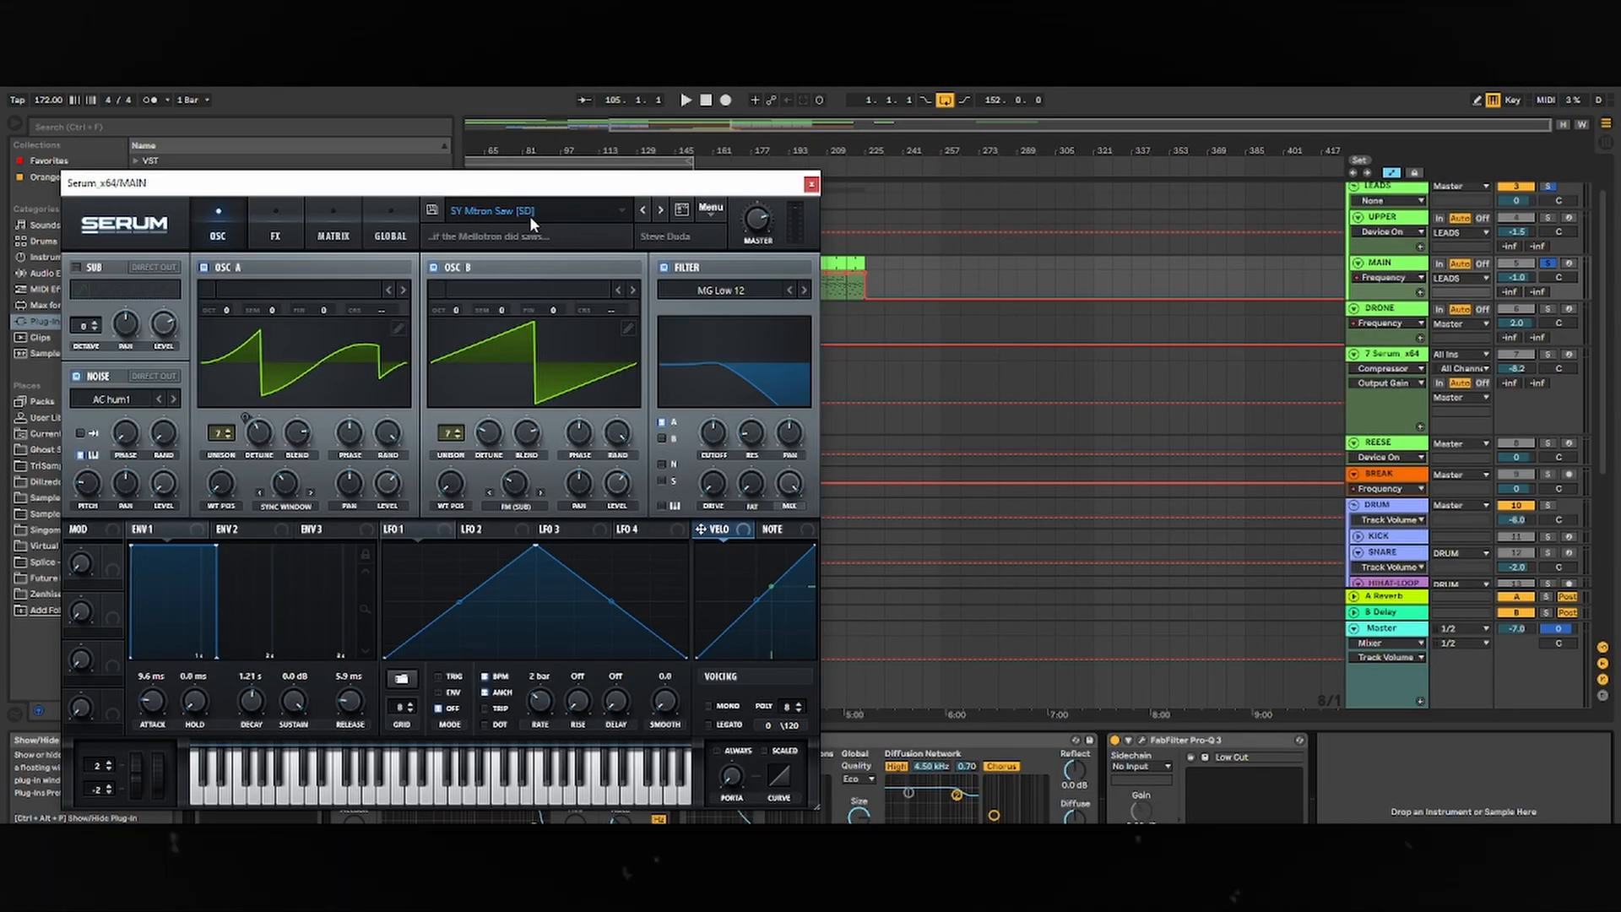
pyautogui.click(586, 215)
pyautogui.moveTo(518, 382)
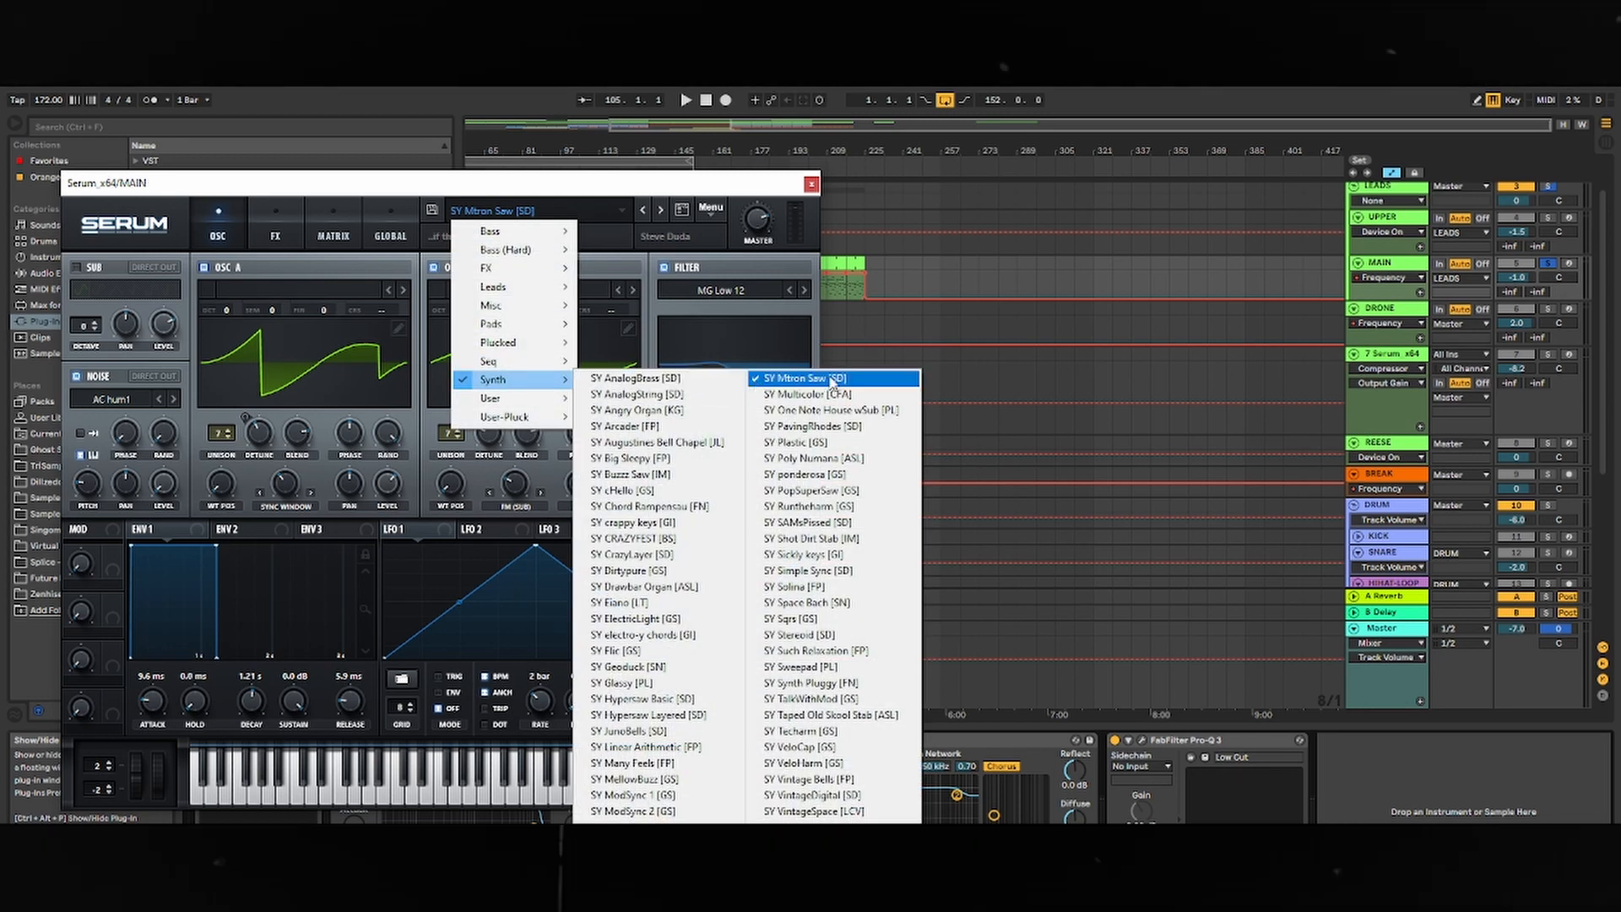
pyautogui.click(731, 183)
pyautogui.click(811, 183)
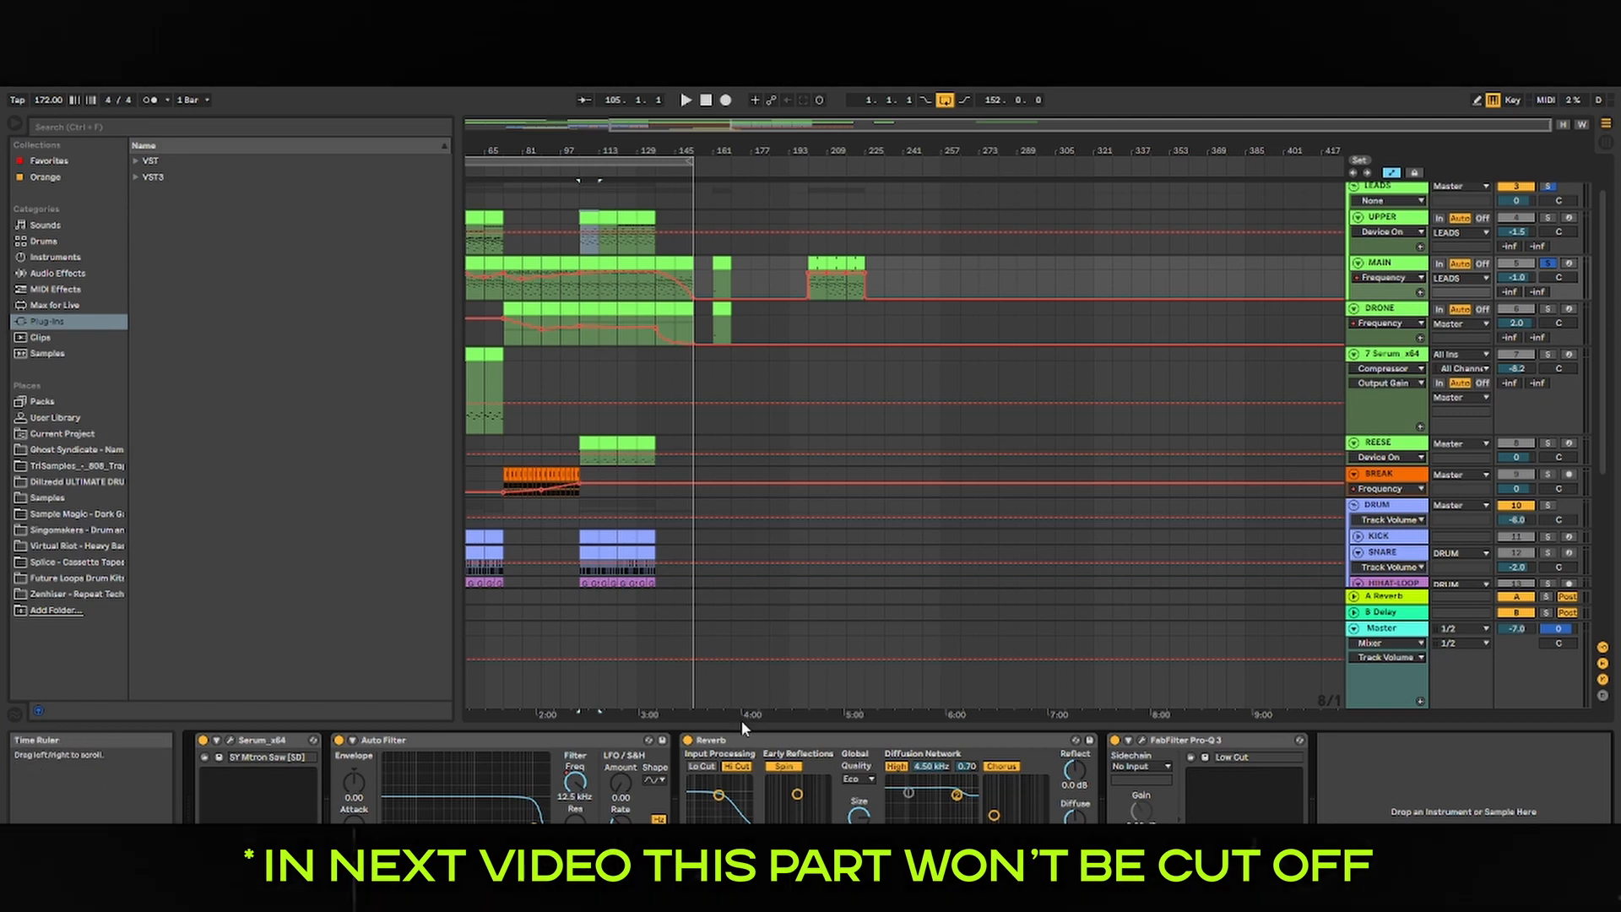
# - Open the MAIN track's FabFilter Pro-Q 3 and play the song to examine its low-cut curve against the spectrum
pyautogui.click(1141, 740)
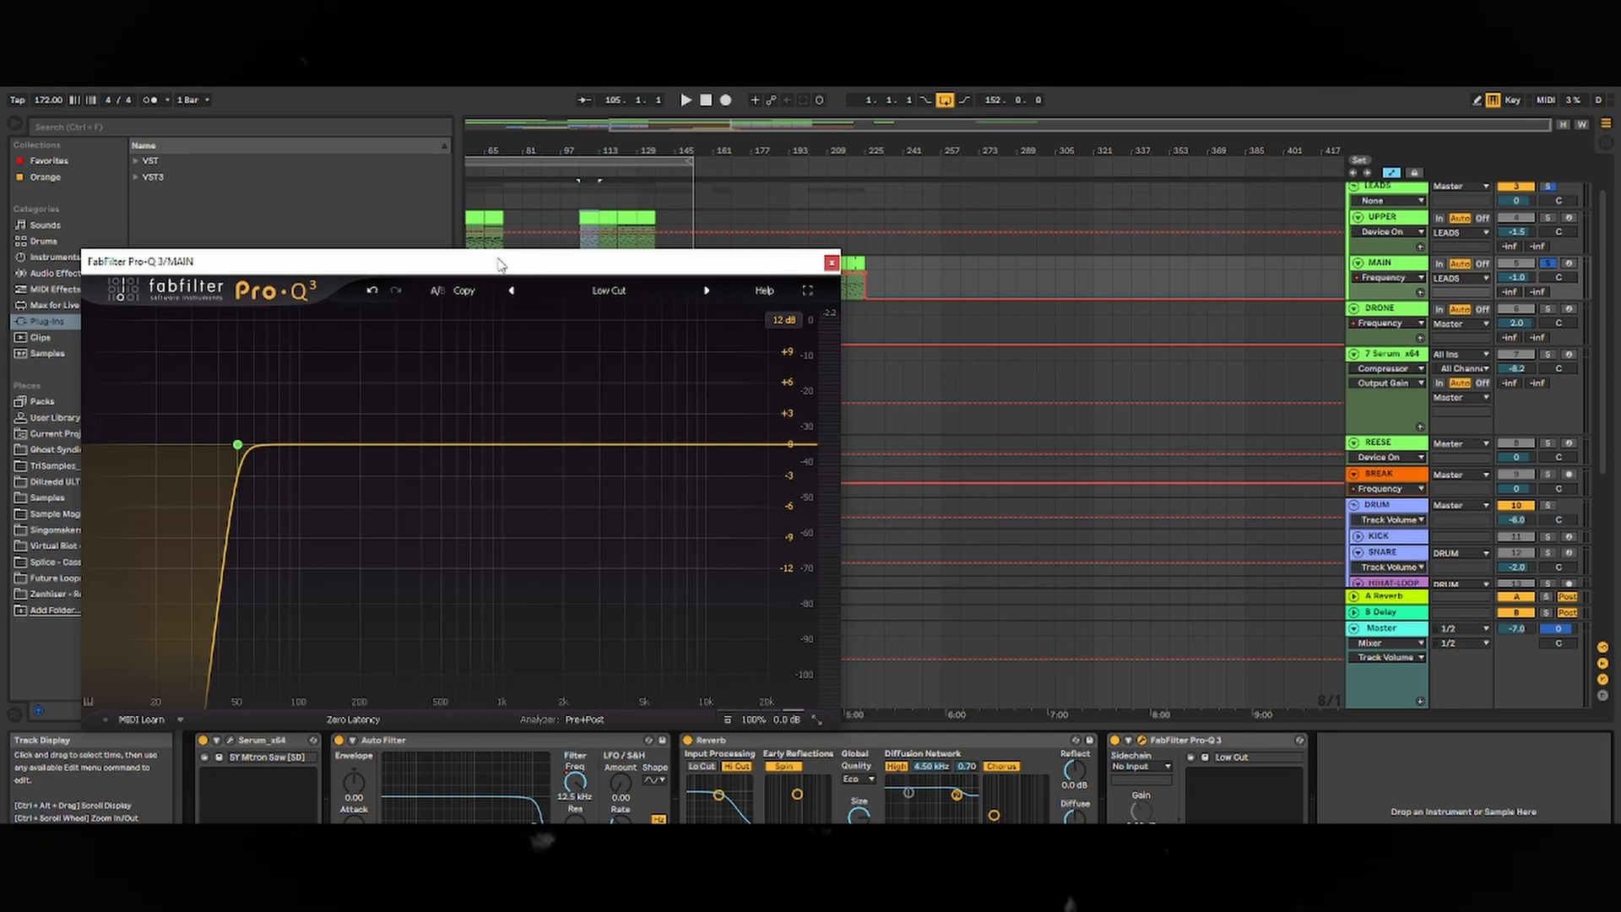
pyautogui.press('space')
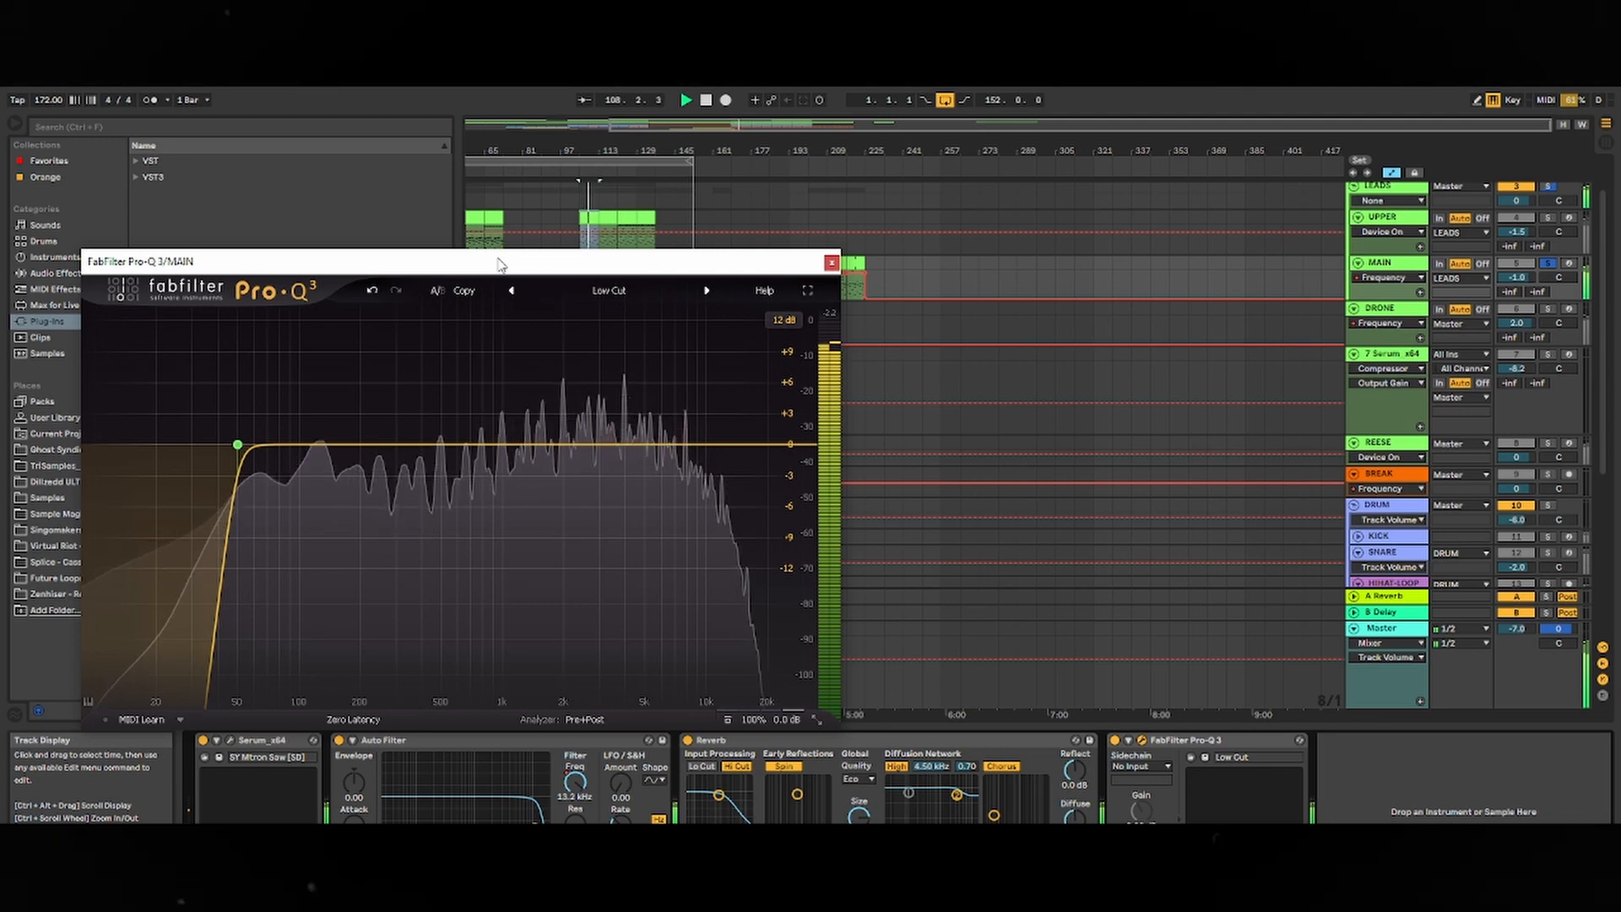
pyautogui.press('space')
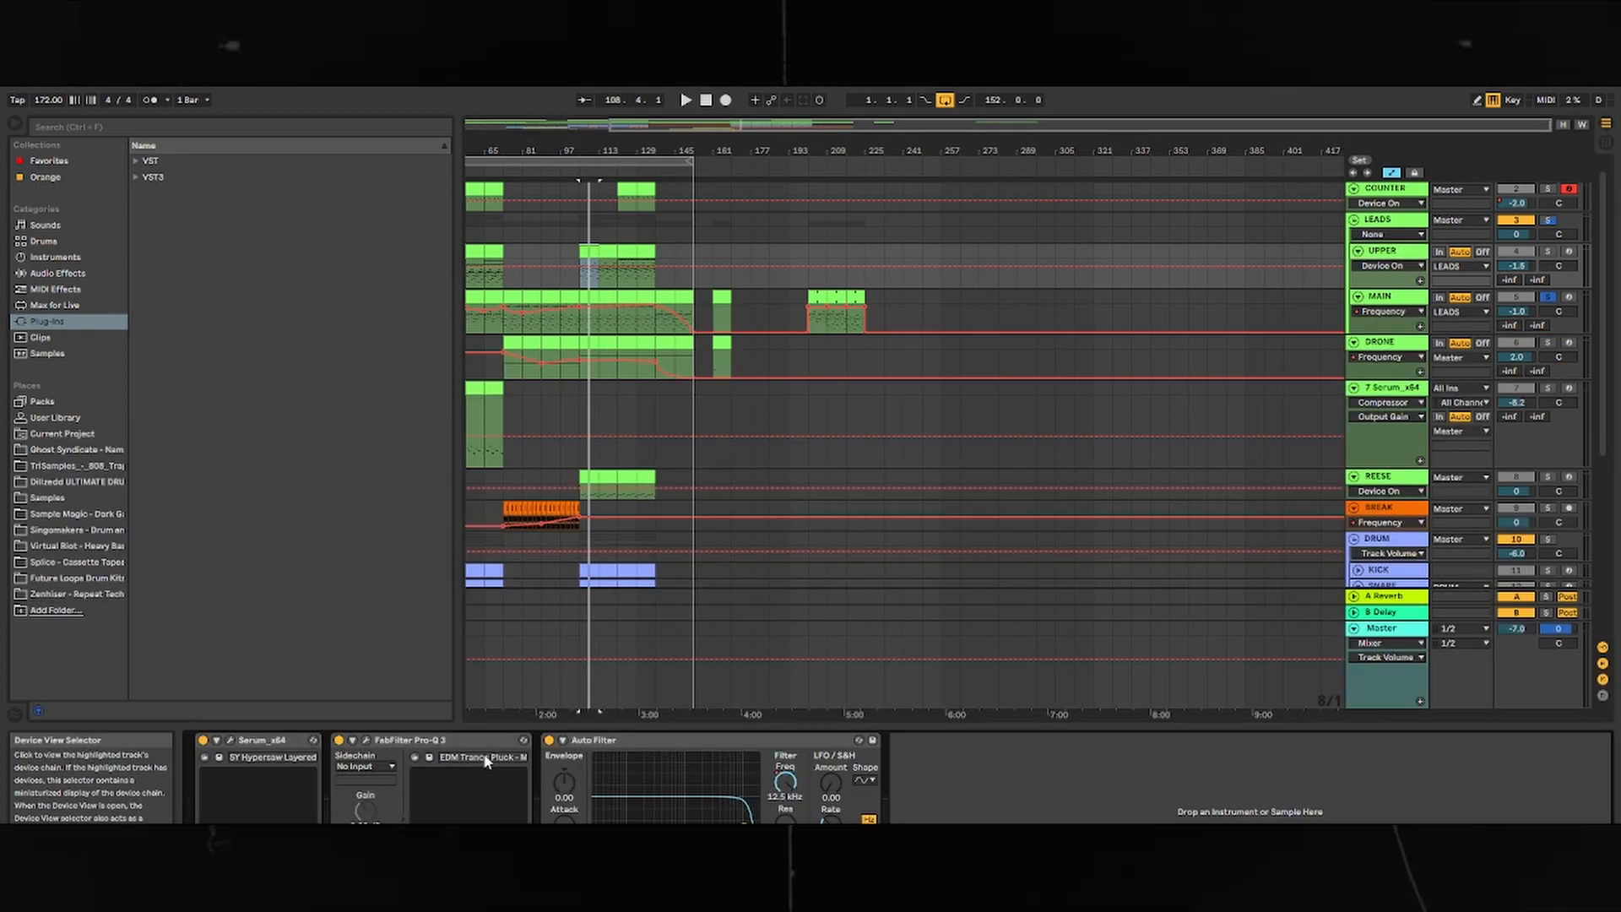
# - Inspect the UPPER track's Serum instrument and check where its SY Hypersaw Layered preset sits in the Synth presets
pyautogui.click(229, 740)
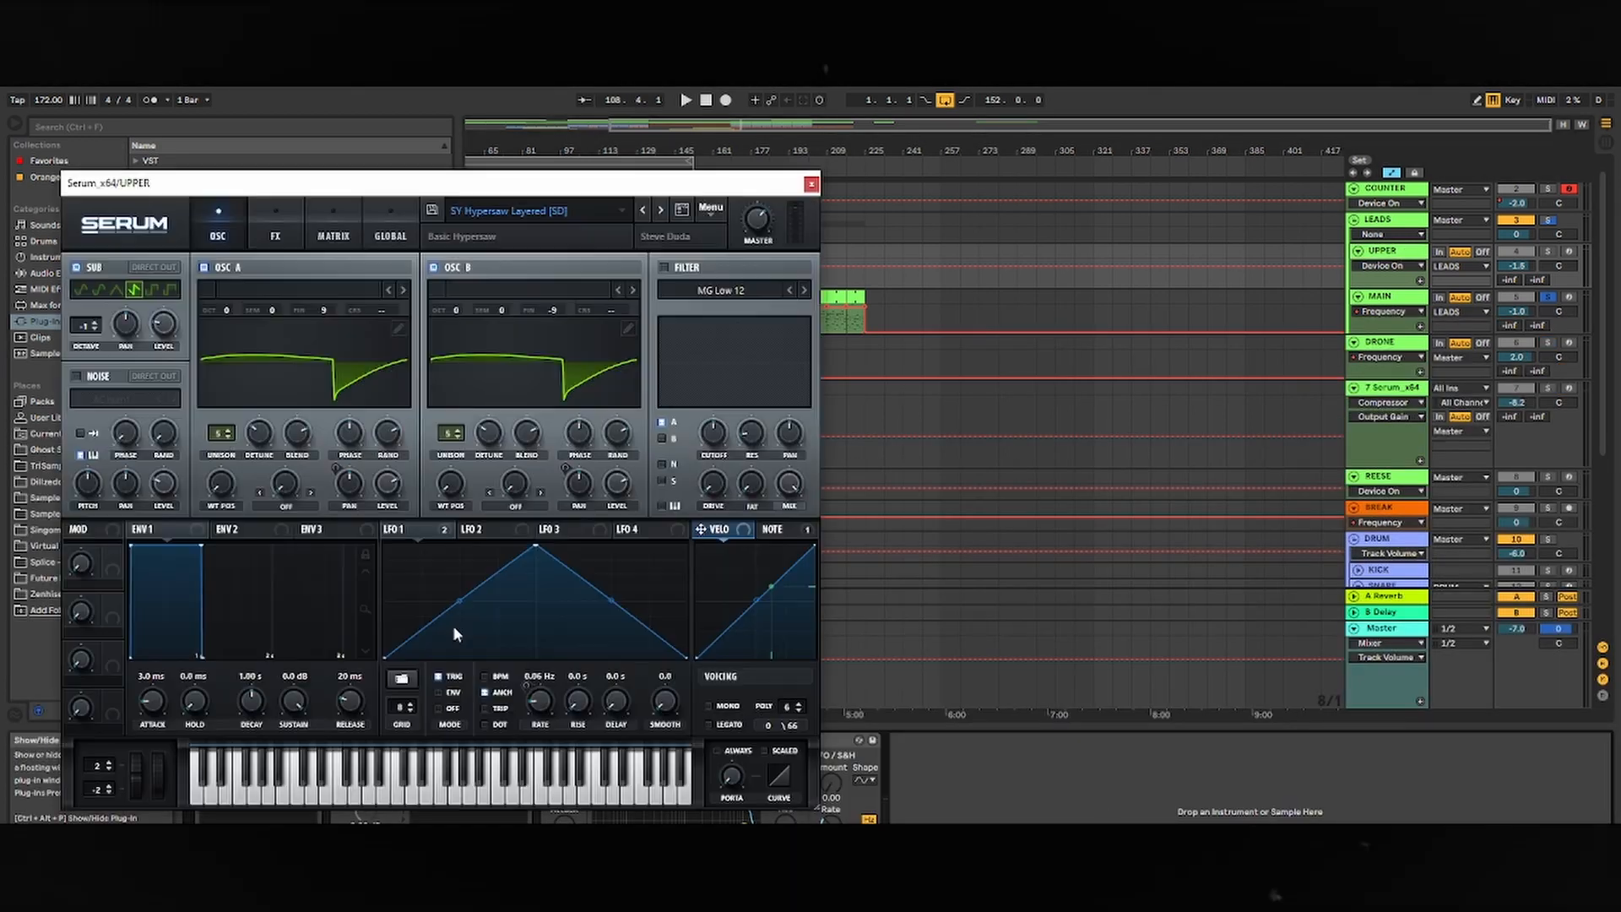
pyautogui.click(533, 219)
pyautogui.moveTo(544, 384)
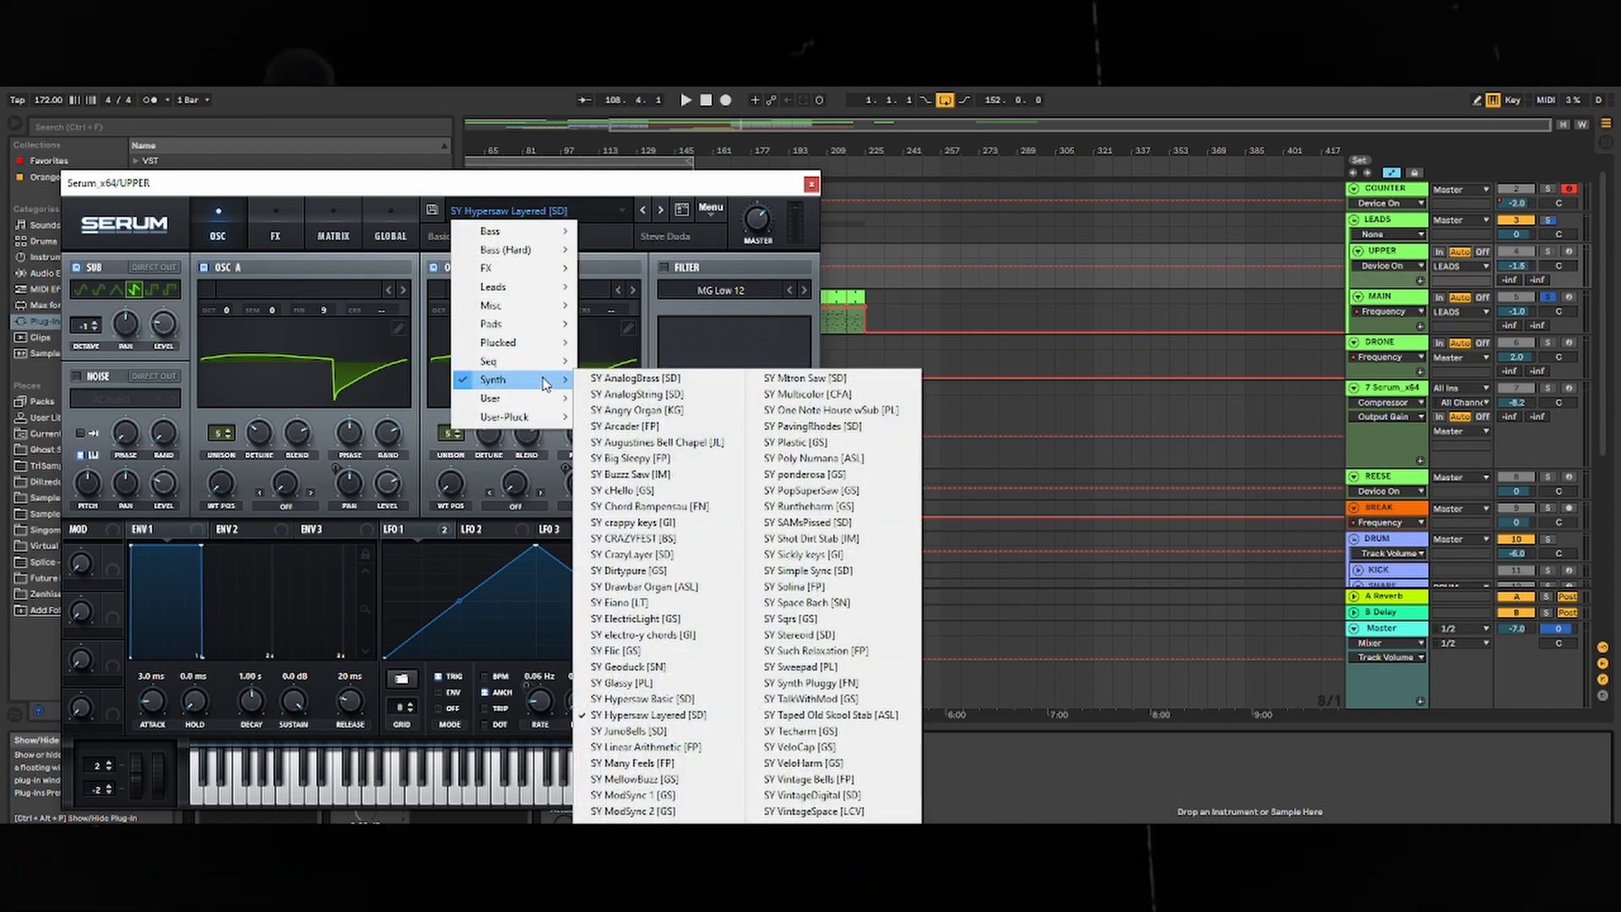
pyautogui.click(811, 184)
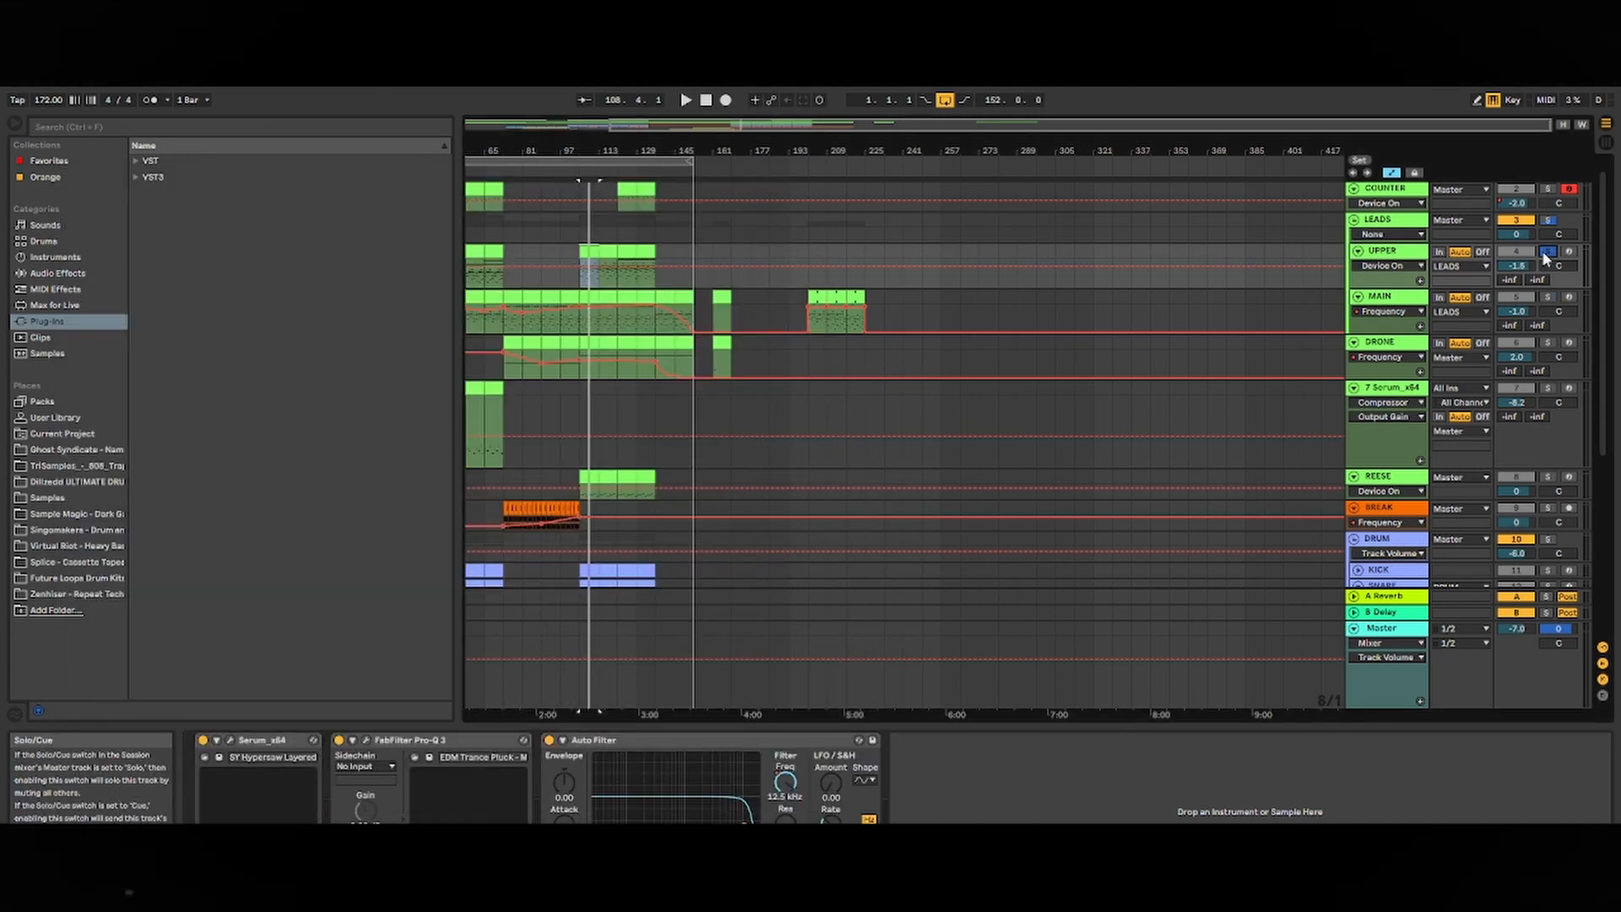
# - Play the UPPER track on its own, and solo the whole LEADS group to hear its layers together
pyautogui.press('space')
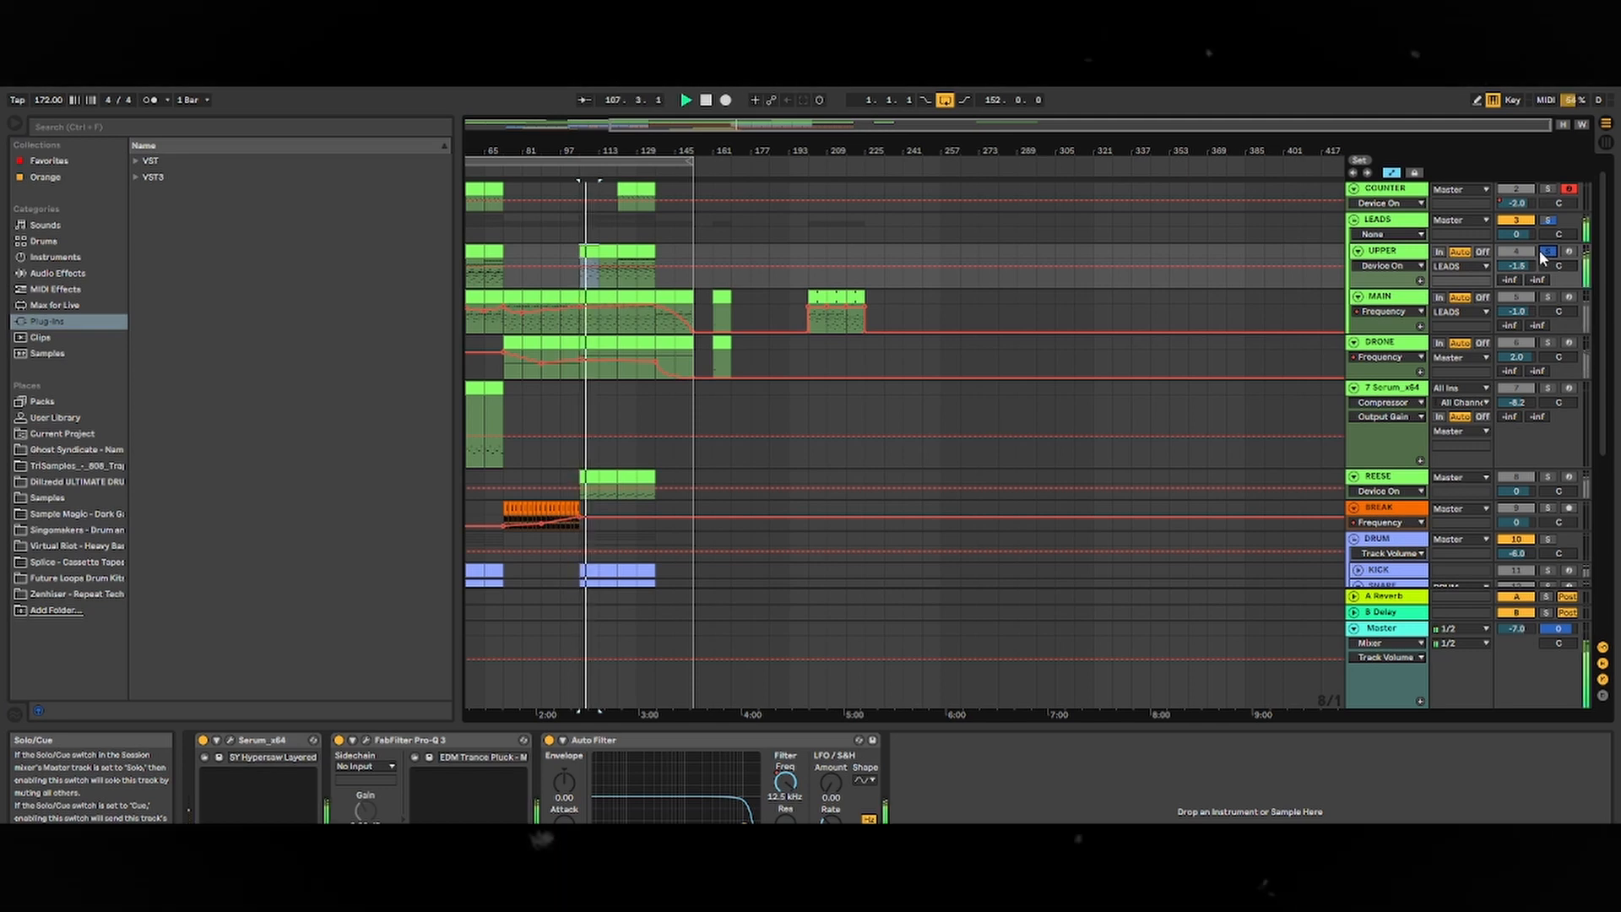
pyautogui.press('space')
pyautogui.click(1549, 219)
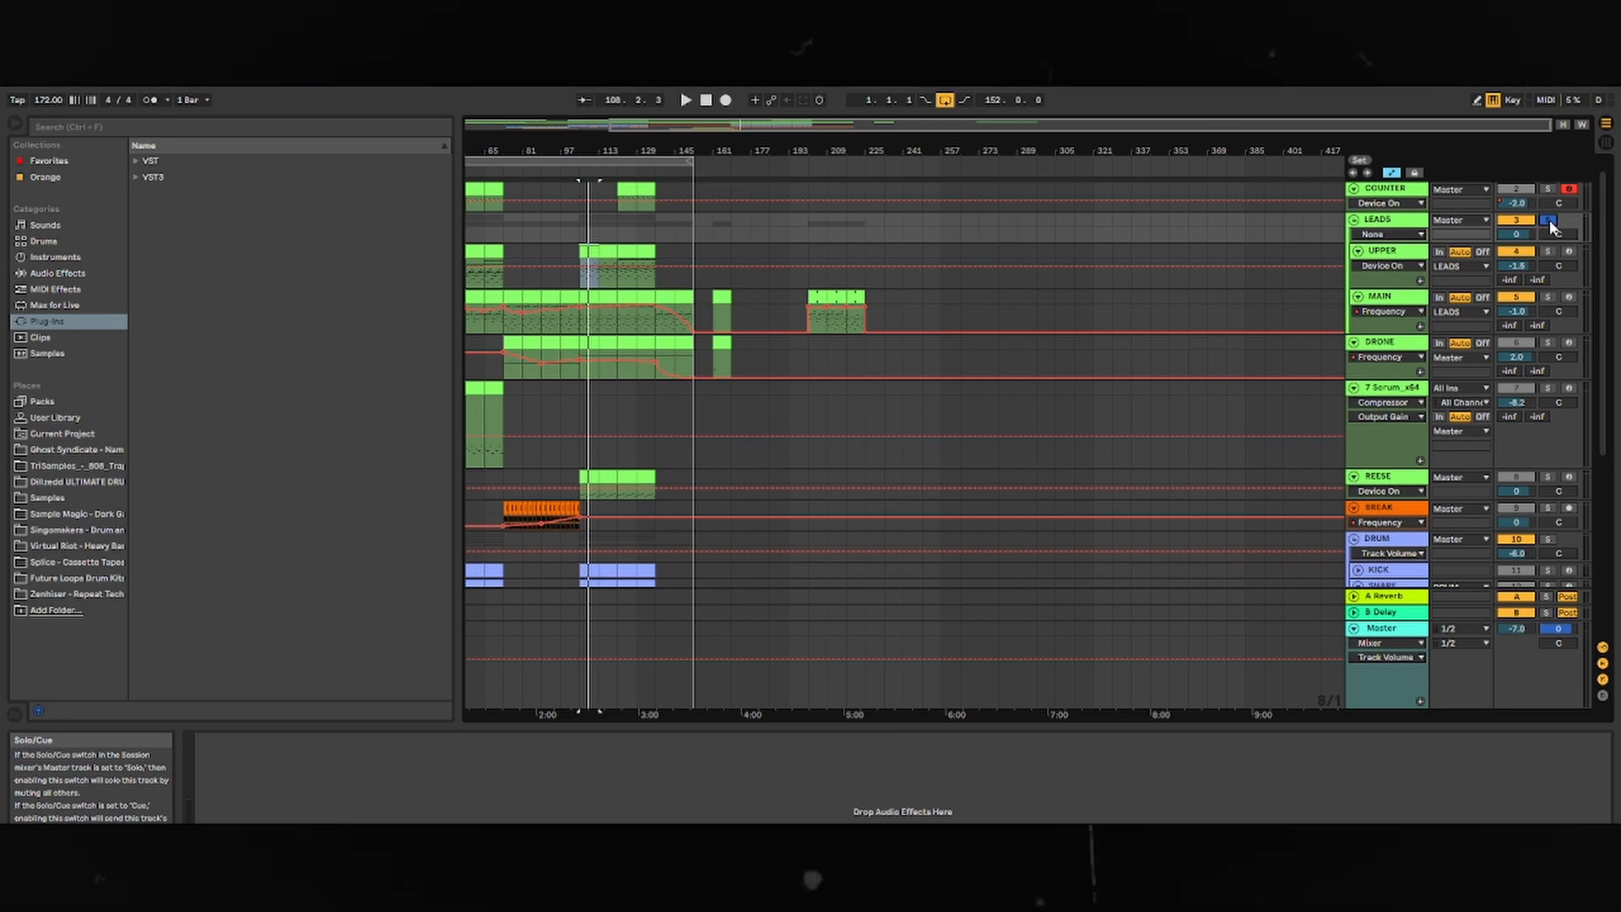
pyautogui.press('space')
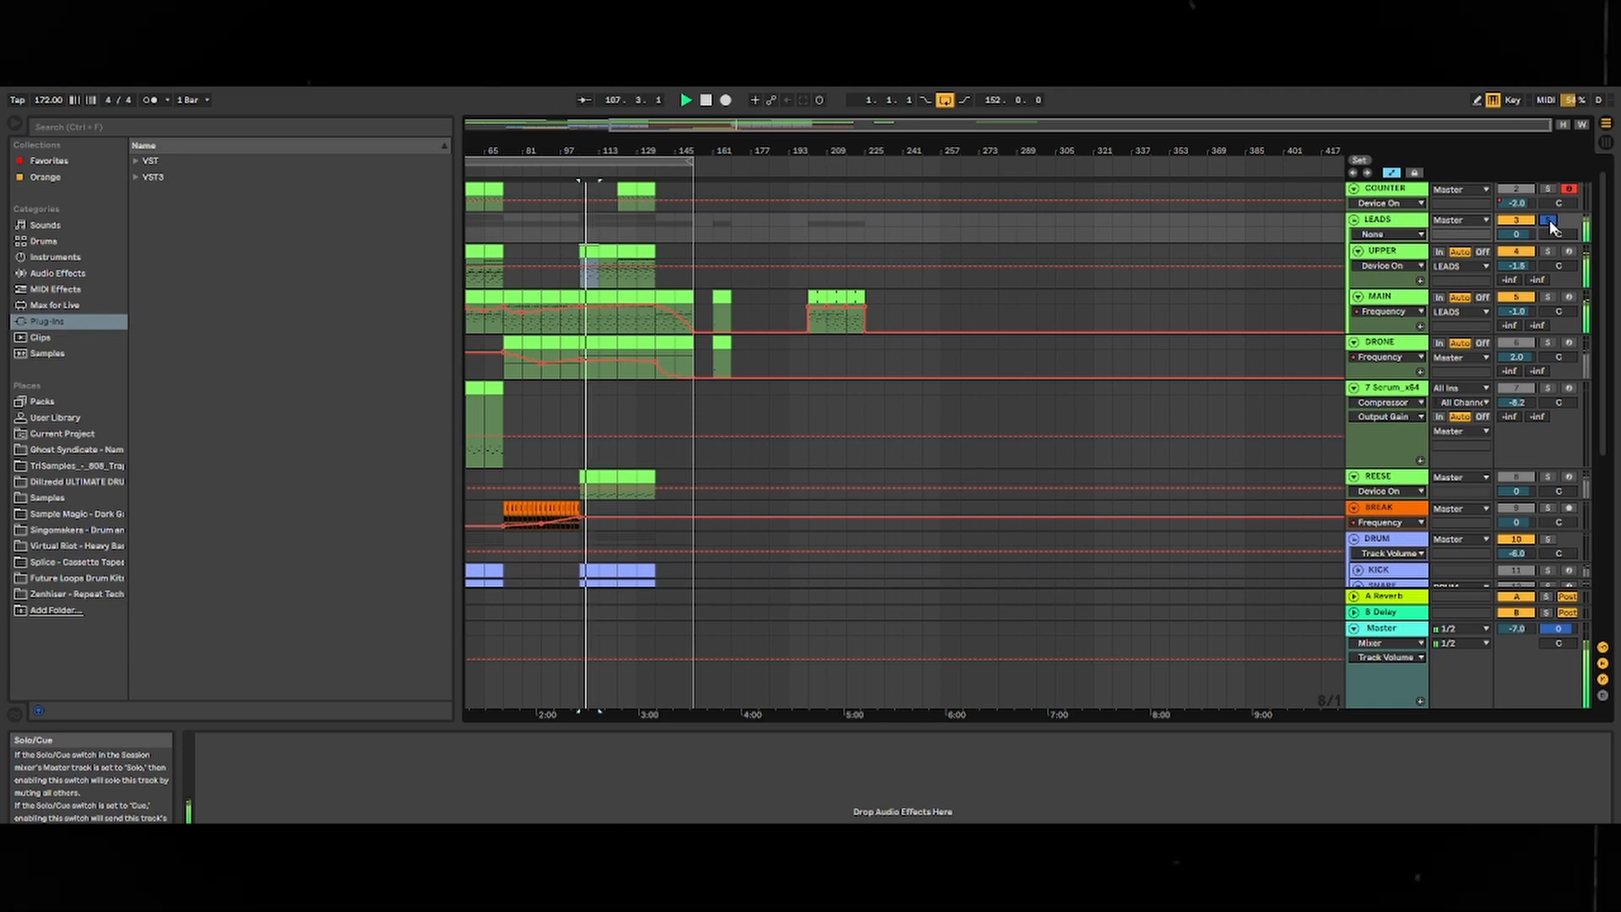
pyautogui.press('space')
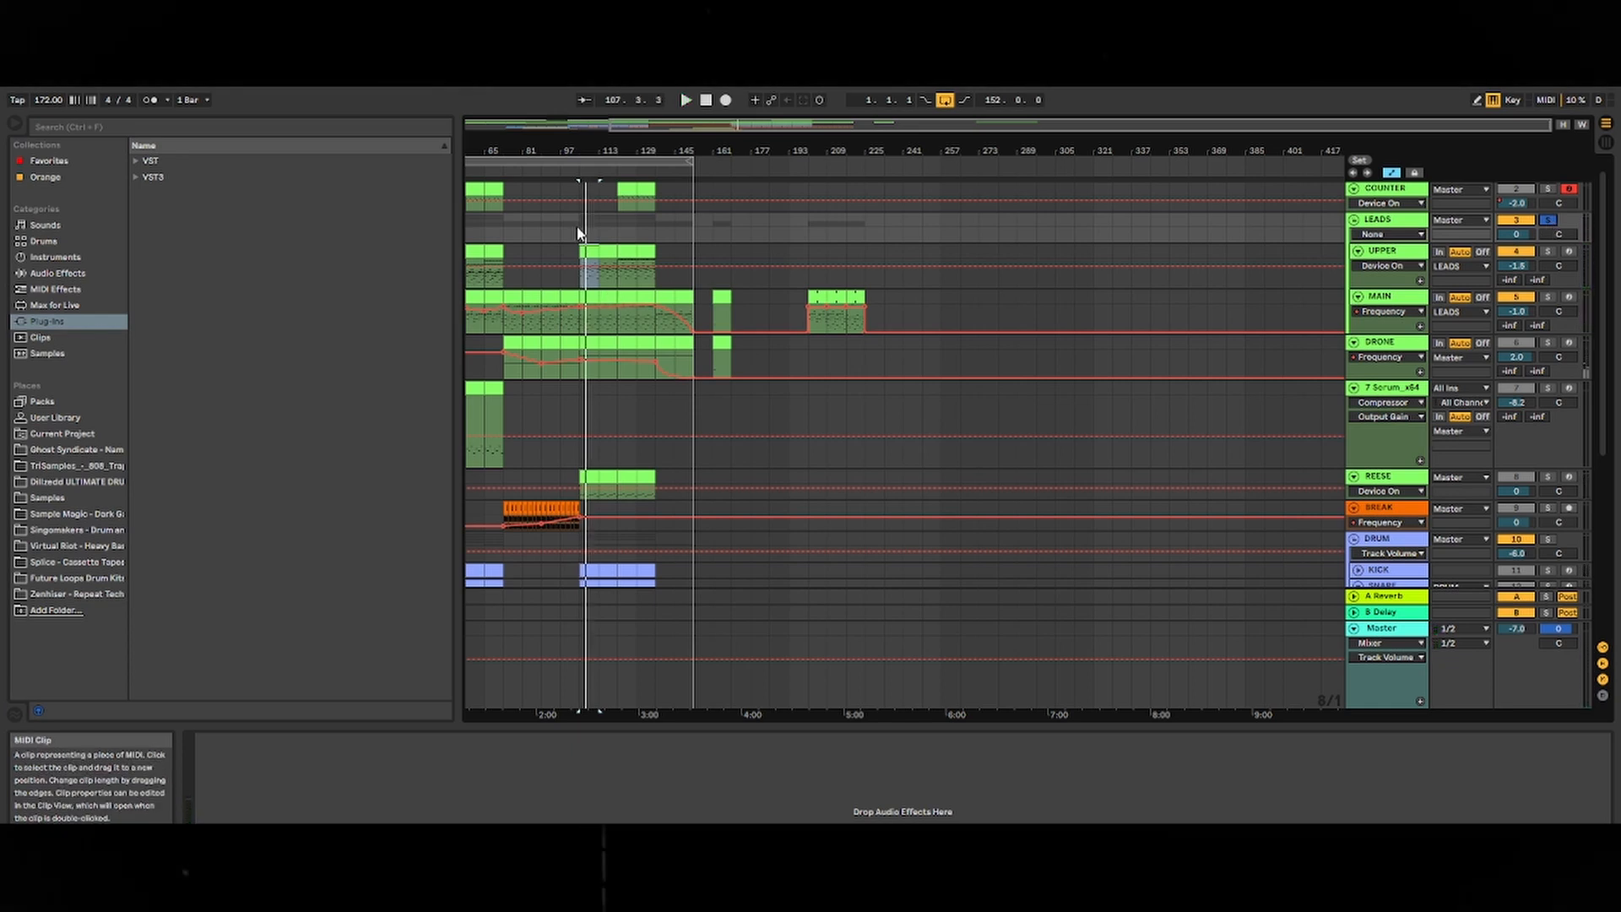
# - Open the UPPER track's FabFilter Pro-Q 3, examine its mid and side bands, and play the song
pyautogui.click(815, 251)
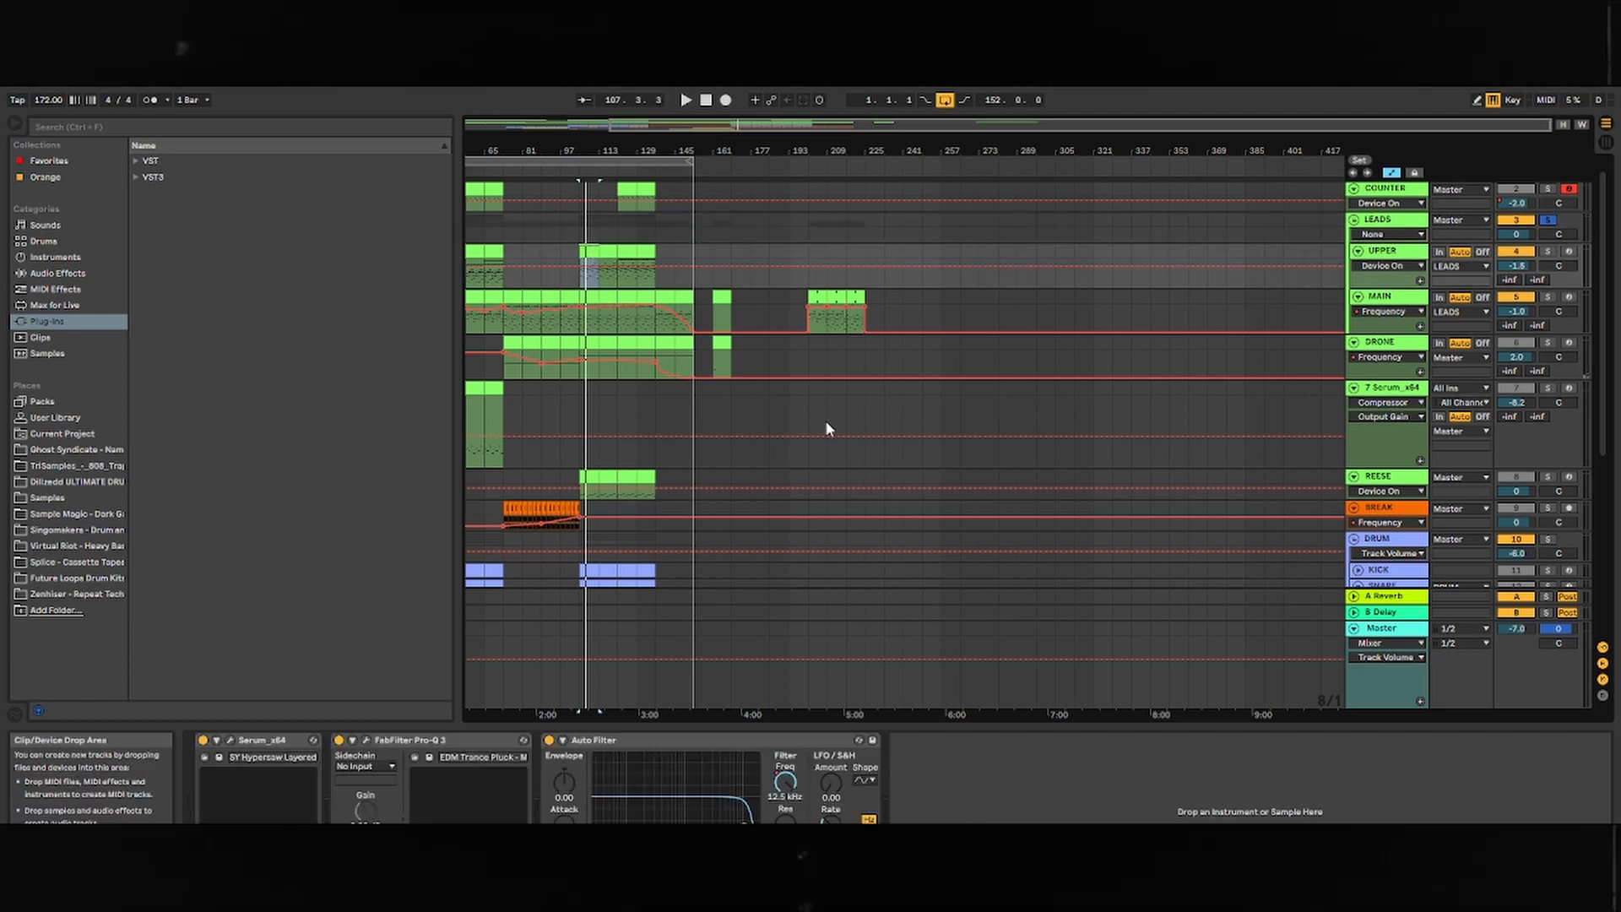
pyautogui.click(366, 741)
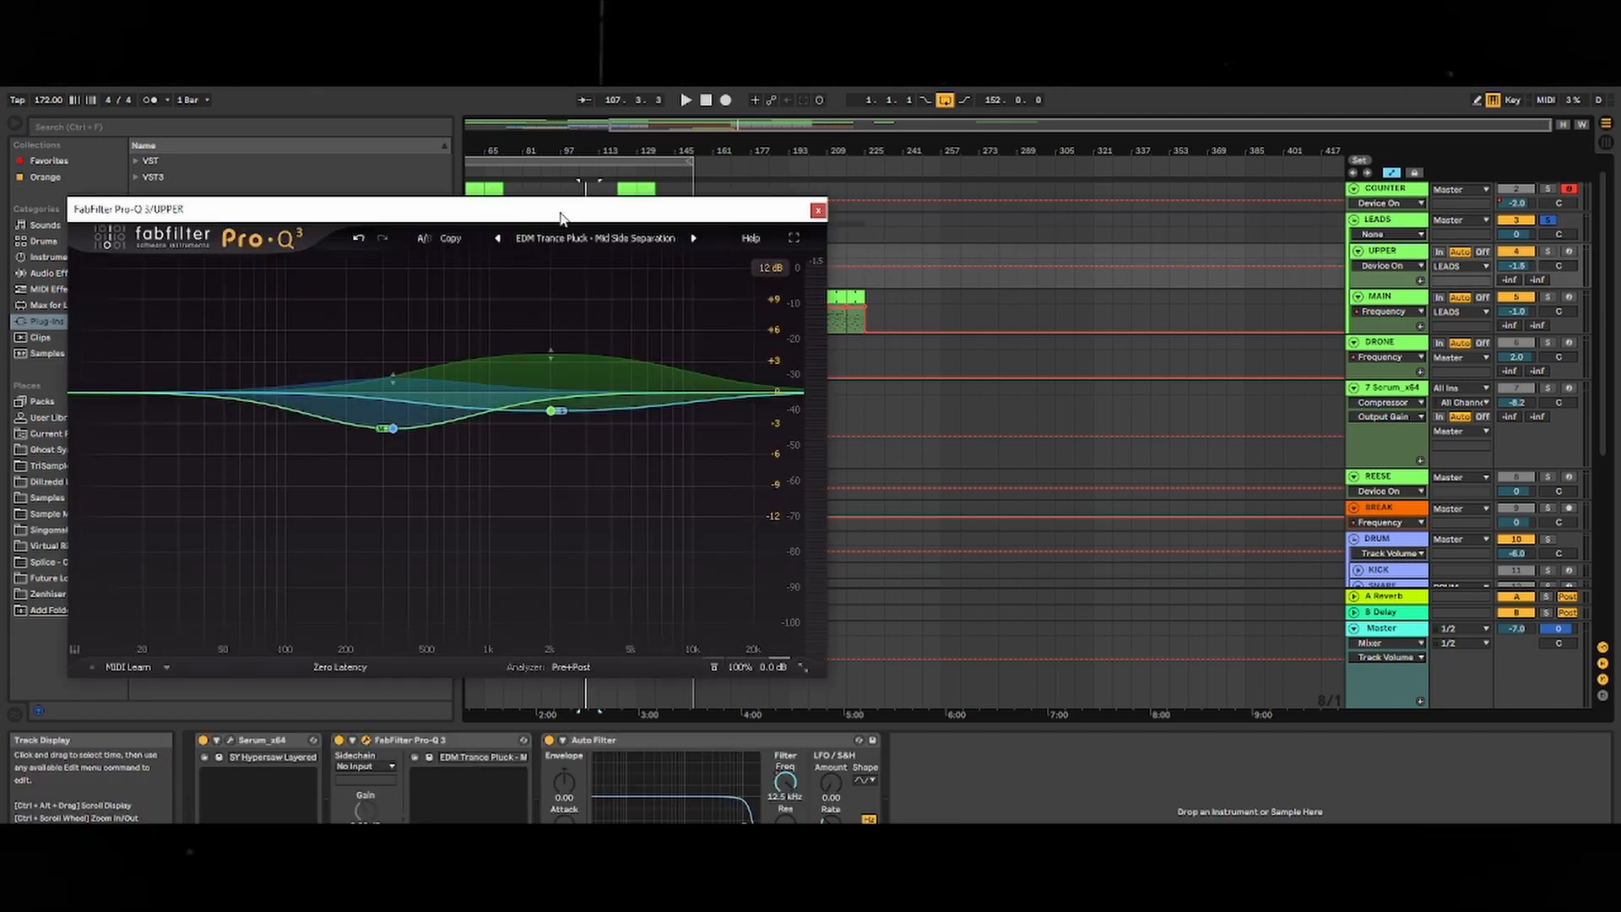
pyautogui.moveTo(393, 430)
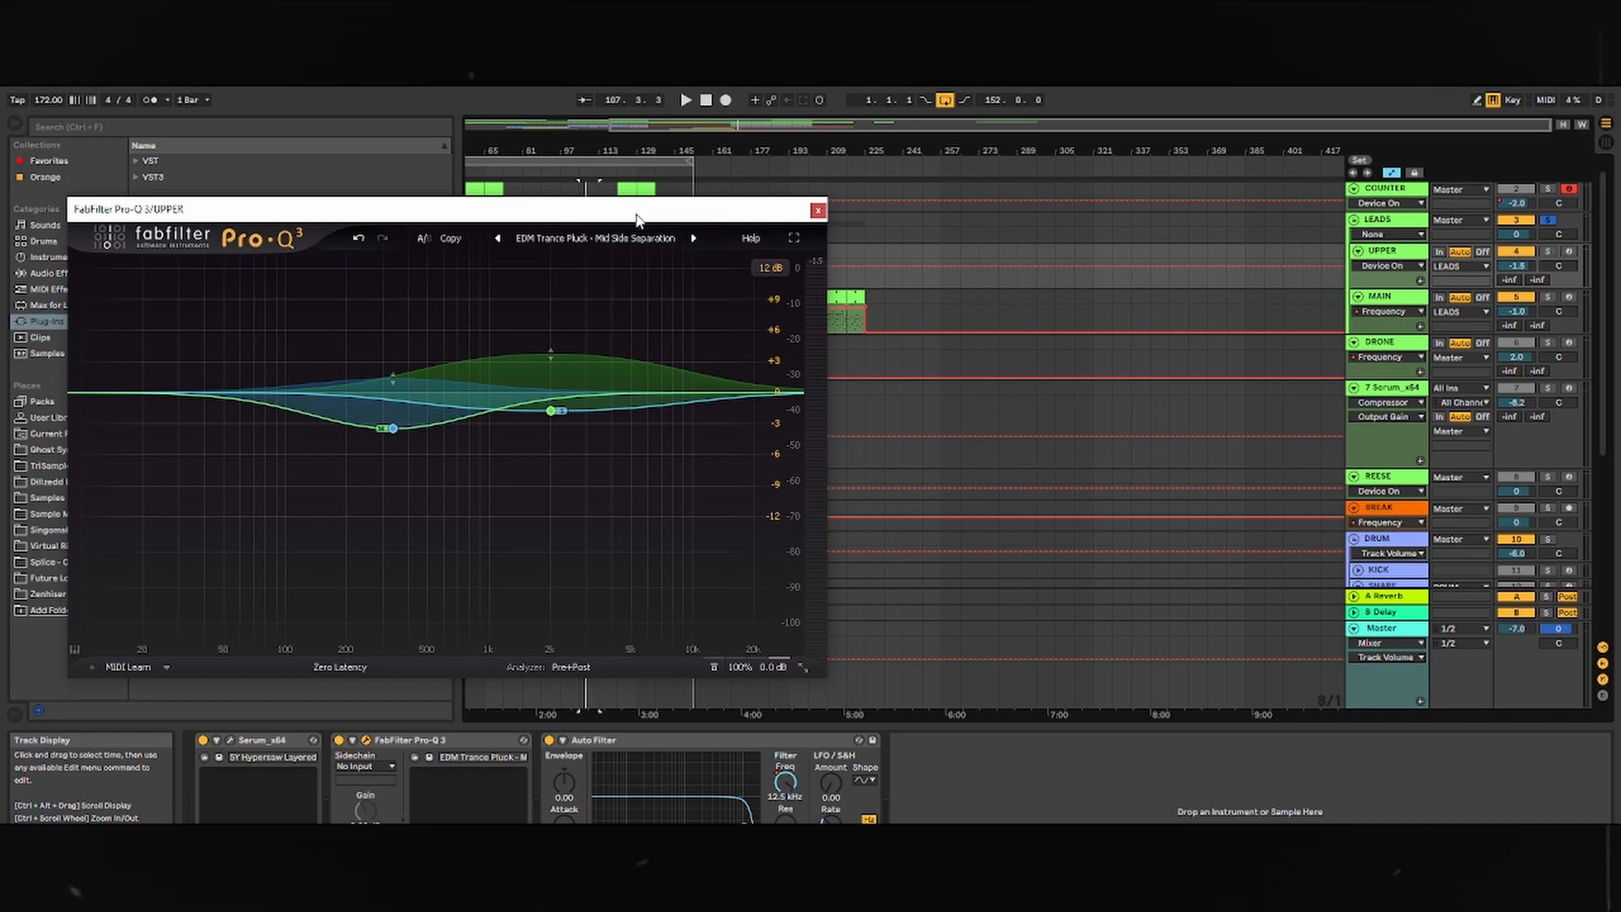
pyautogui.press('space')
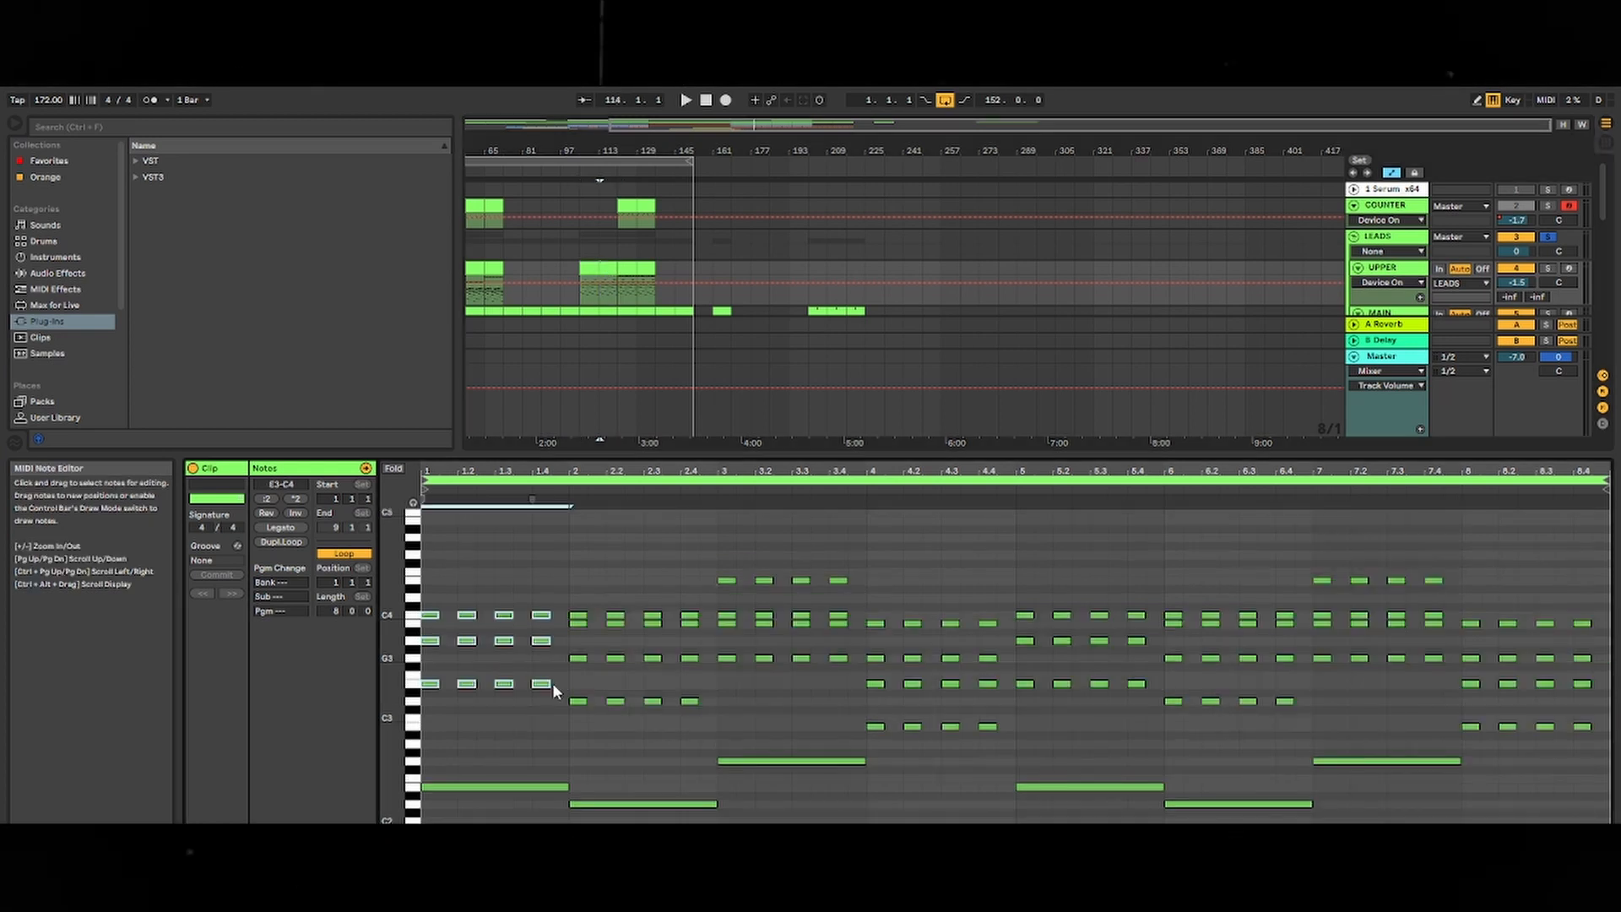
# - Select the repeated chord notes and long bass note in bar 1 of the UPPER clip and play it
pyautogui.moveTo(554, 794); pyautogui.dragTo(423, 593)
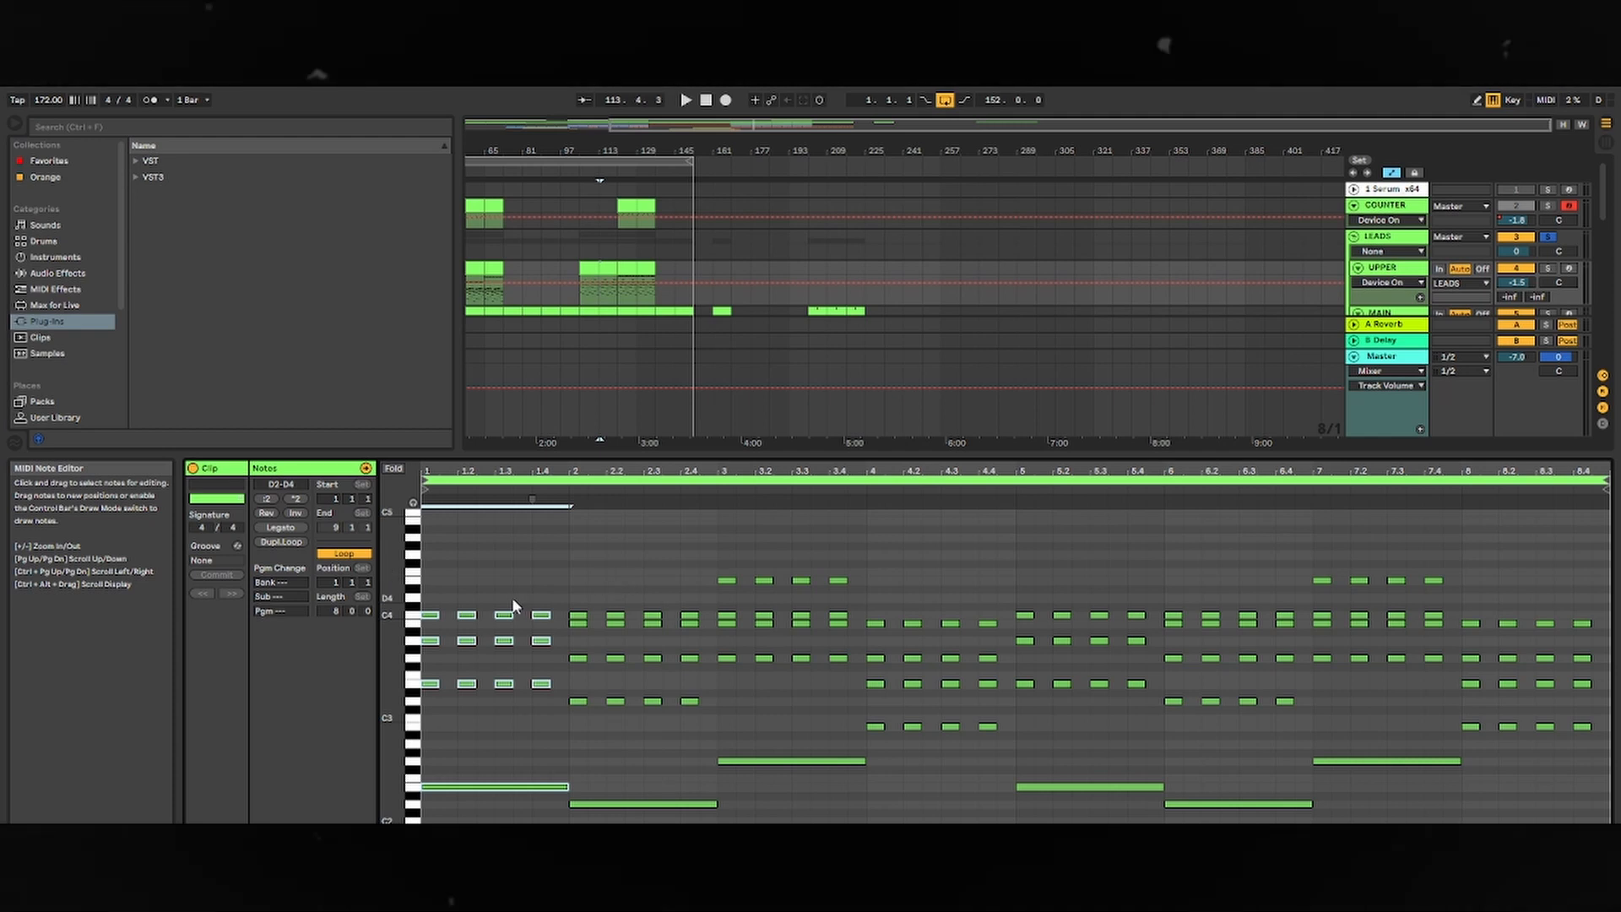
pyautogui.press('space')
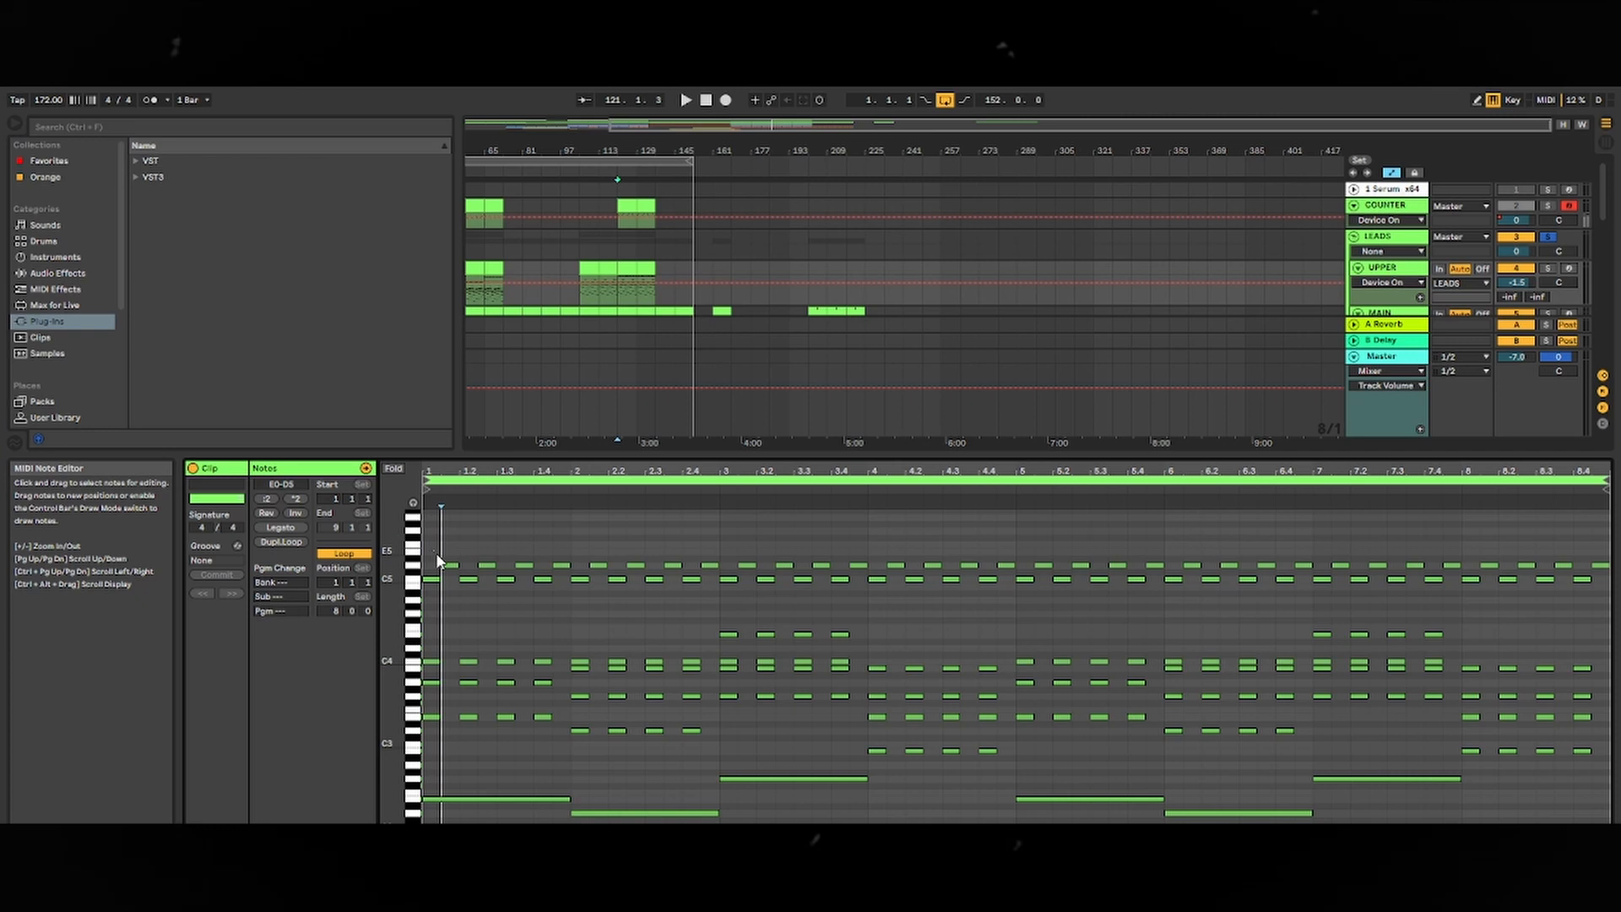
# - Open the UPPER clip starting at bar 121 and select its alternating C5 and D5 notes across all eight bars
pyautogui.moveTo(433, 551); pyautogui.dragTo(1588, 601)
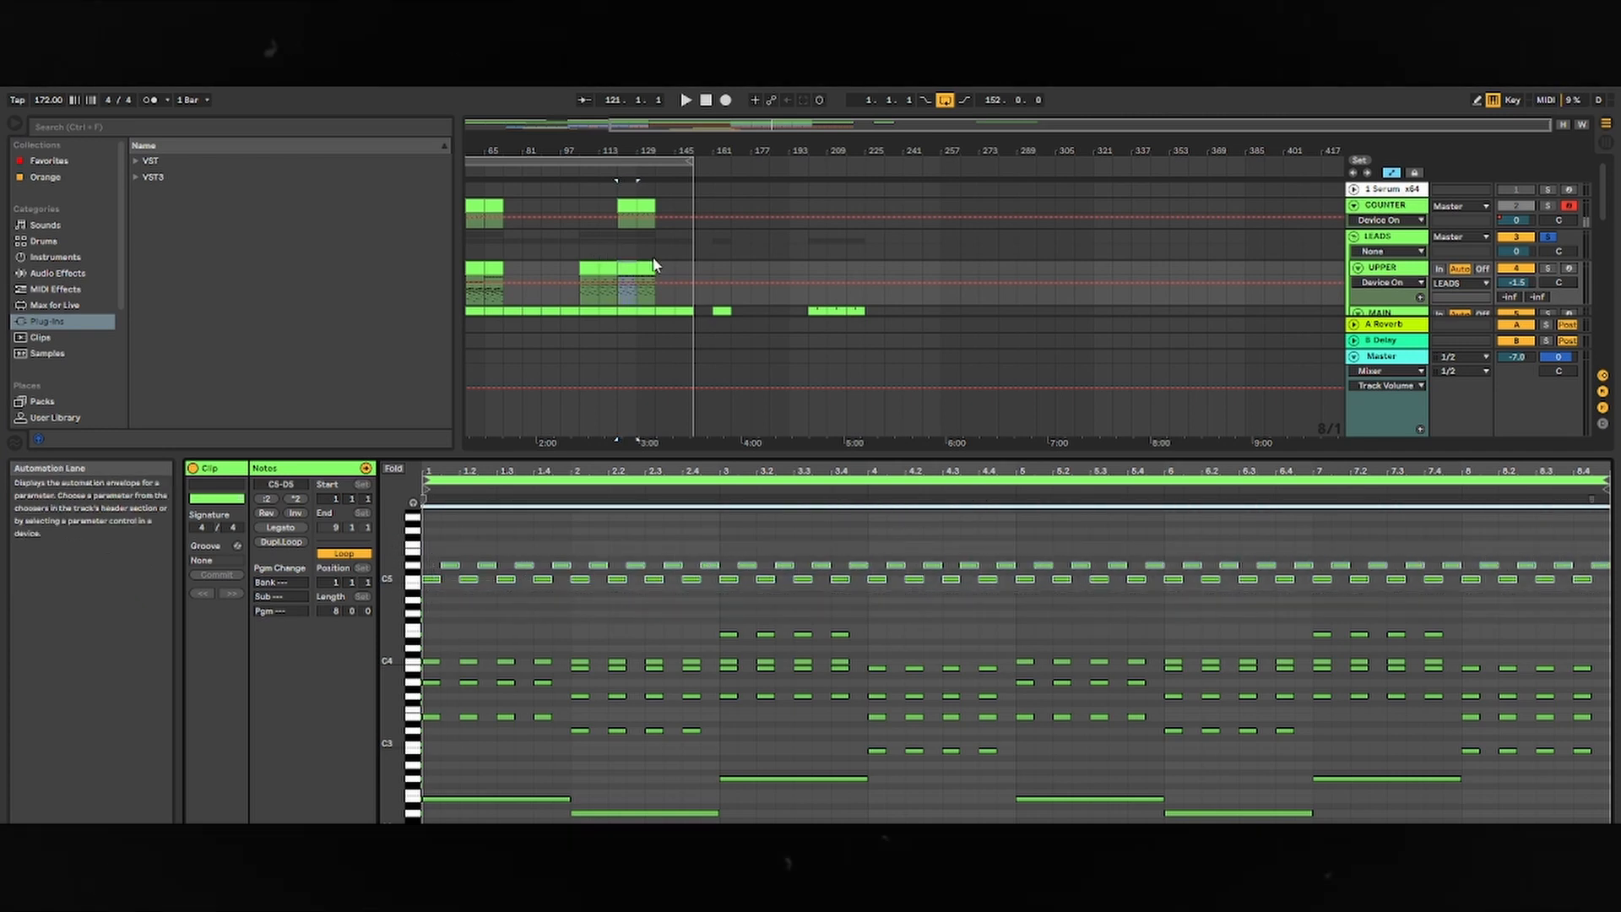
pyautogui.click(635, 266)
pyautogui.click(629, 268)
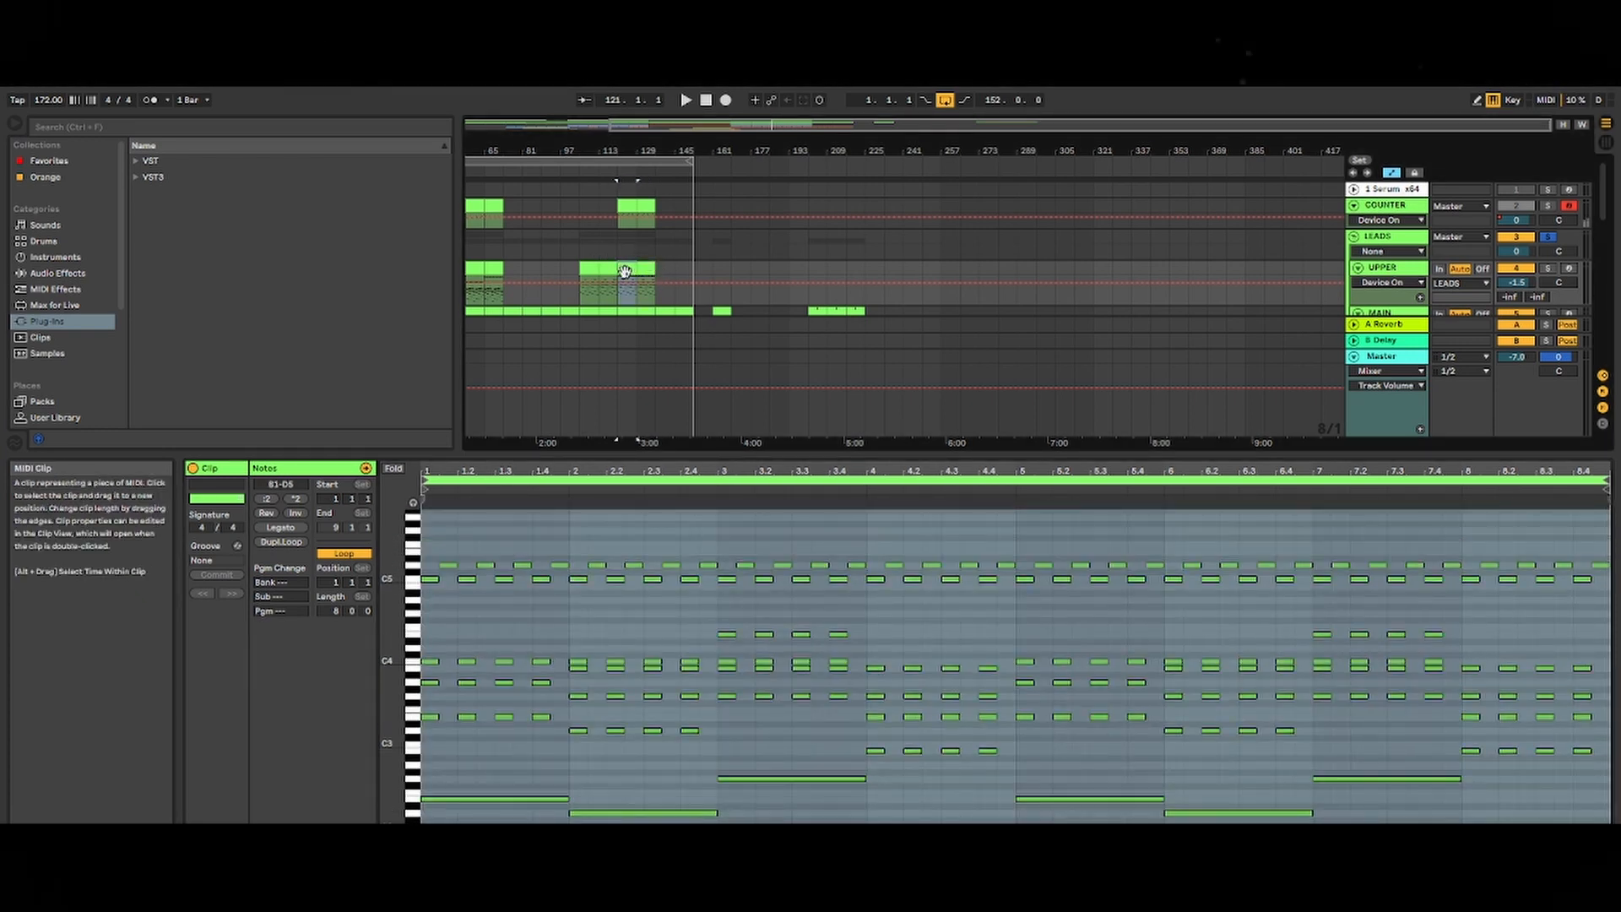
pyautogui.hotkey('ctrl', 'a')
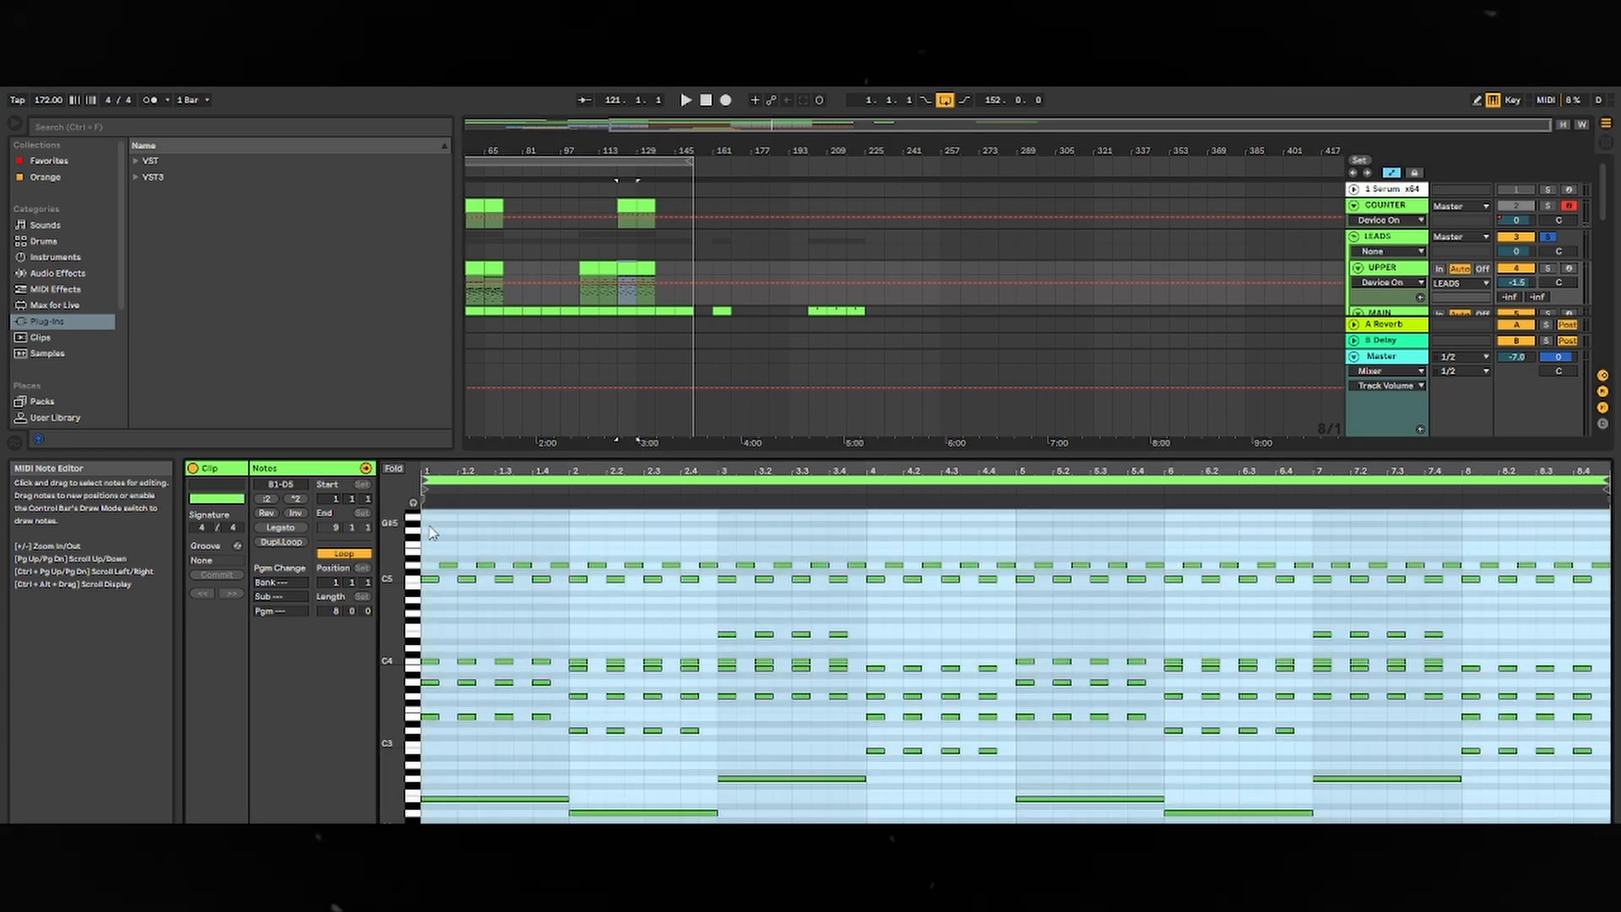
pyautogui.click(425, 527)
pyautogui.moveTo(428, 556); pyautogui.dragTo(1580, 591)
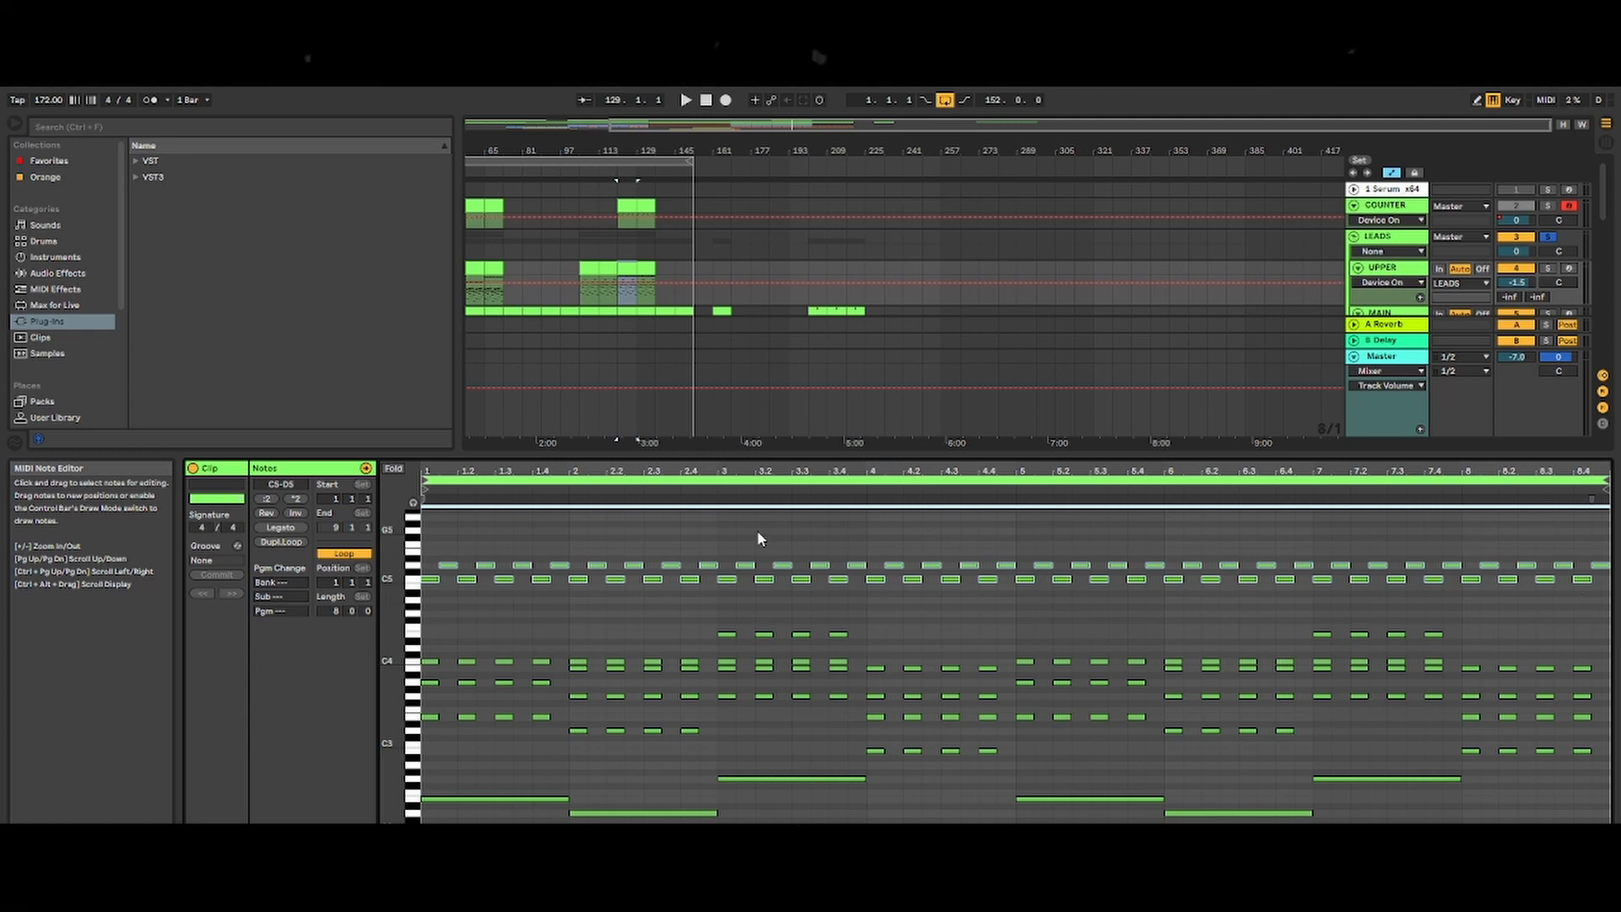
# - Play the UPPER clip from bar 121, and open the COUNTER clip below the same bar to play it soloed
pyautogui.press('space')
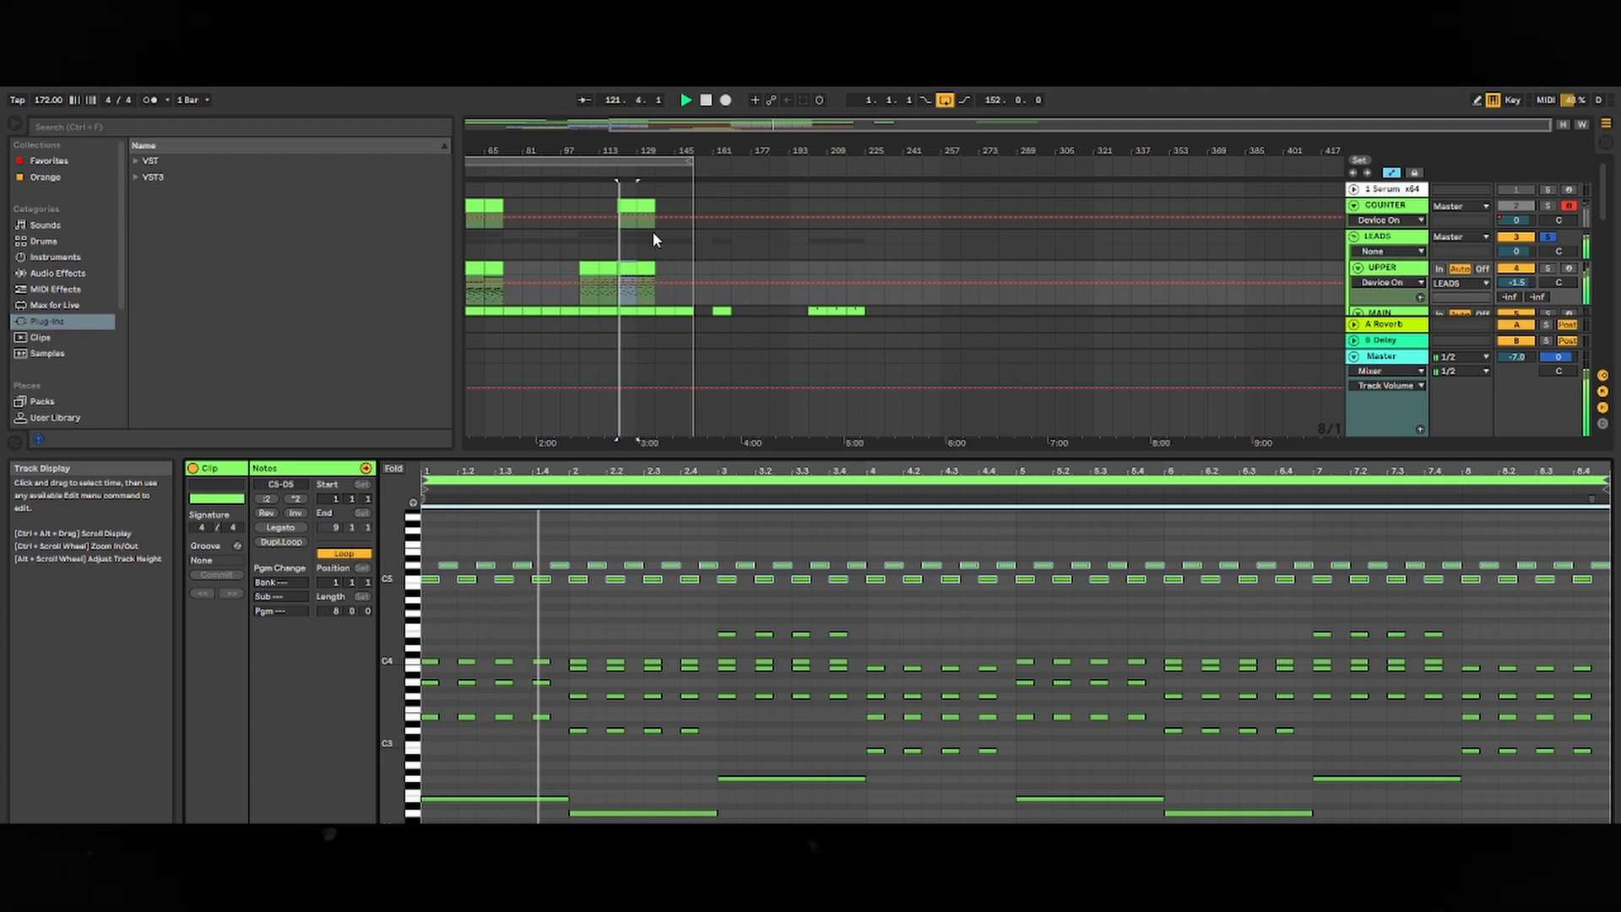
pyautogui.press('space')
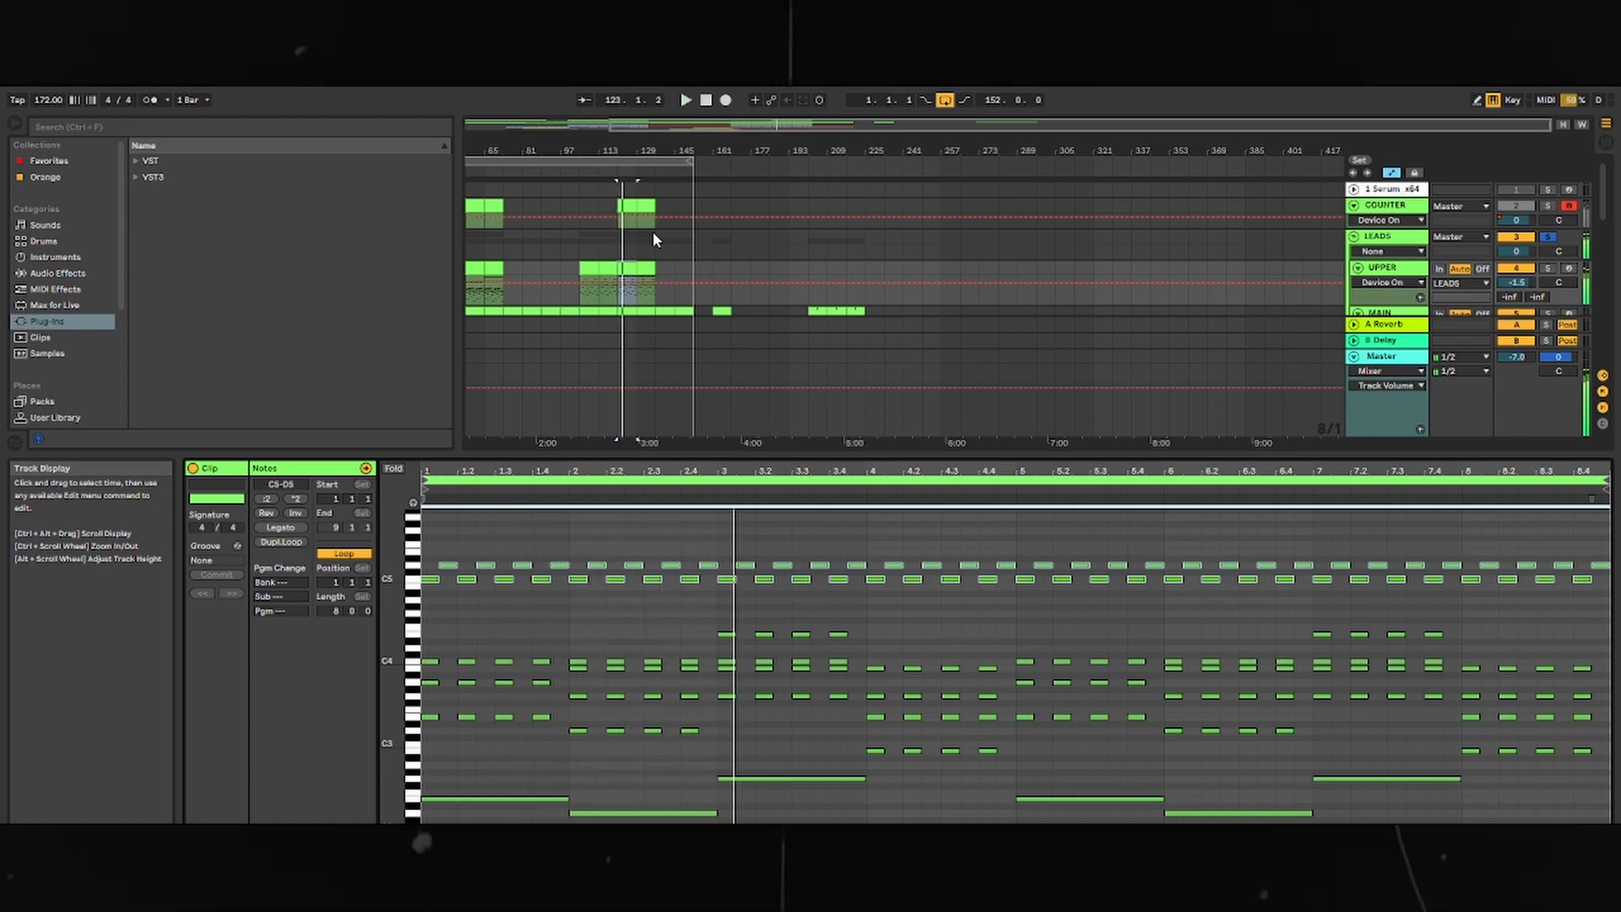
pyautogui.click(624, 207)
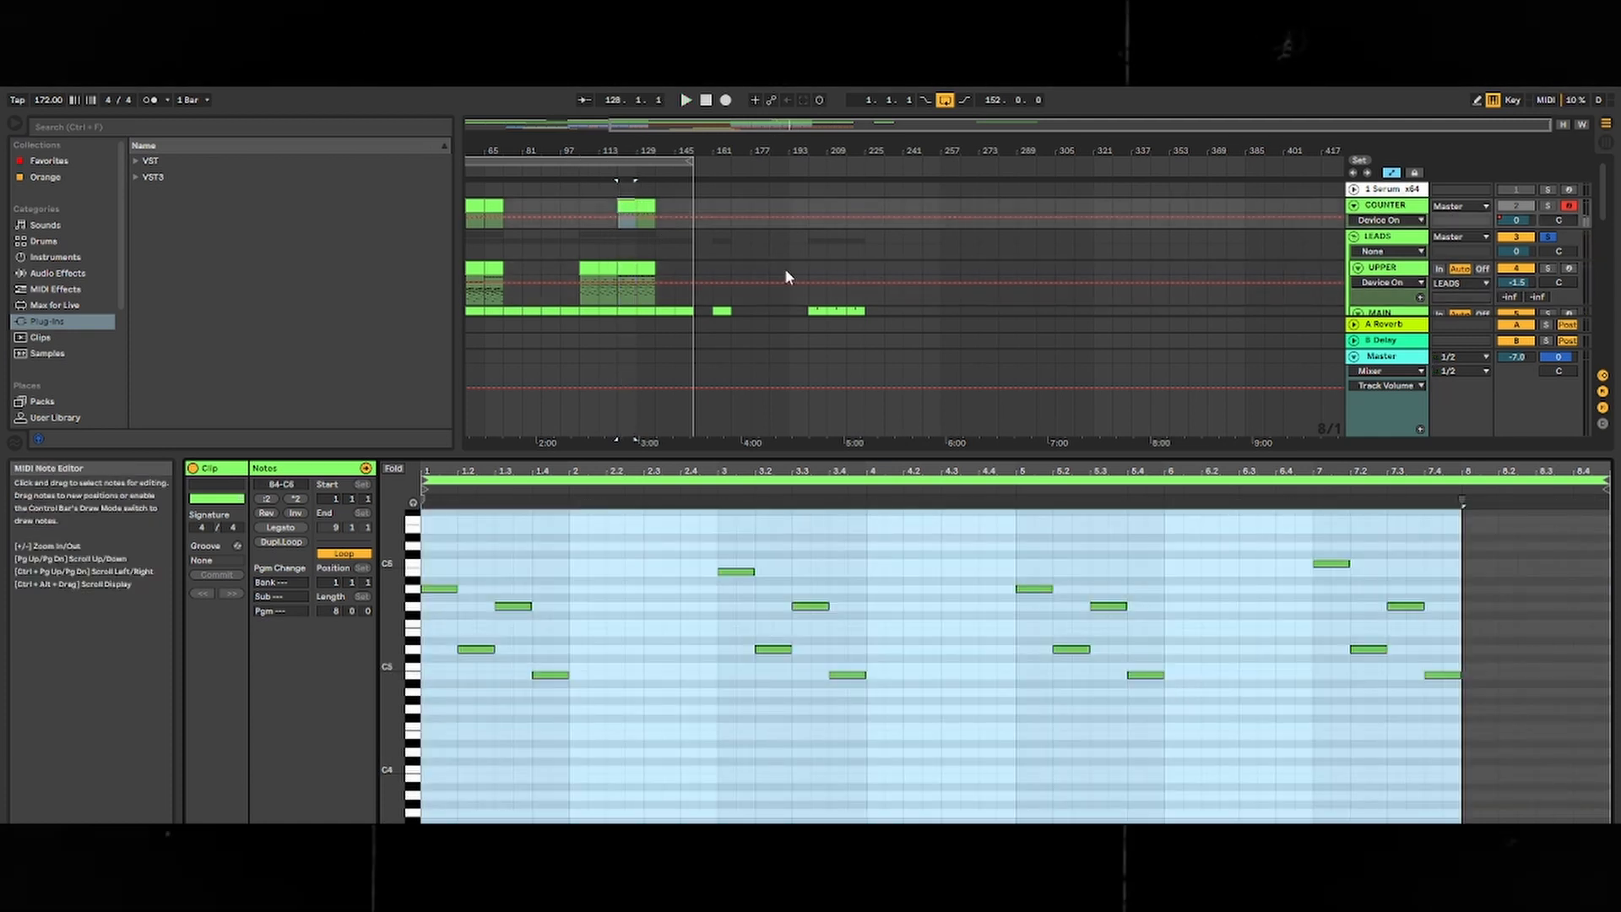
pyautogui.click(423, 520)
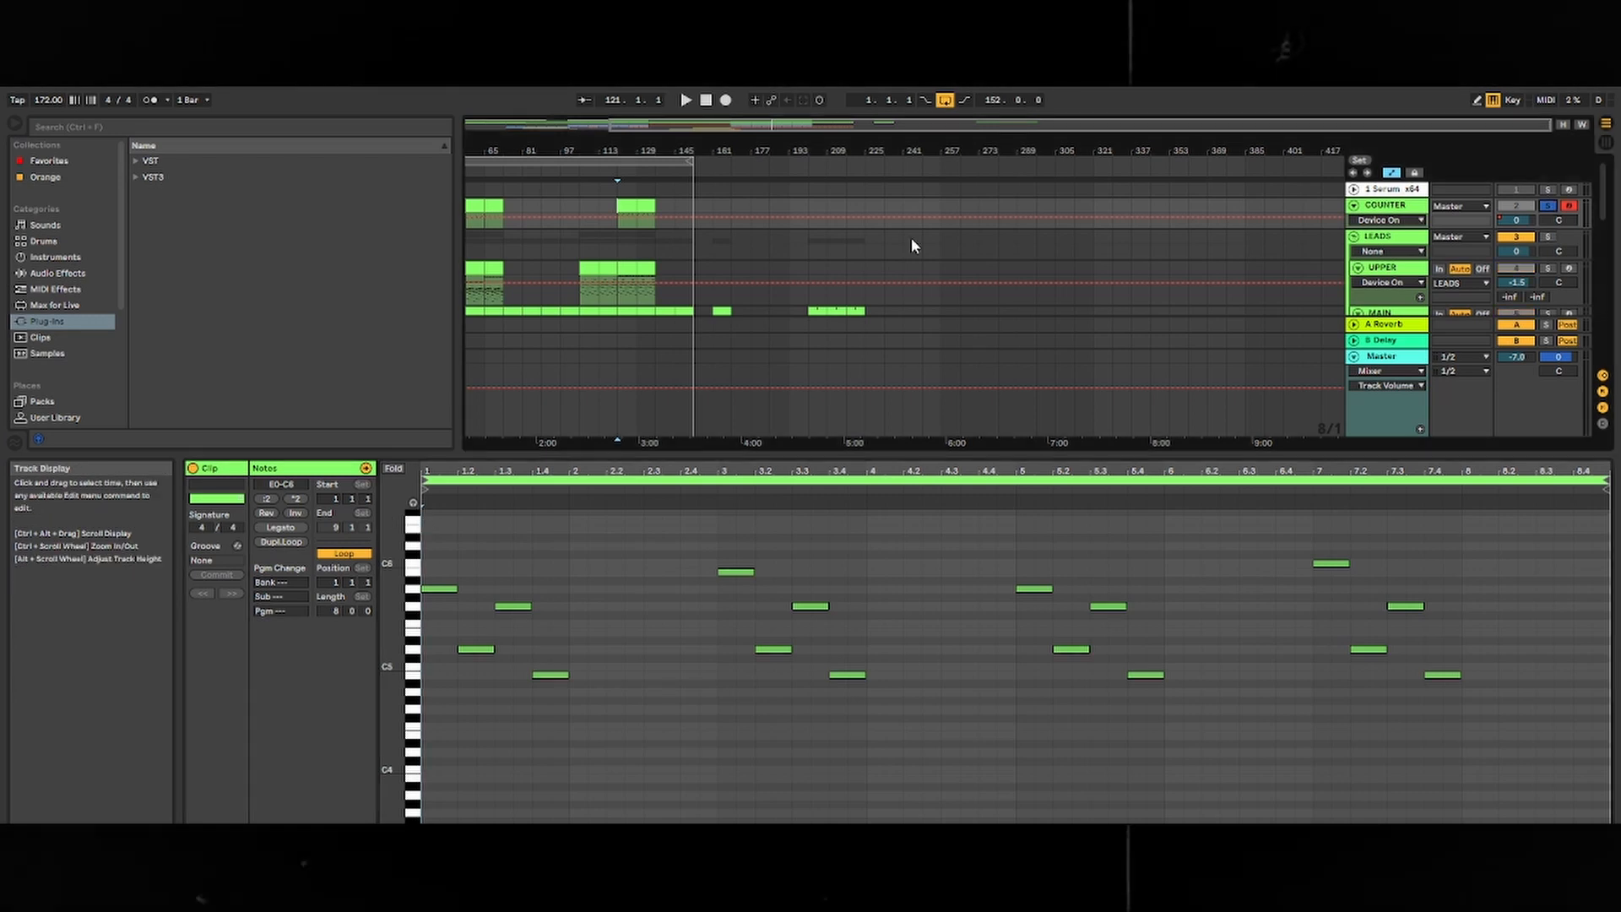
pyautogui.press('space')
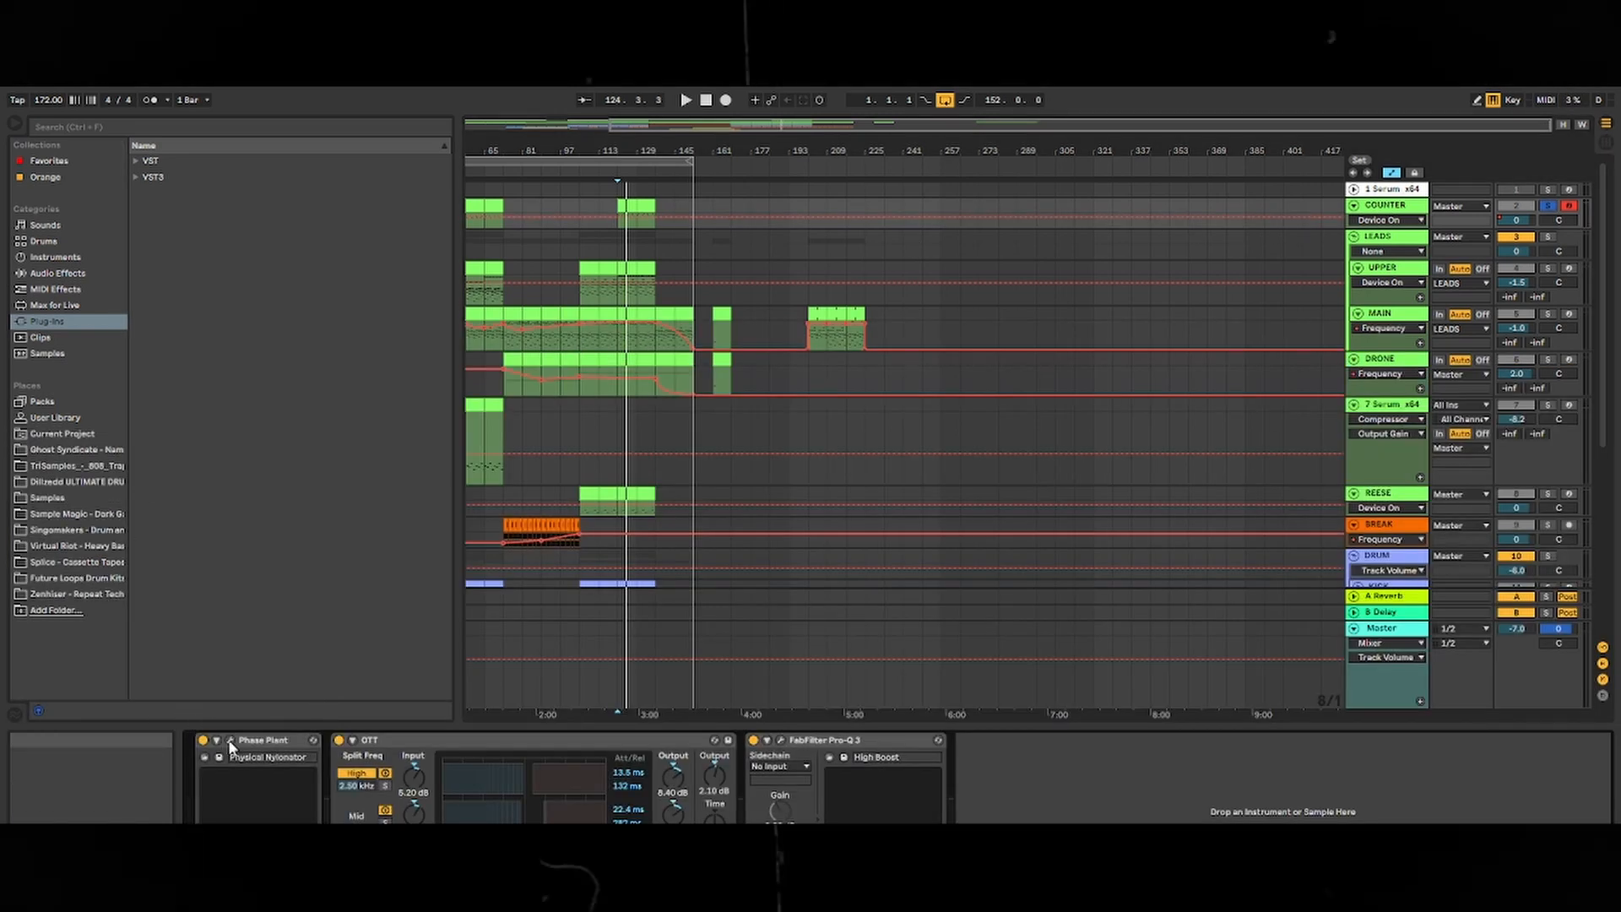
# - Open the COUNTER track's Phase Plant and find the Physical Nylonator preset among the Plucks presets
pyautogui.click(231, 740)
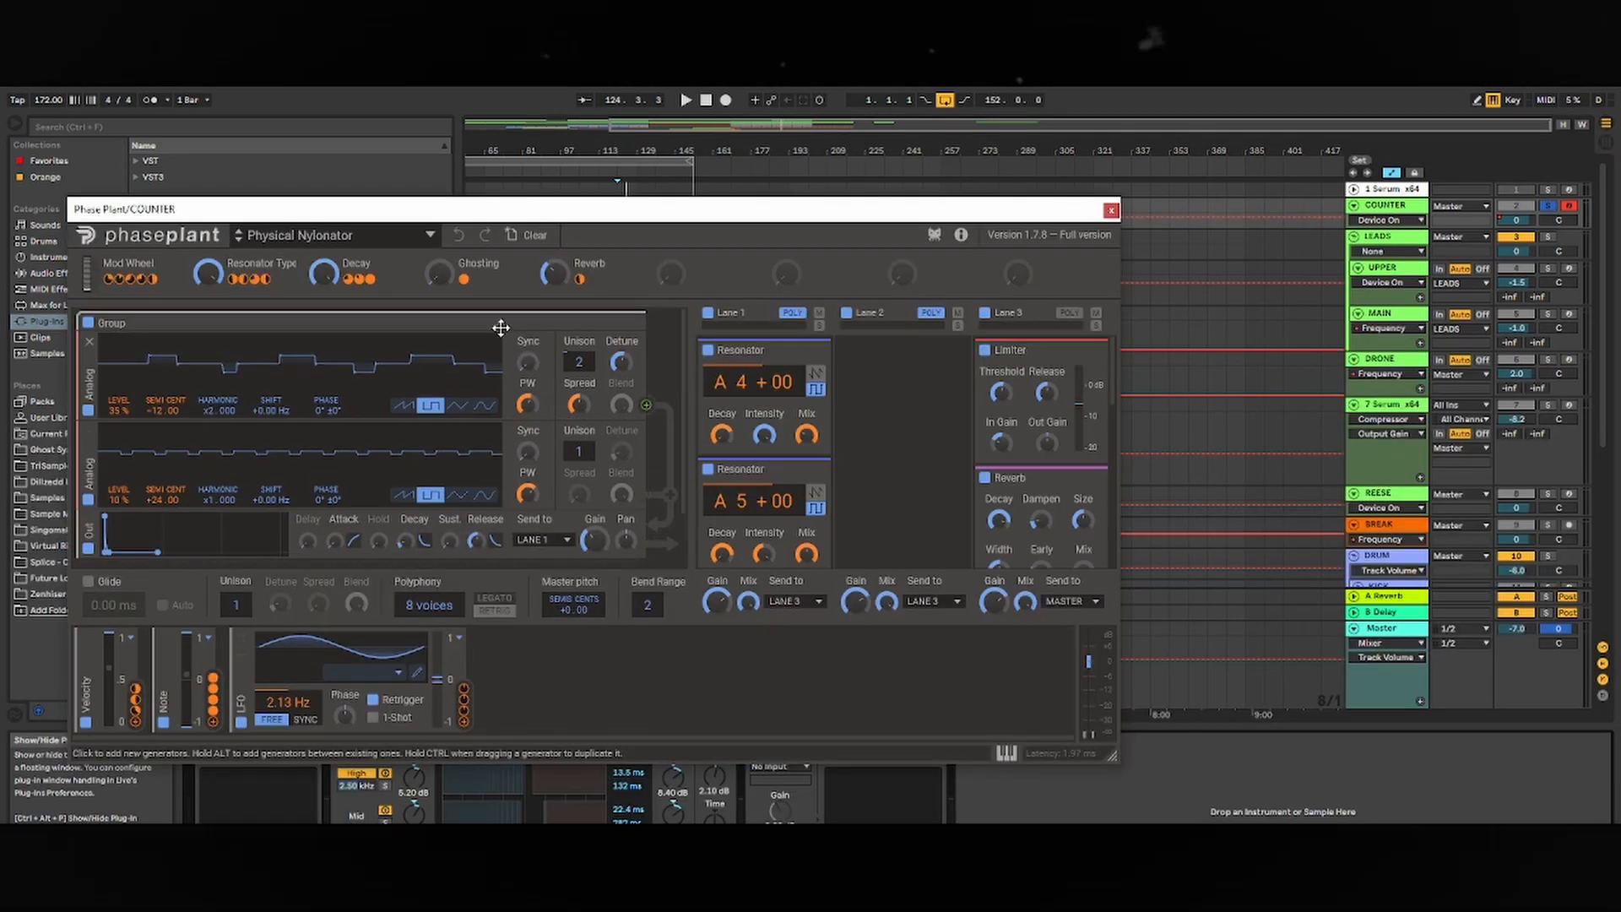
pyautogui.click(377, 241)
pyautogui.scroll(-5, 102, 422)
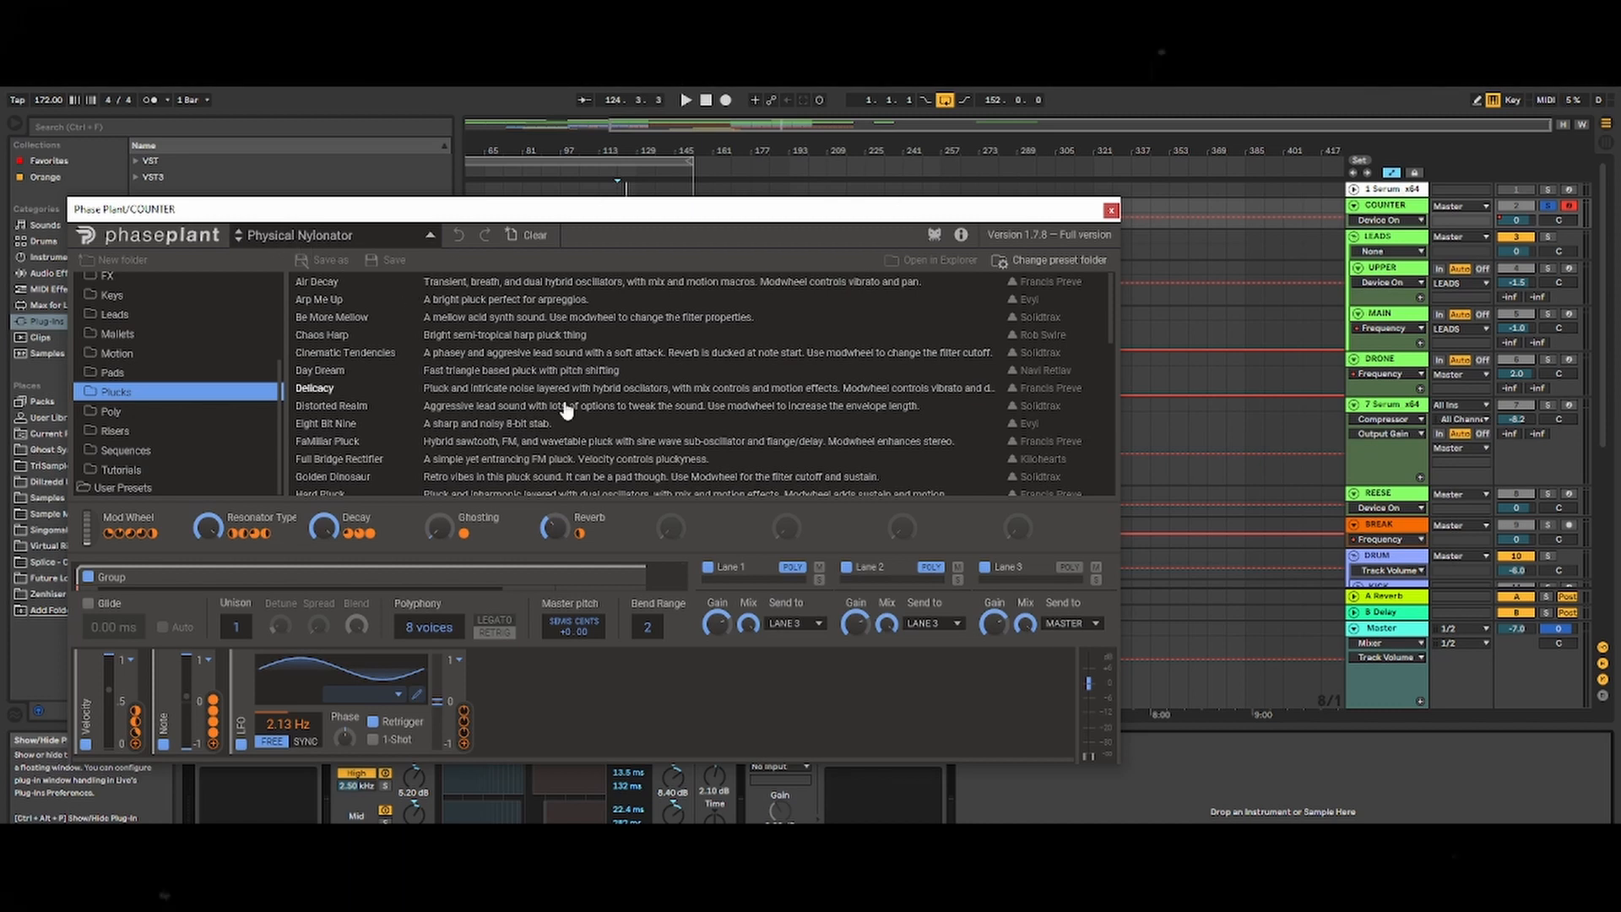
pyautogui.scroll(-5, 567, 411)
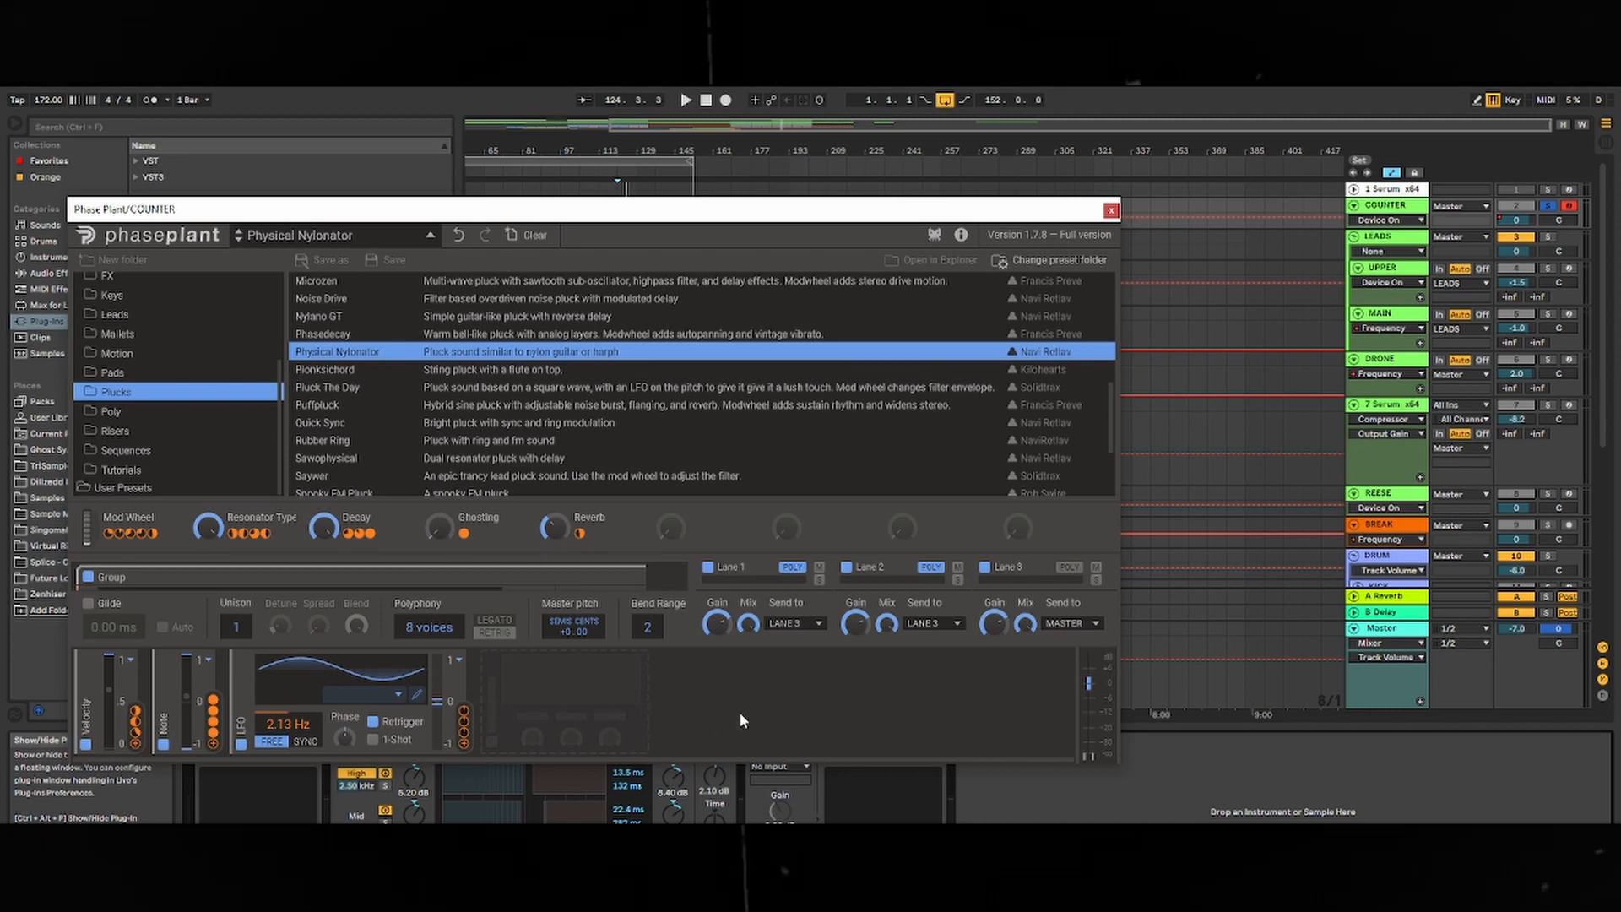
pyautogui.click(1111, 211)
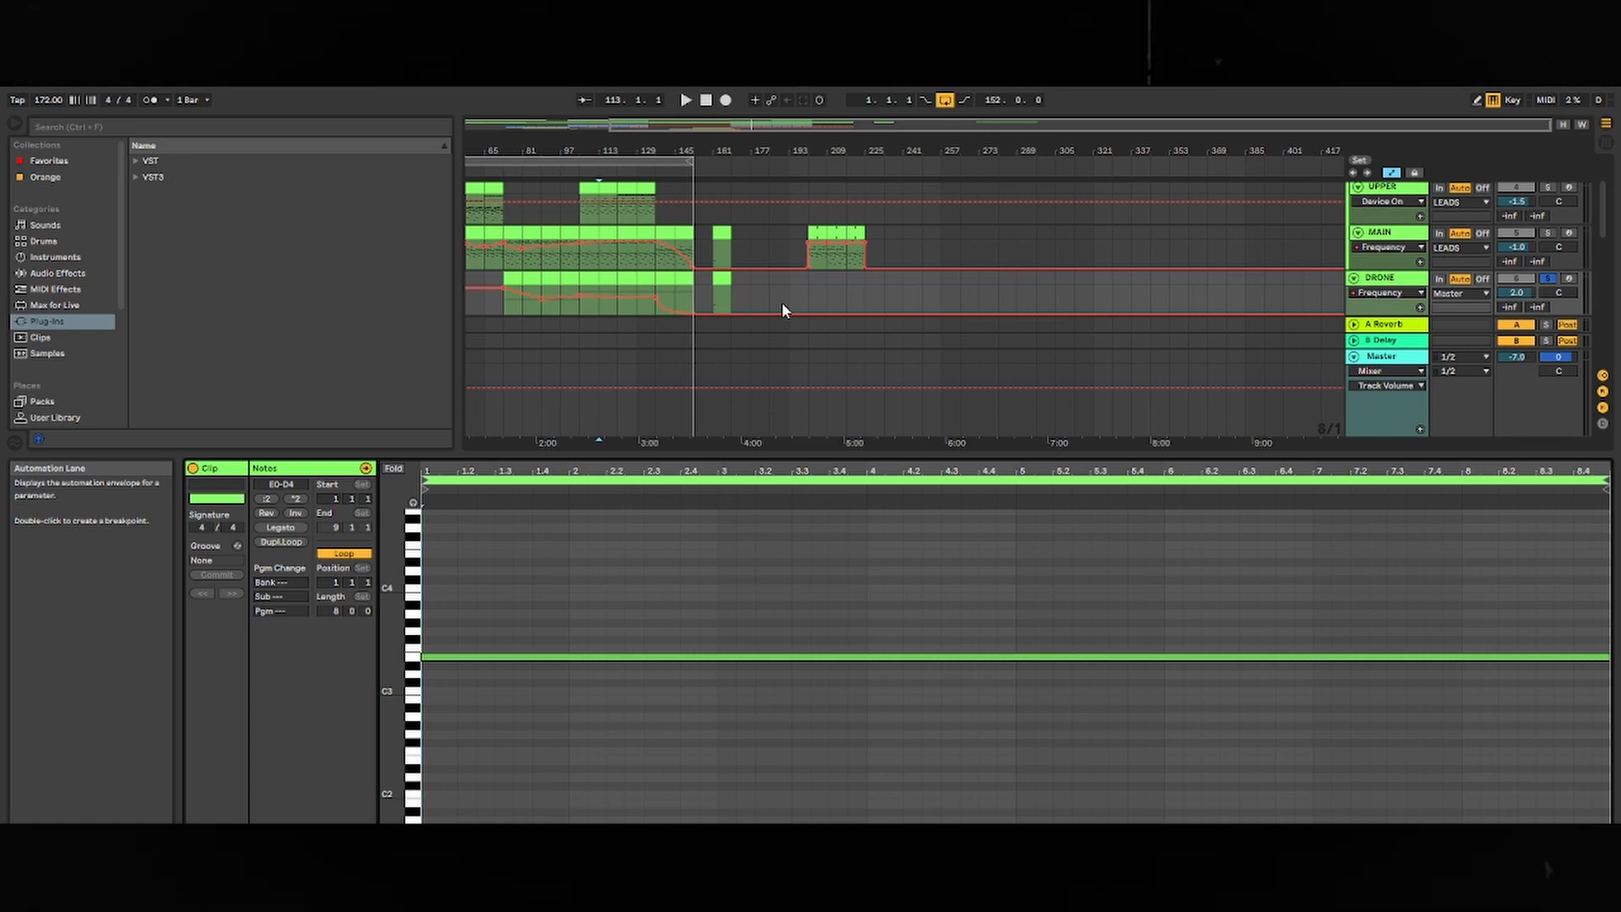
# - Play the DRONE clip from bar 113 on its own and select the Reverb in the track's device chain
pyautogui.press('space')
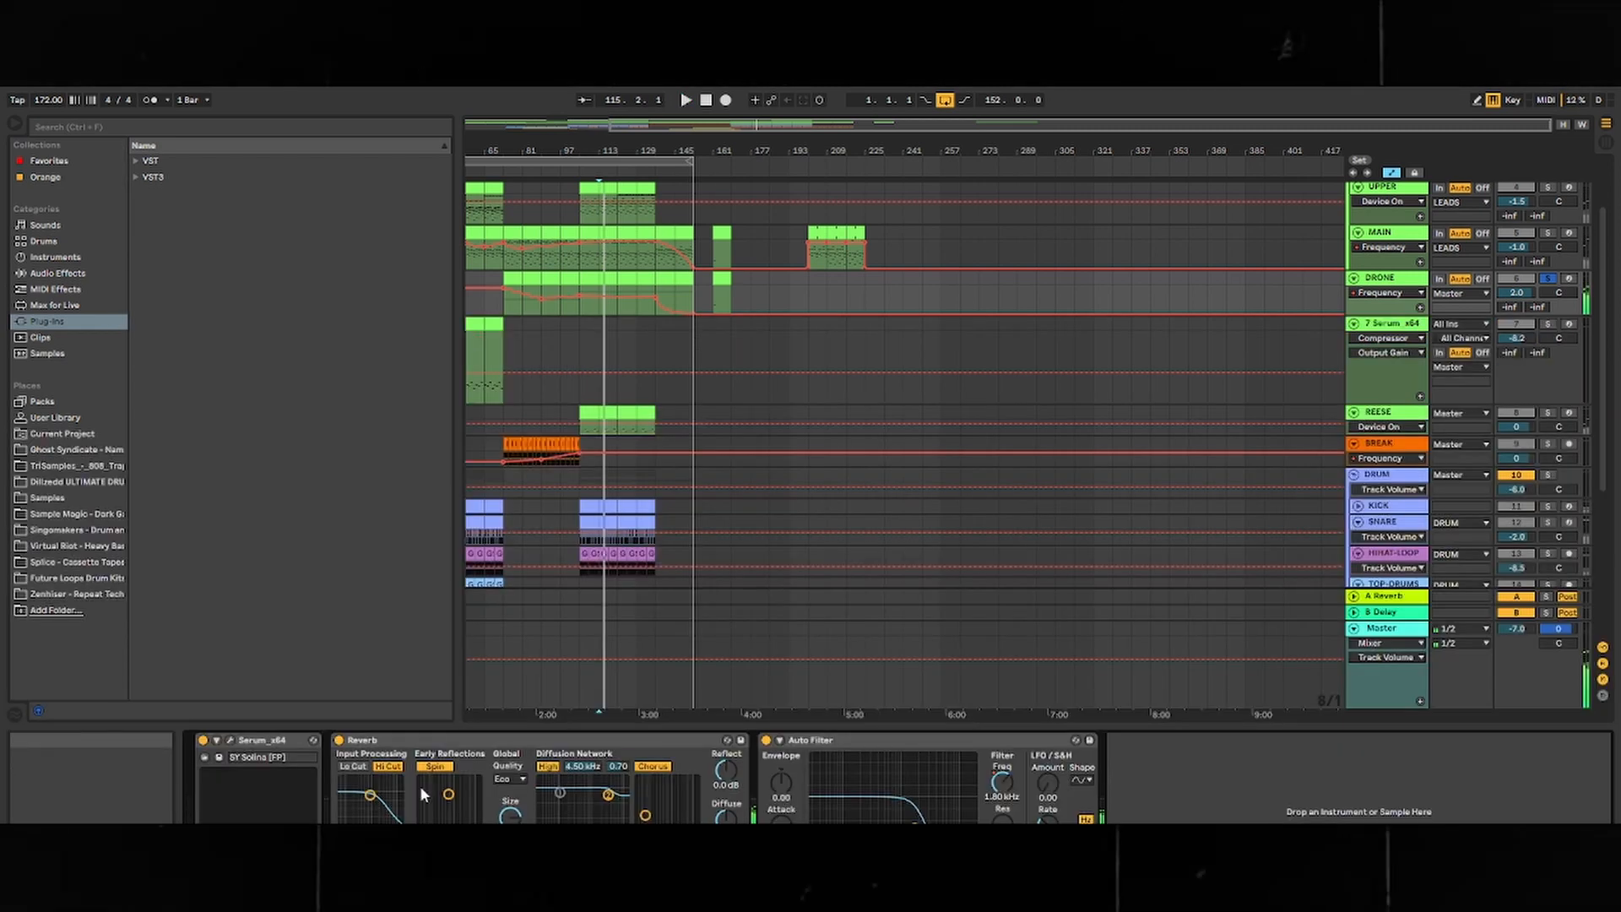
pyautogui.click(378, 742)
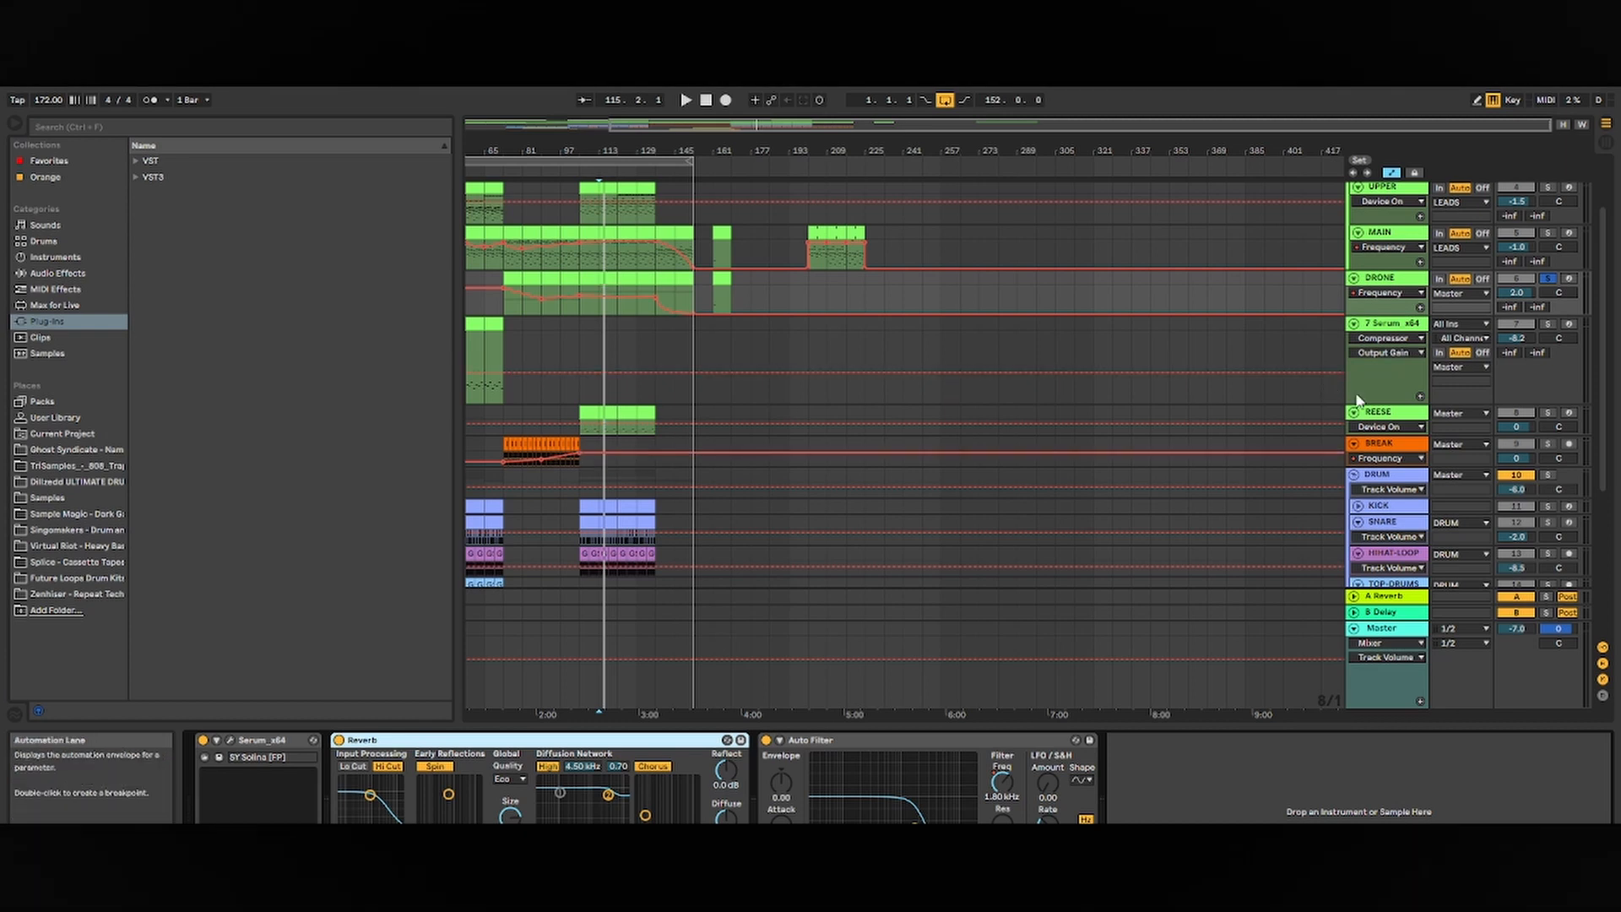
# - Open the first REESE clip at bar 105 and play its long bass notes with the track soloed
pyautogui.doubleClick(616, 420)
pyautogui.scroll(-2, 886, 710)
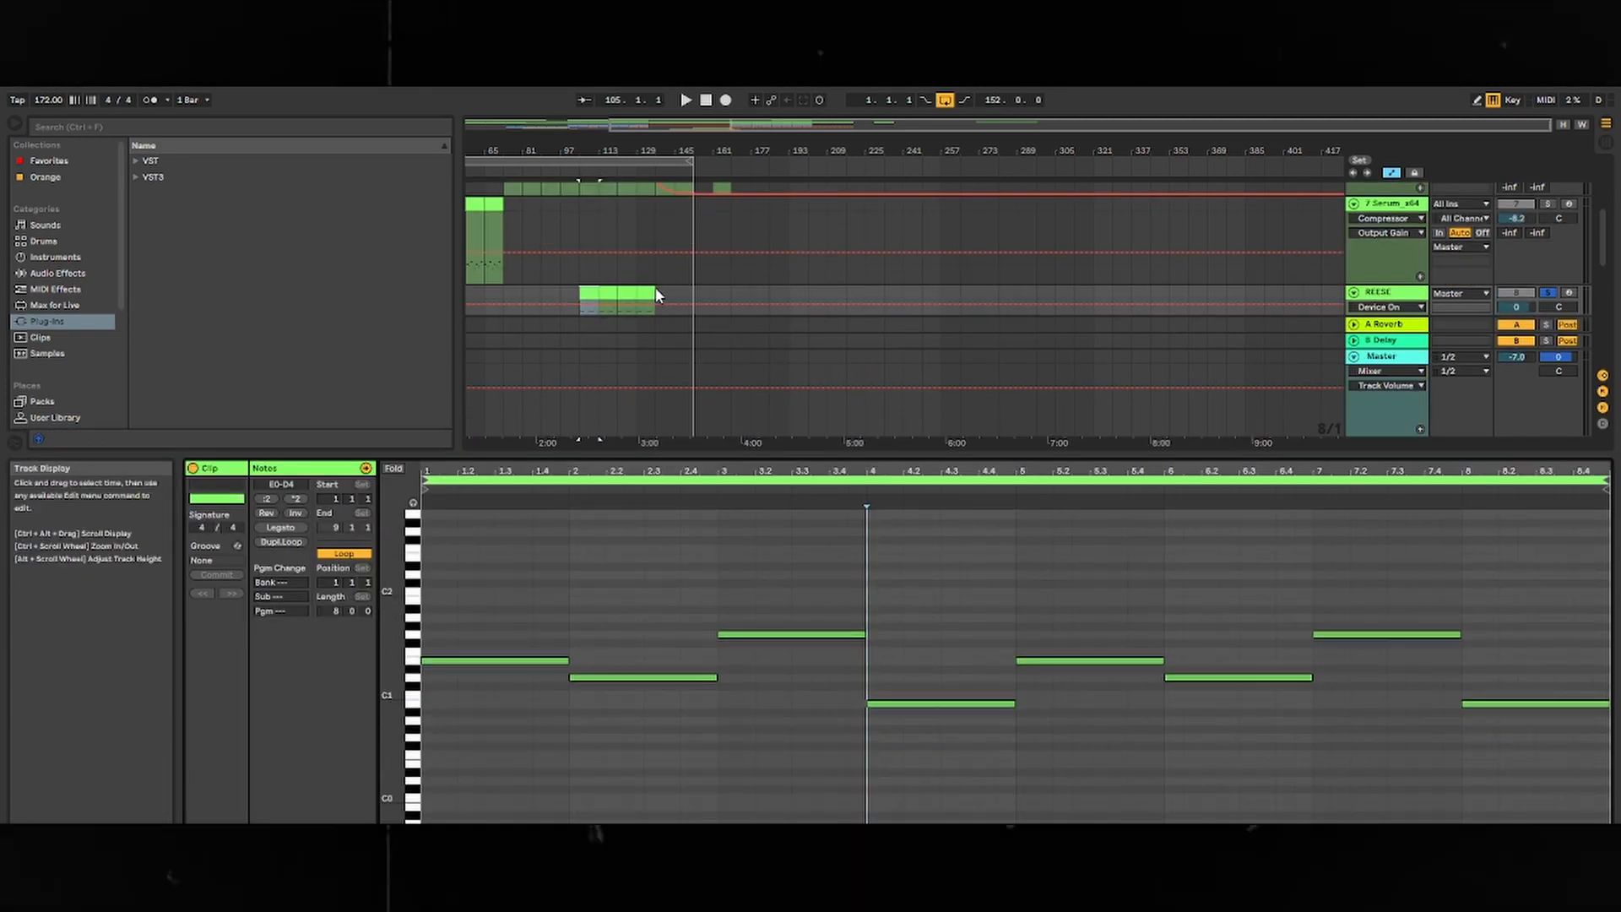
pyautogui.press('space')
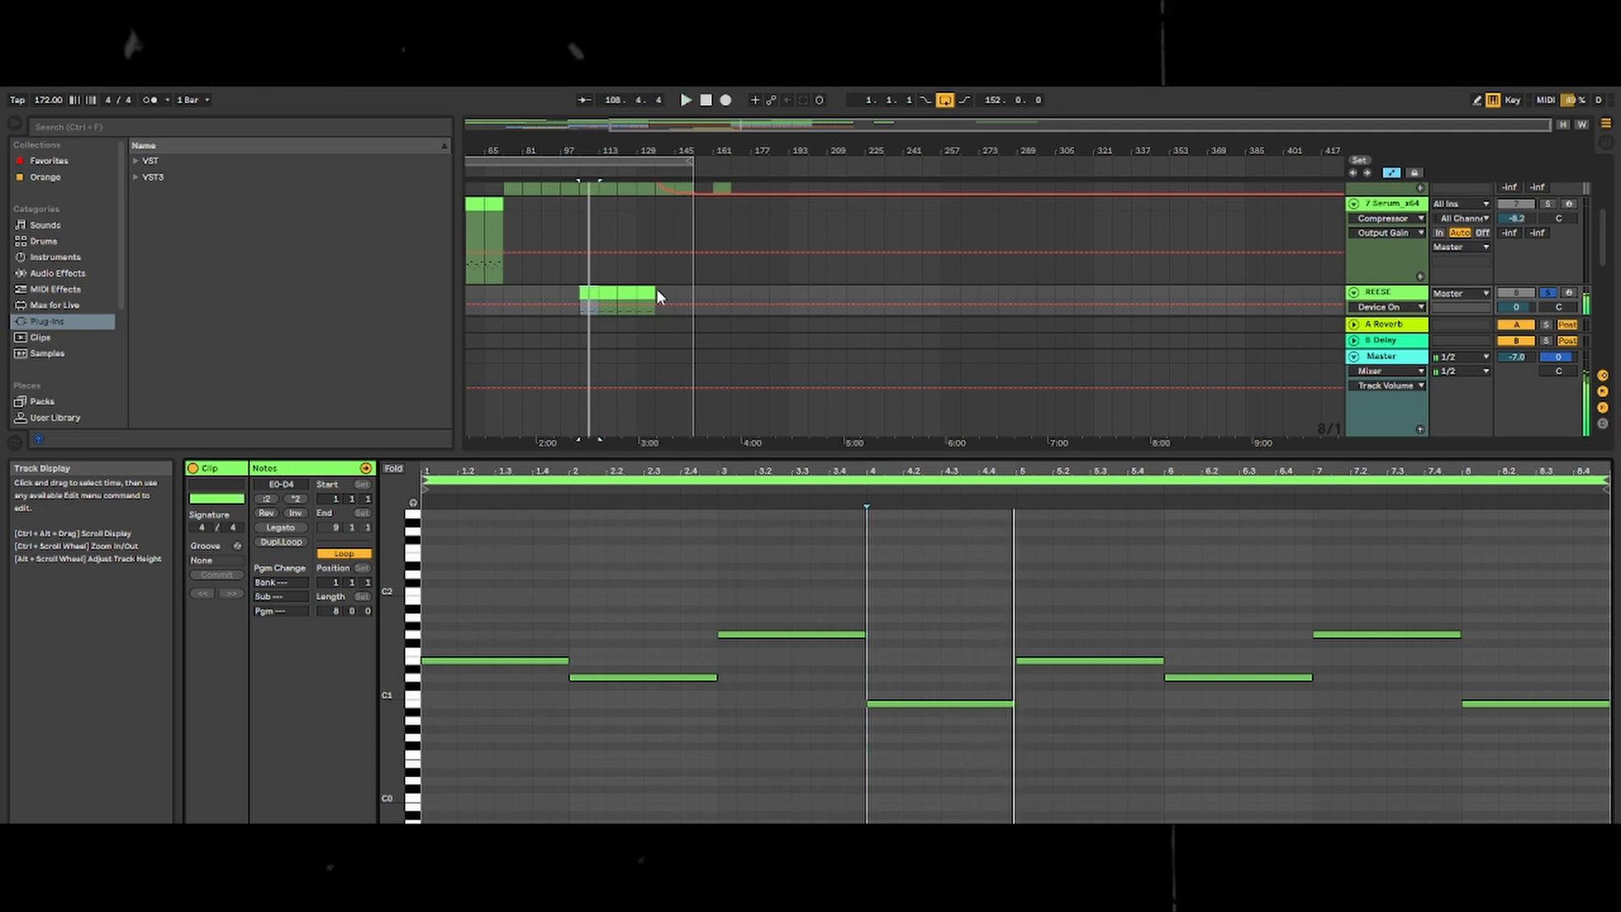
pyautogui.press('space')
# - Open the REESE track's Serum and examine the sub and both oscillators of the RaveCalm preset
pyautogui.click(1519, 882)
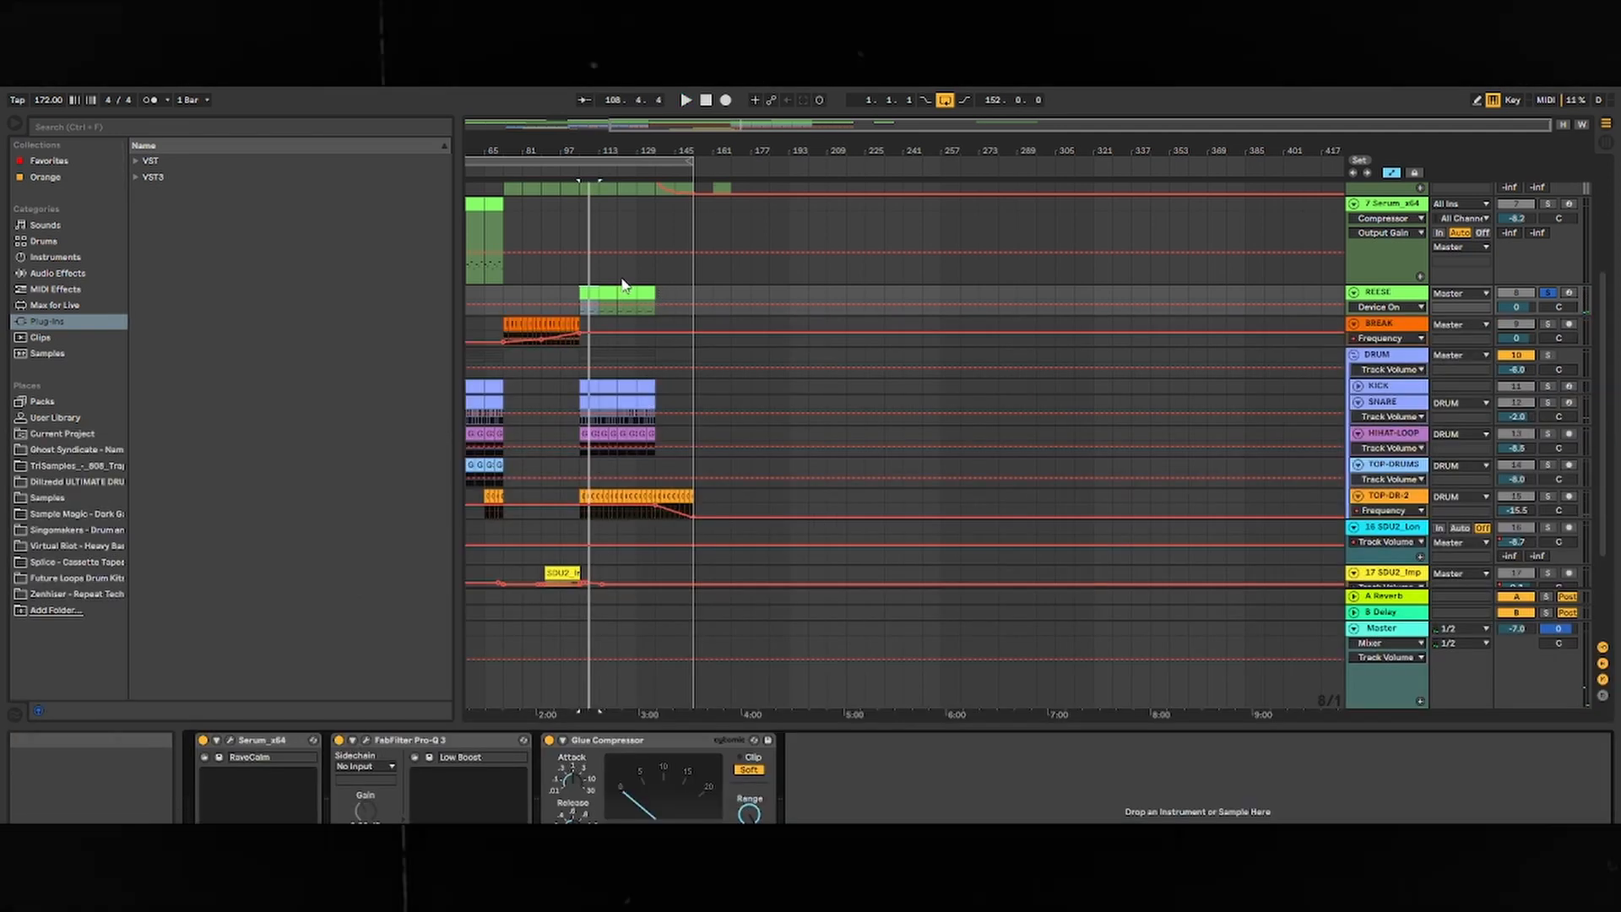
pyautogui.scroll(4, 623, 285)
pyautogui.scroll(-3, 701, 463)
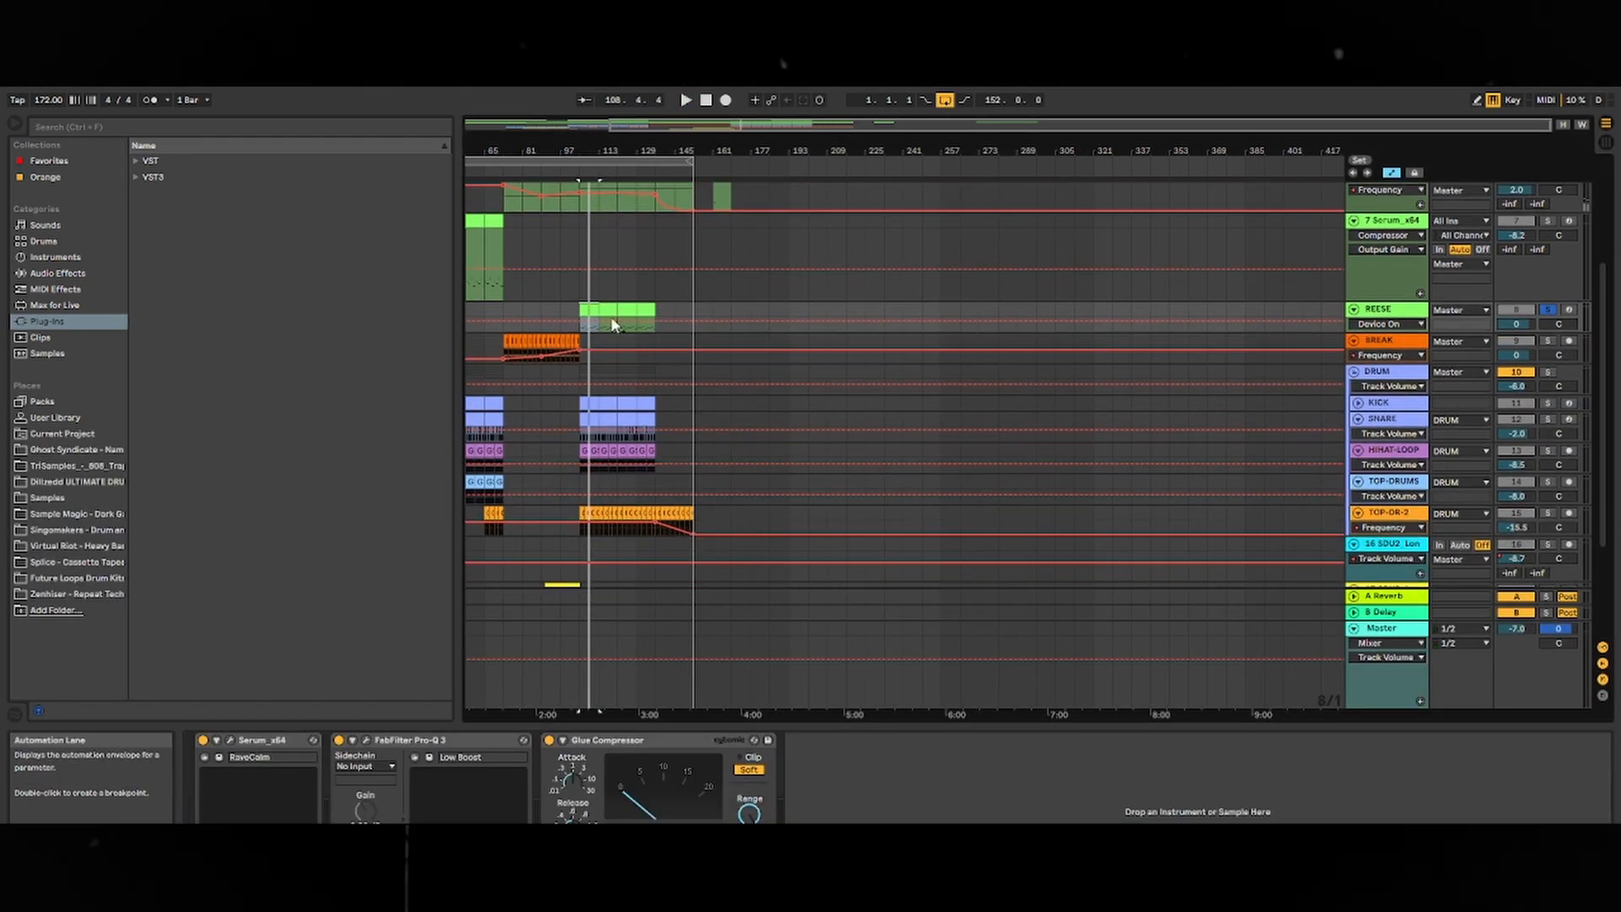
pyautogui.click(1398, 313)
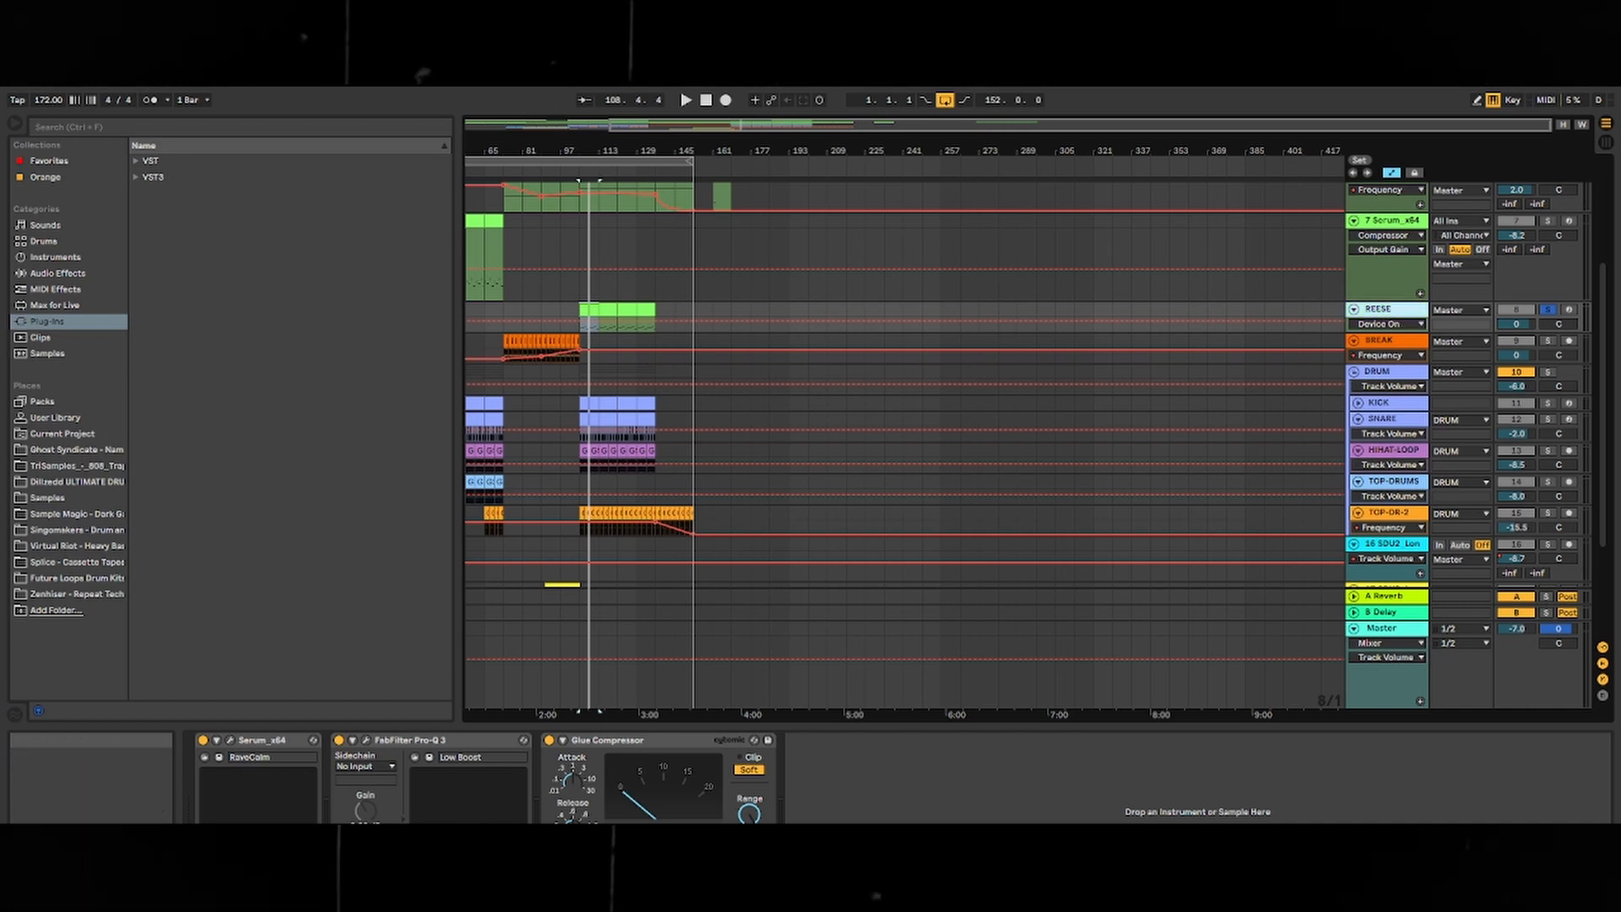
pyautogui.click(229, 740)
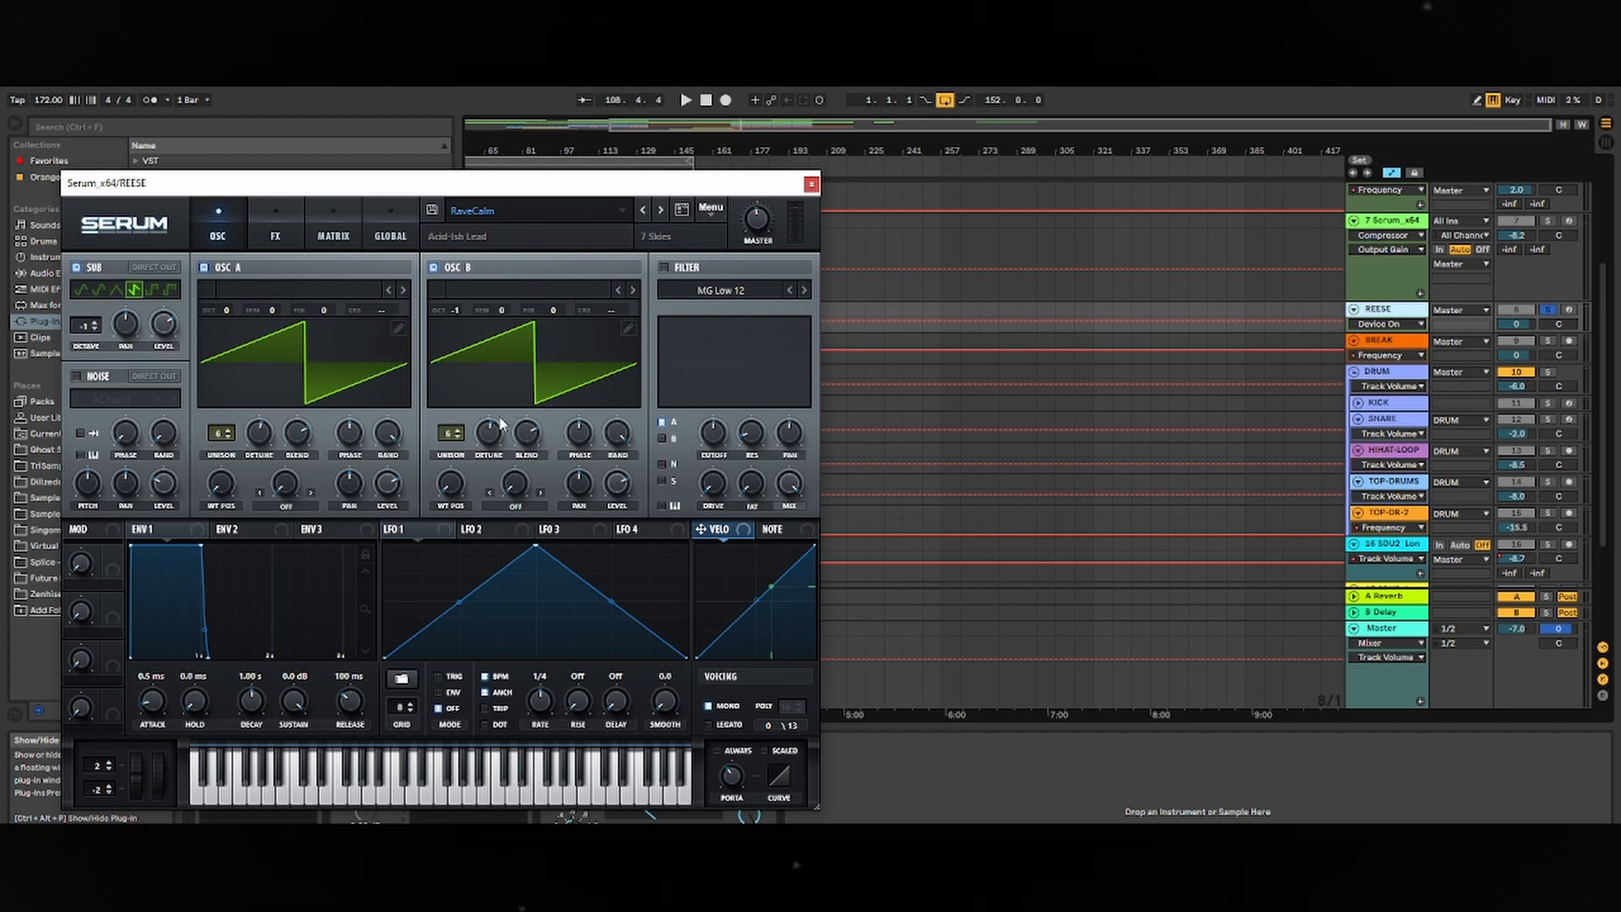
pyautogui.click(75, 268)
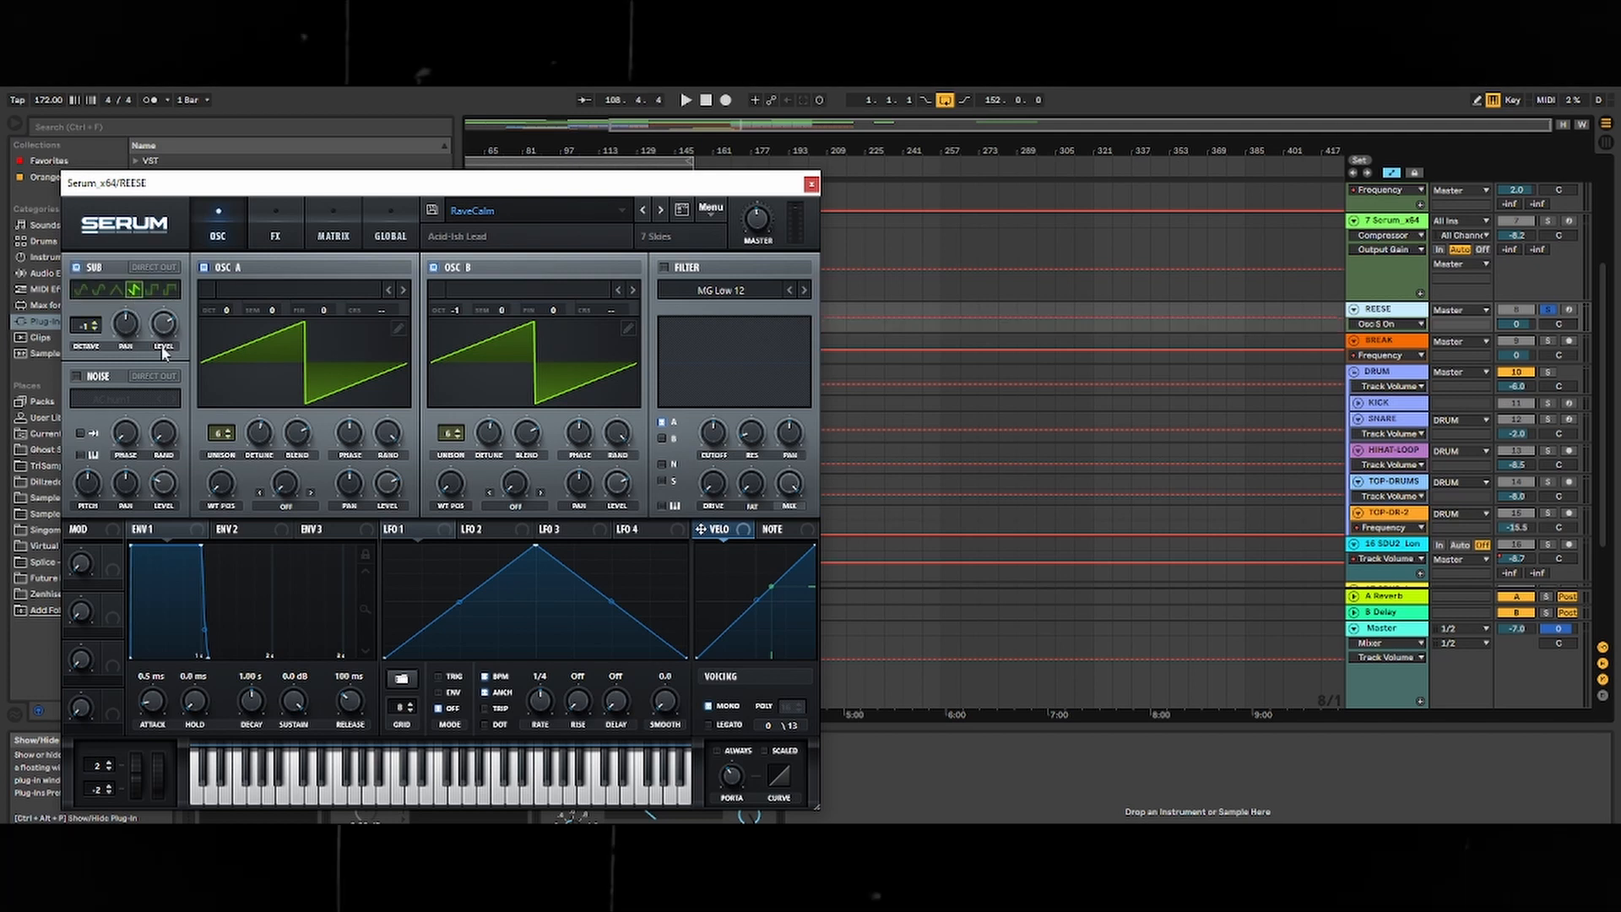
# - View the REESE Serum's effects and examine the Low Boost curve in the track's FabFilter Pro-Q 3
pyautogui.click(262, 221)
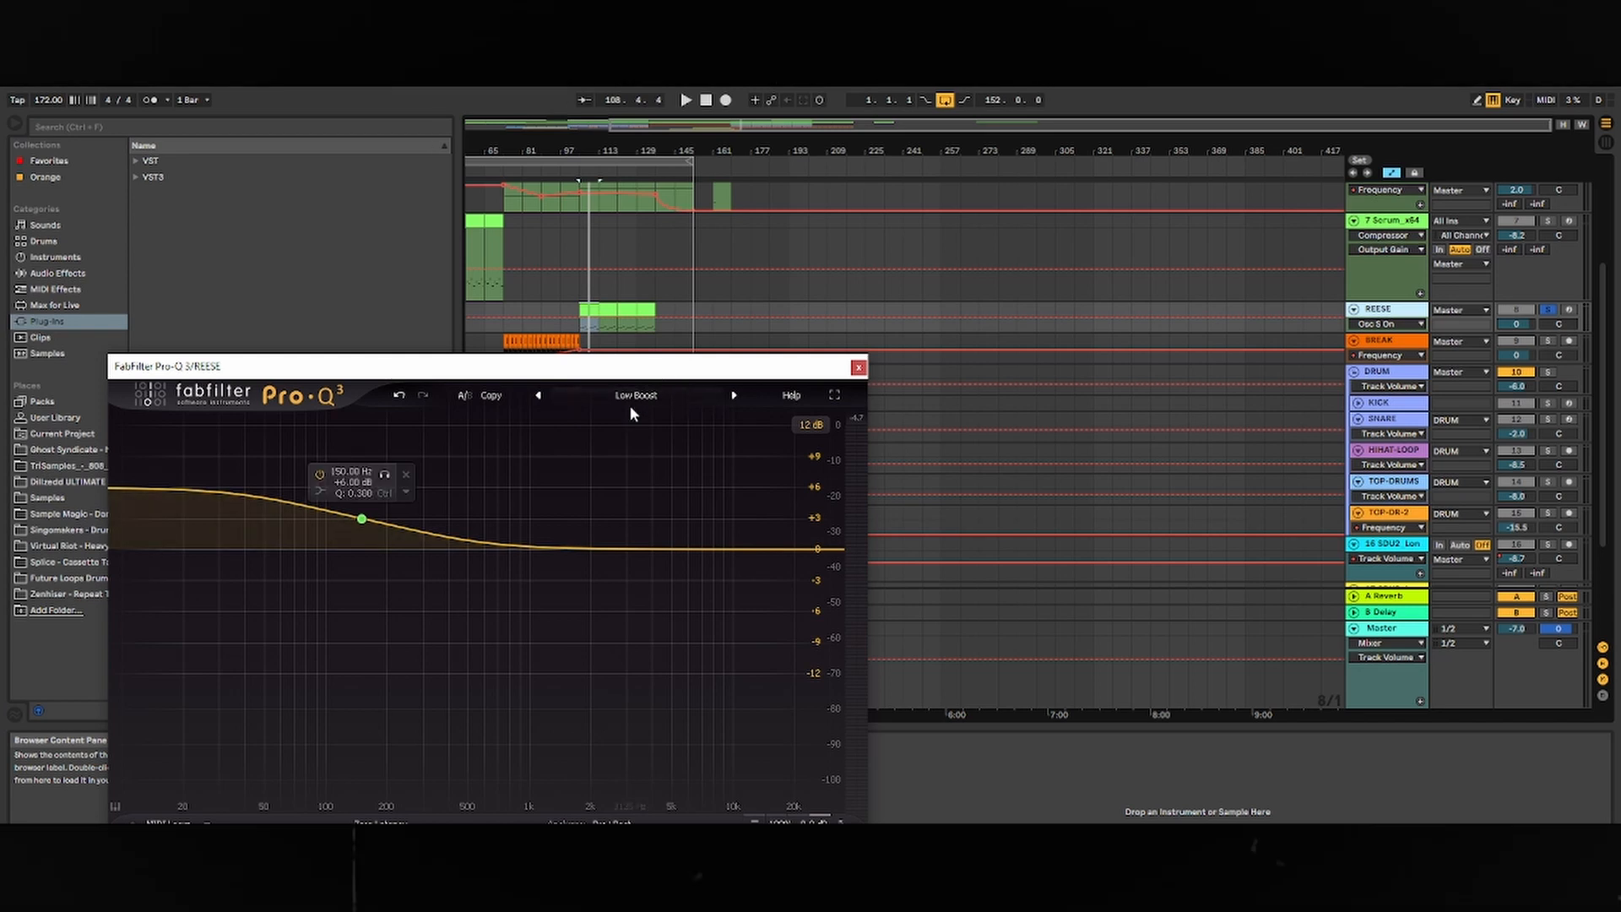
pyautogui.click(859, 369)
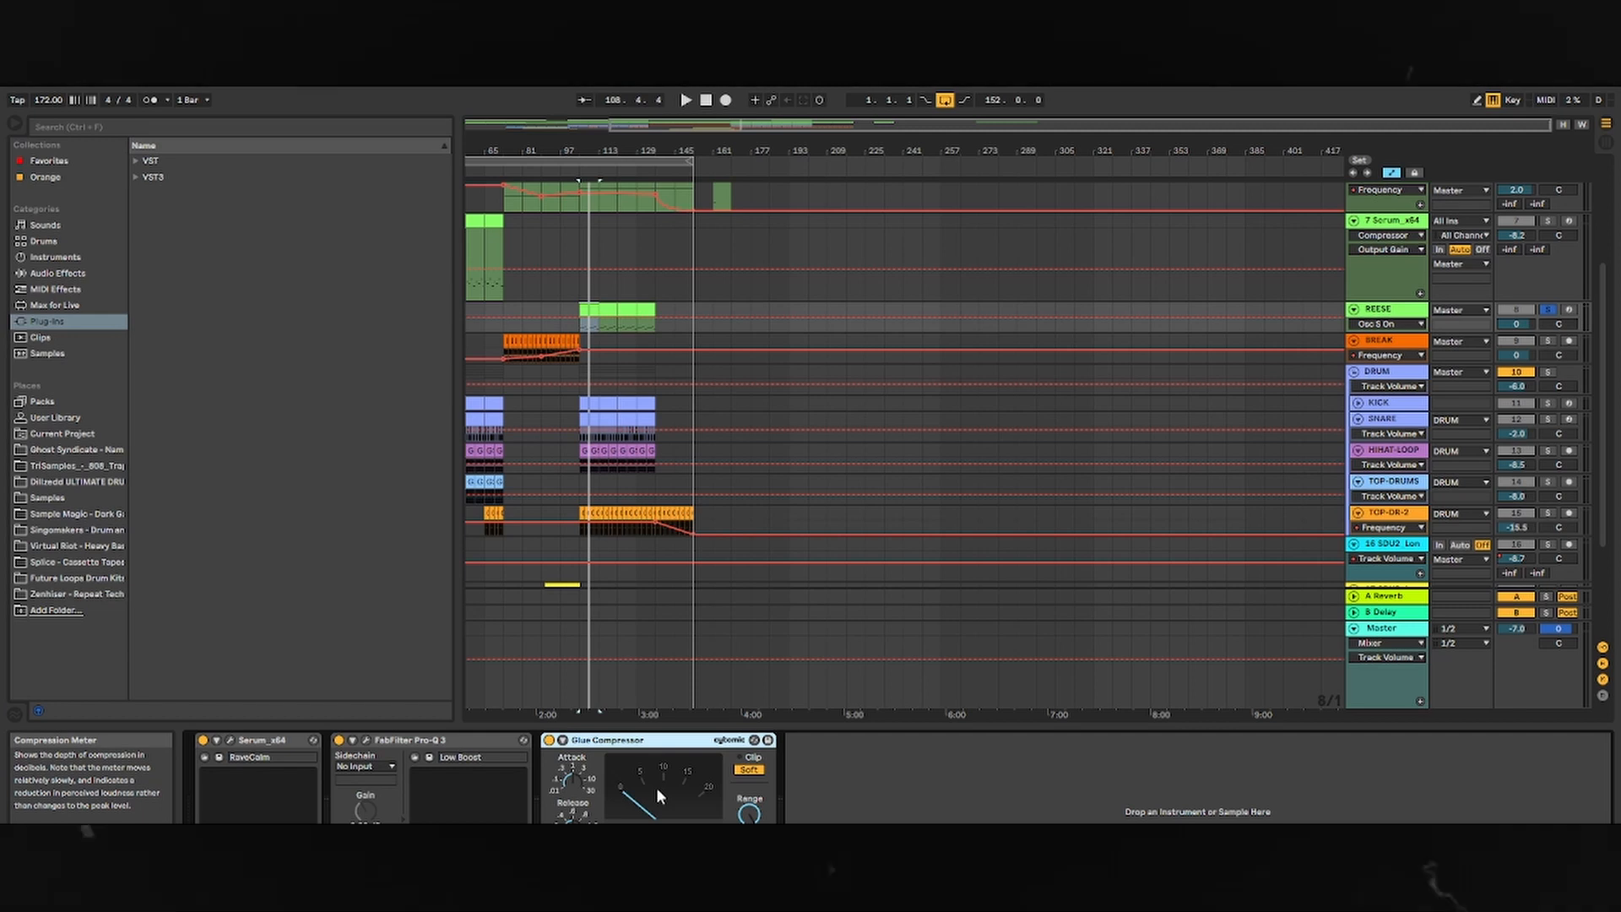
# - Play the REESE bass with its Glue Compressor bypassed, and play it again with the compressor enabled
pyautogui.click(548, 741)
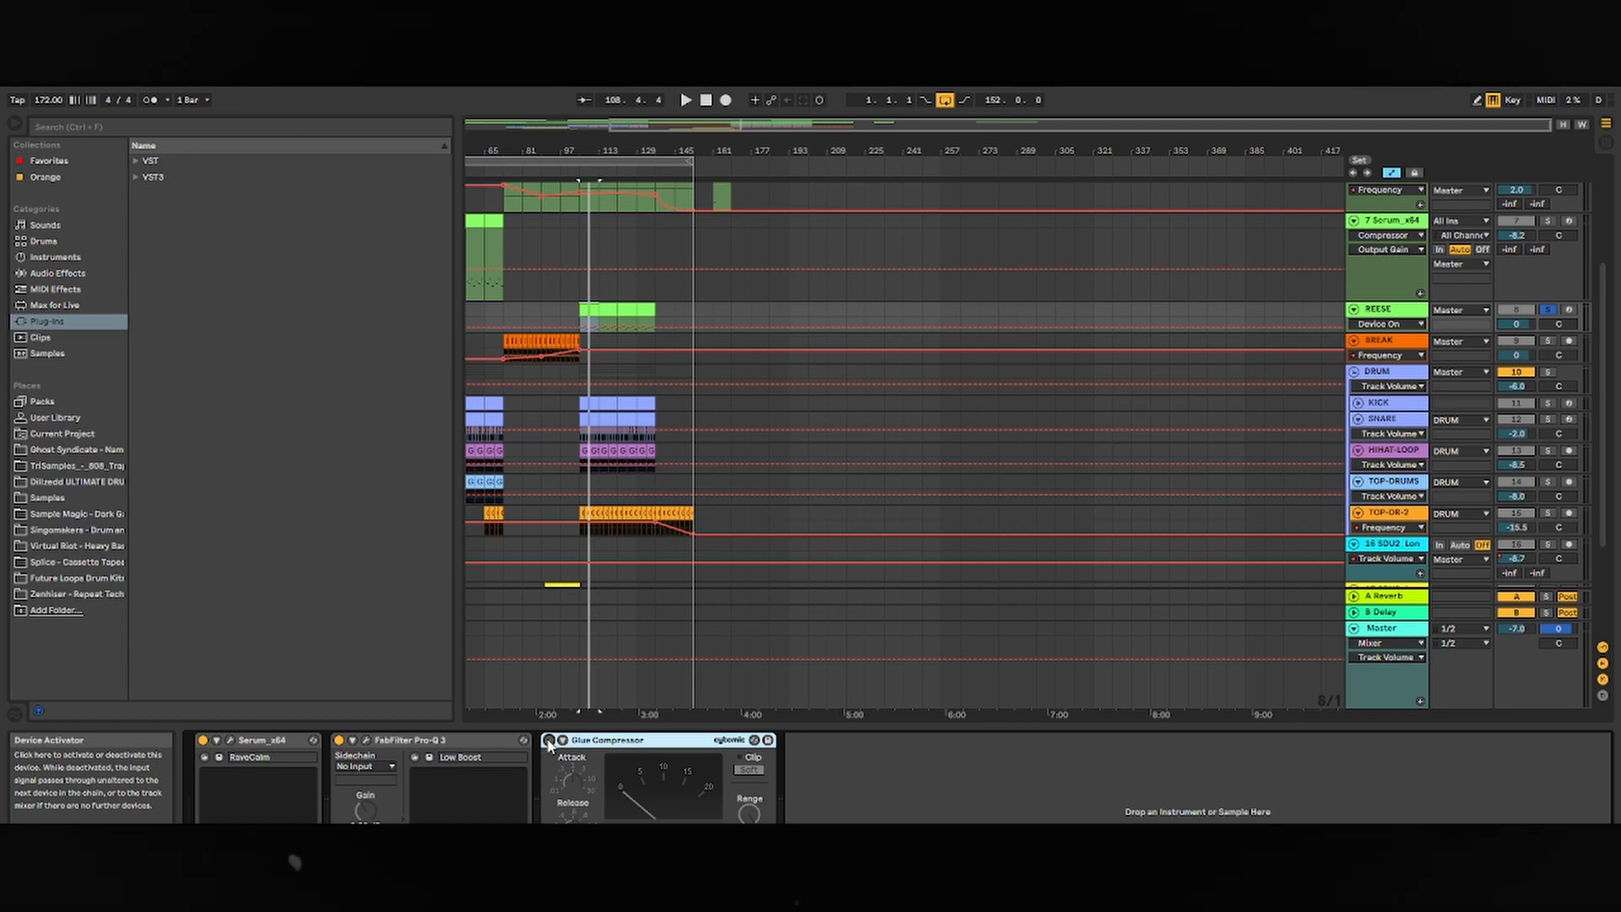
pyautogui.press('space')
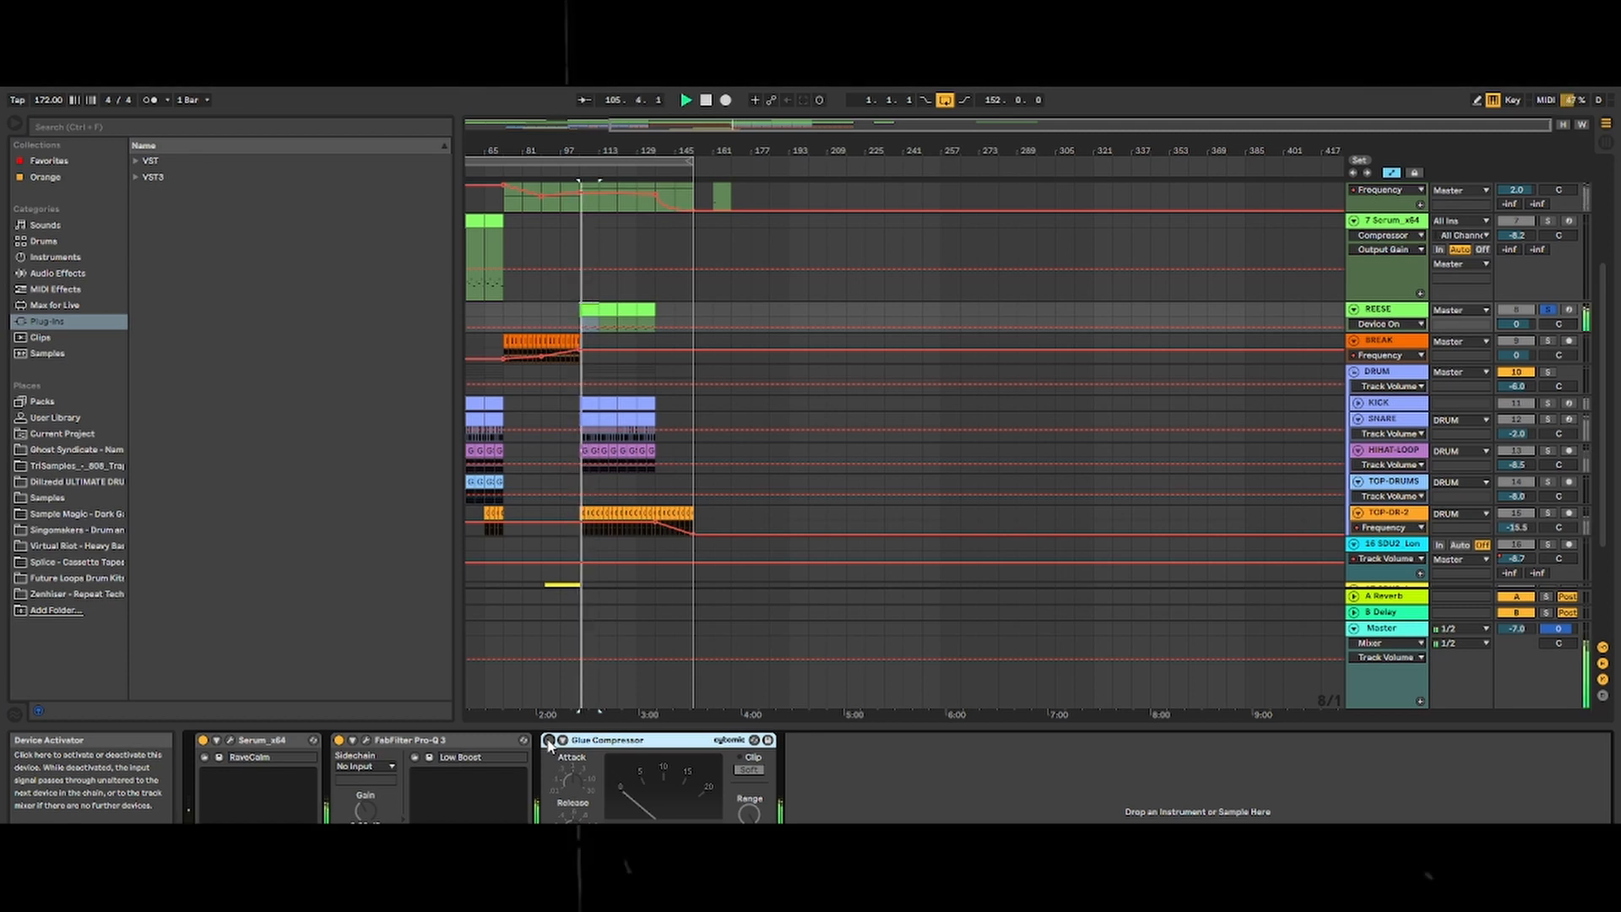
pyautogui.press('space')
pyautogui.click(548, 741)
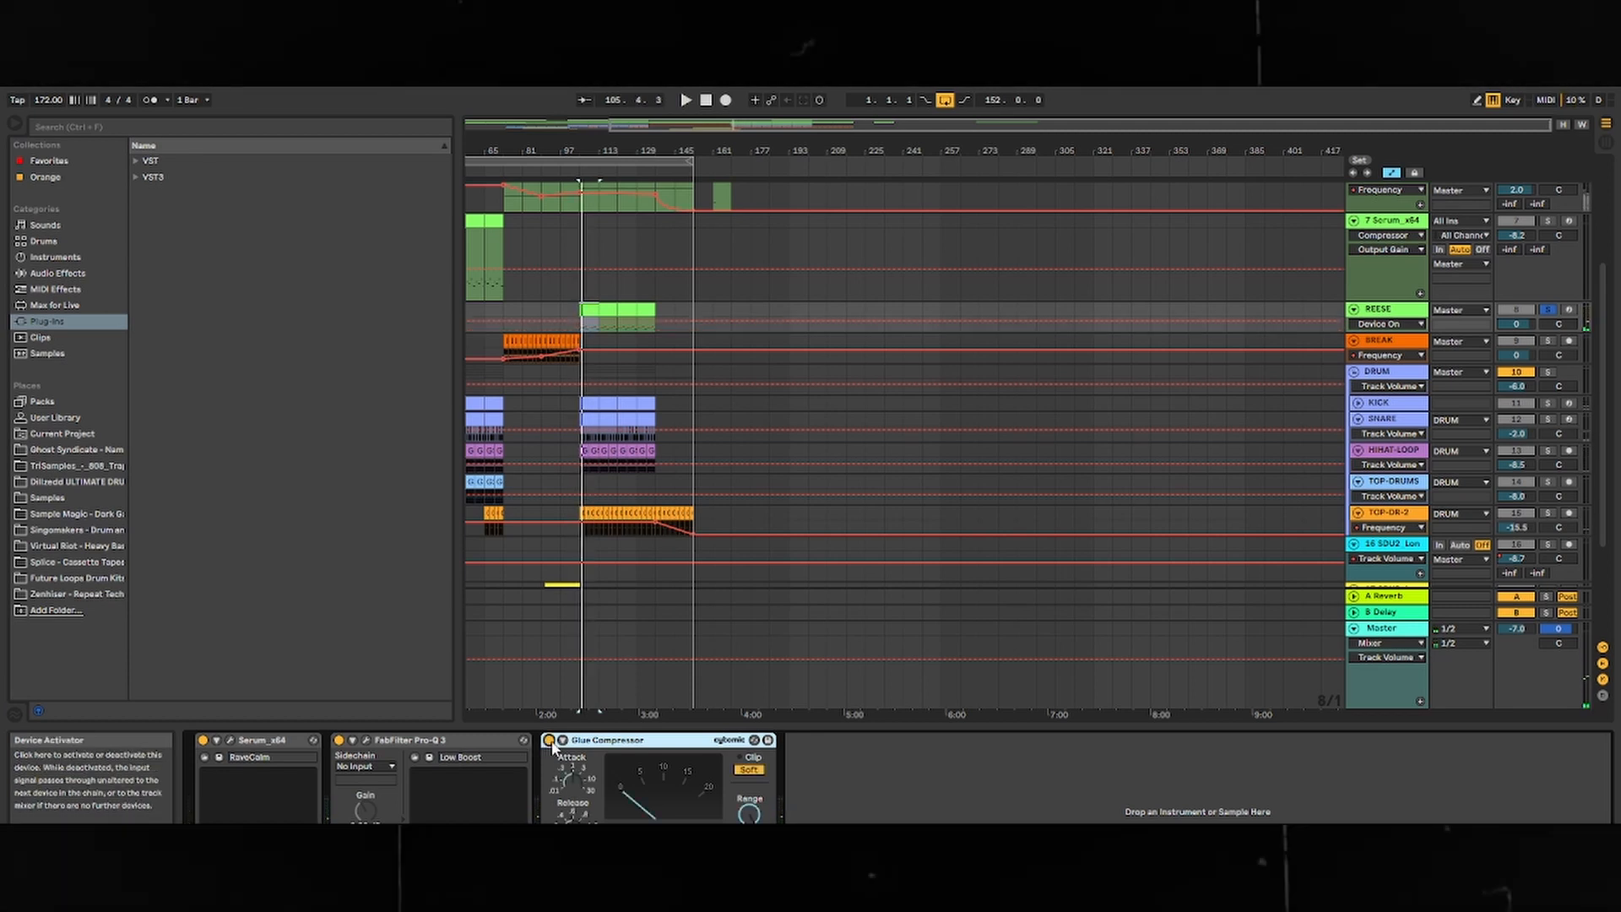
pyautogui.press('space')
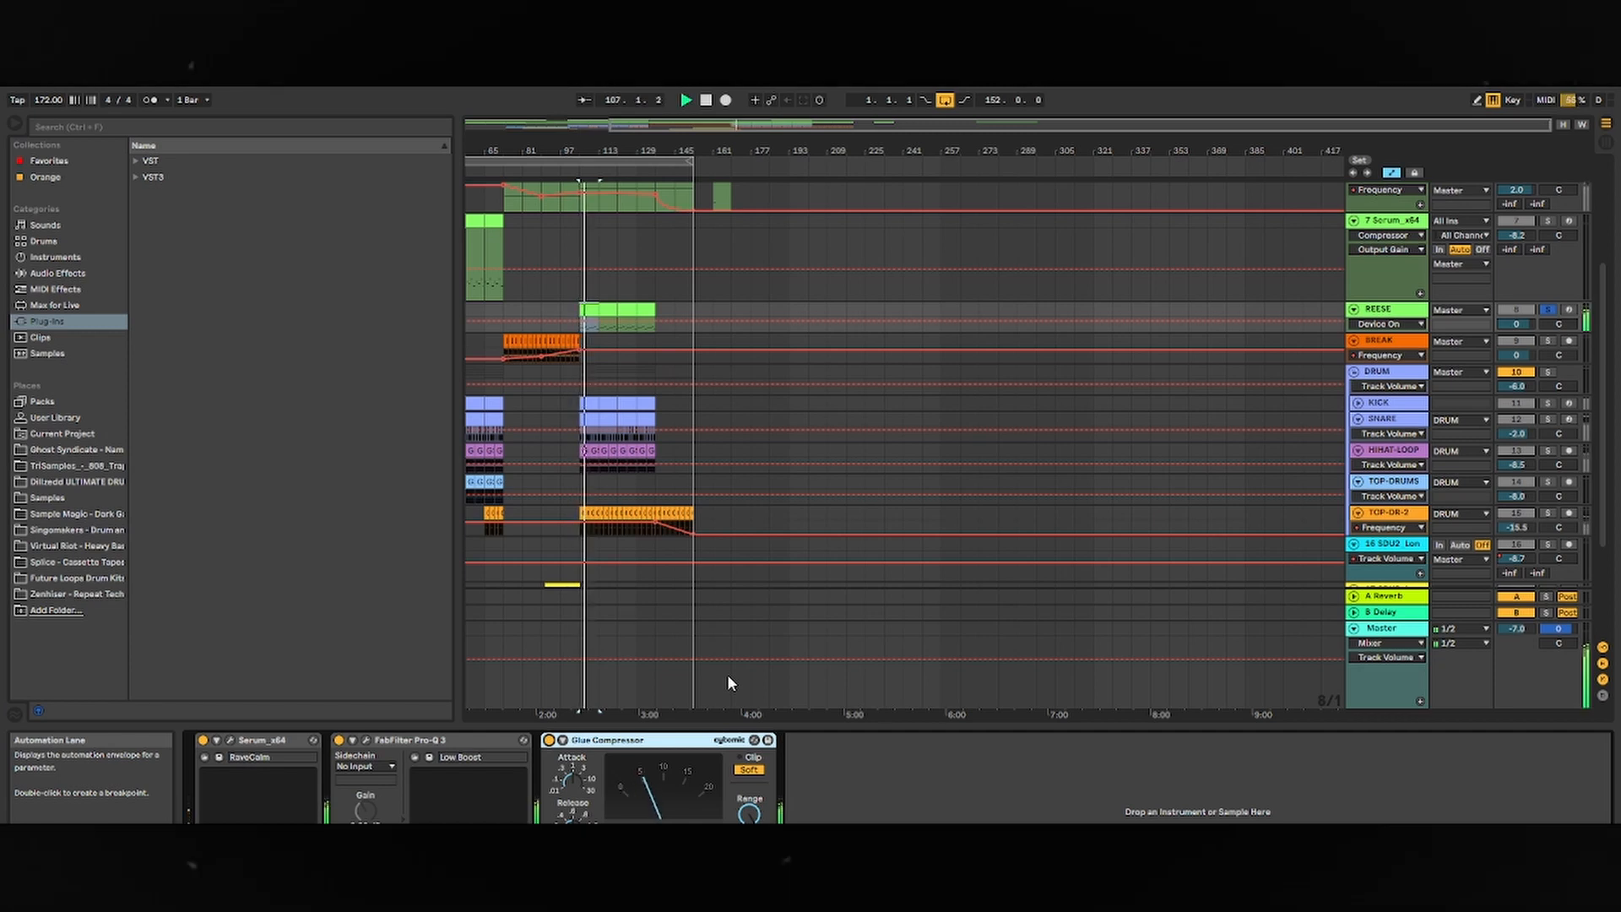
pyautogui.press('space')
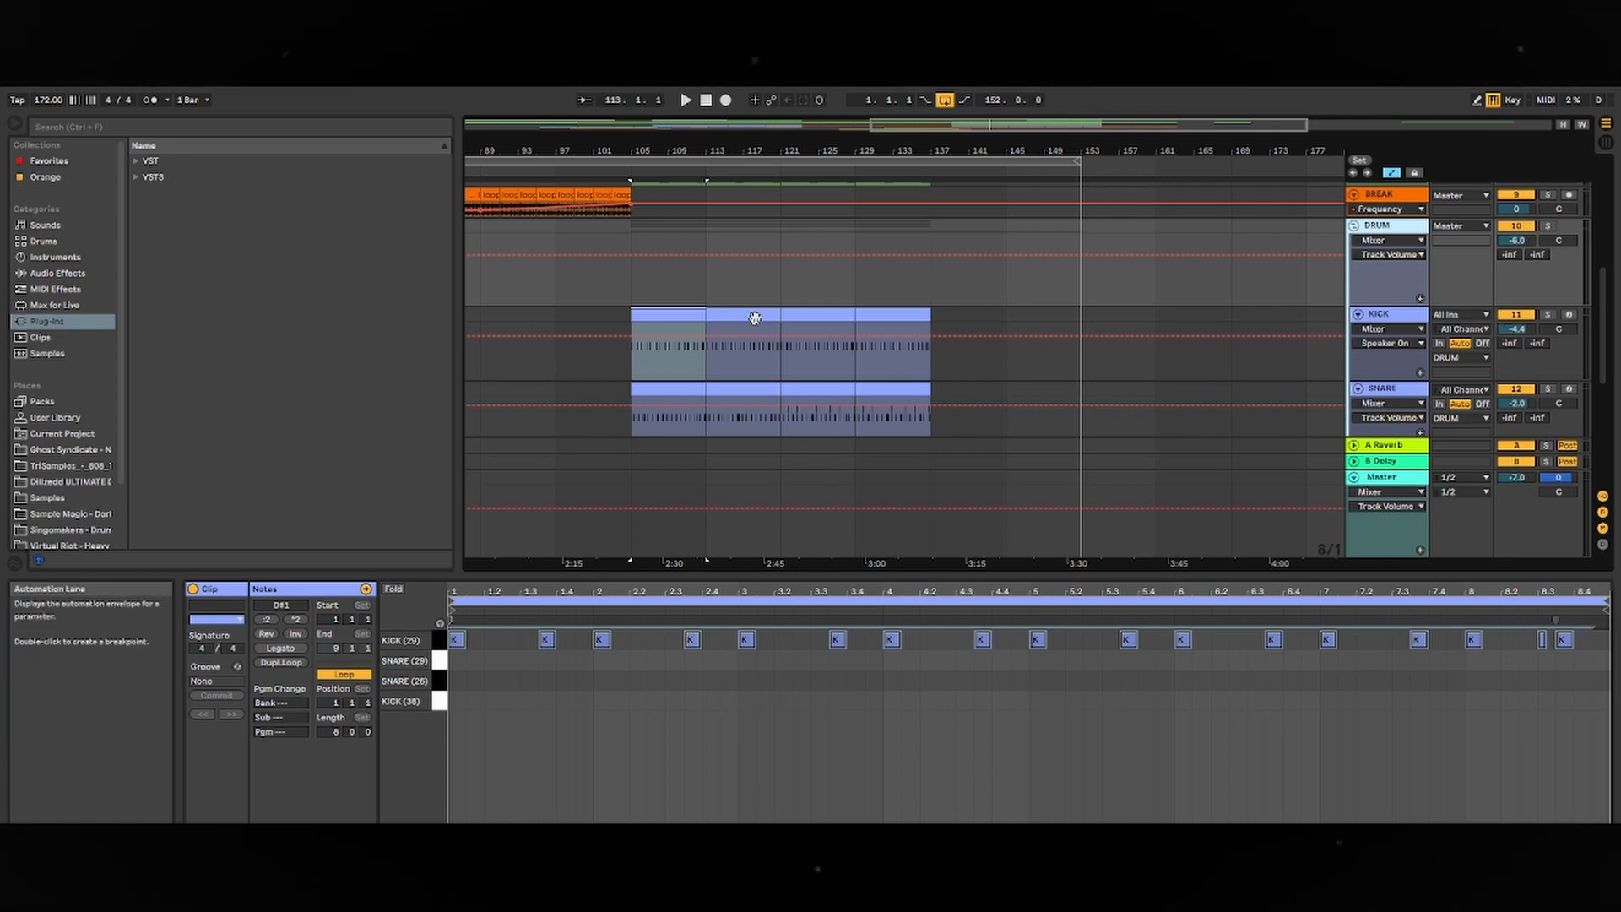
# - Play the KICK clip with the DRUM group soloed, and select the short extra snare hits in the SNARE clip at bar 105
pyautogui.press('space')
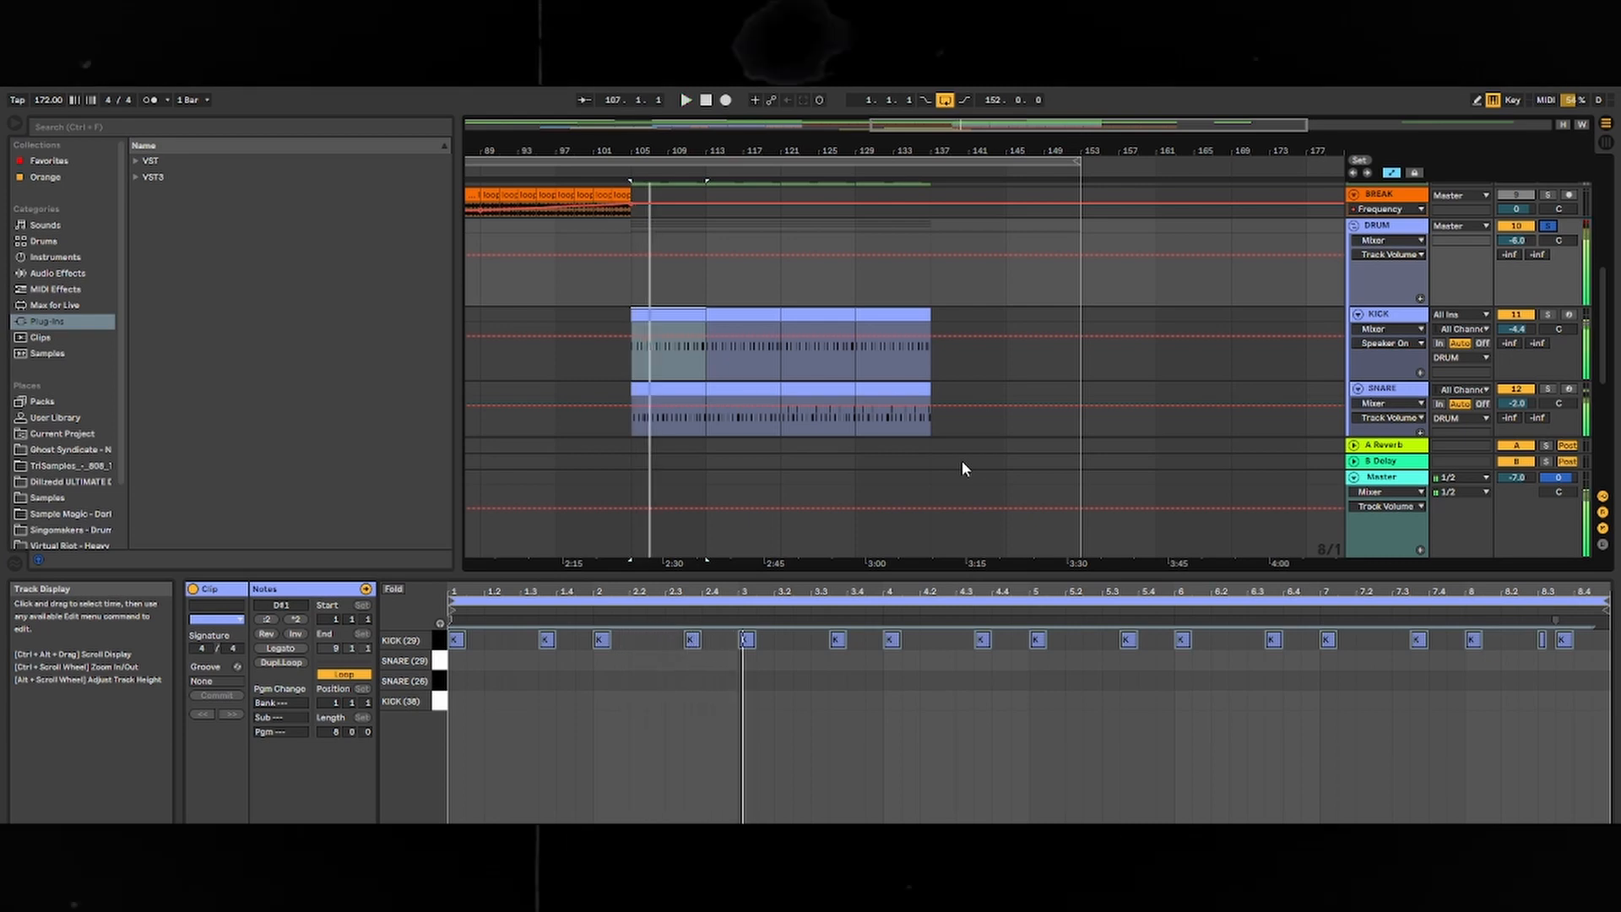
pyautogui.click(663, 385)
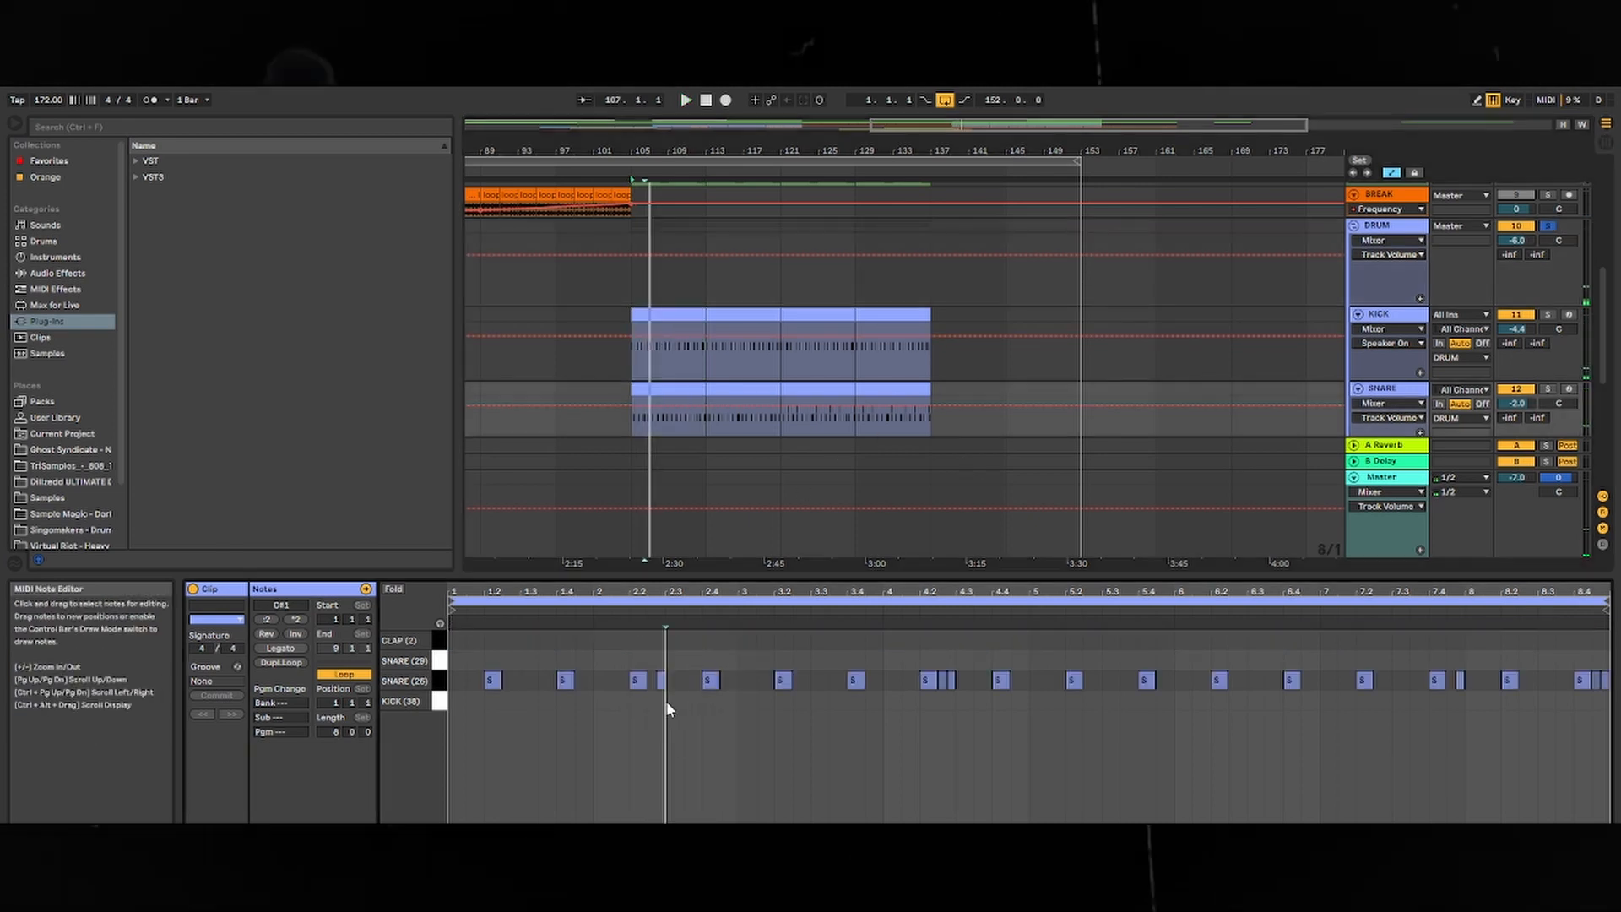
pyautogui.click(940, 694)
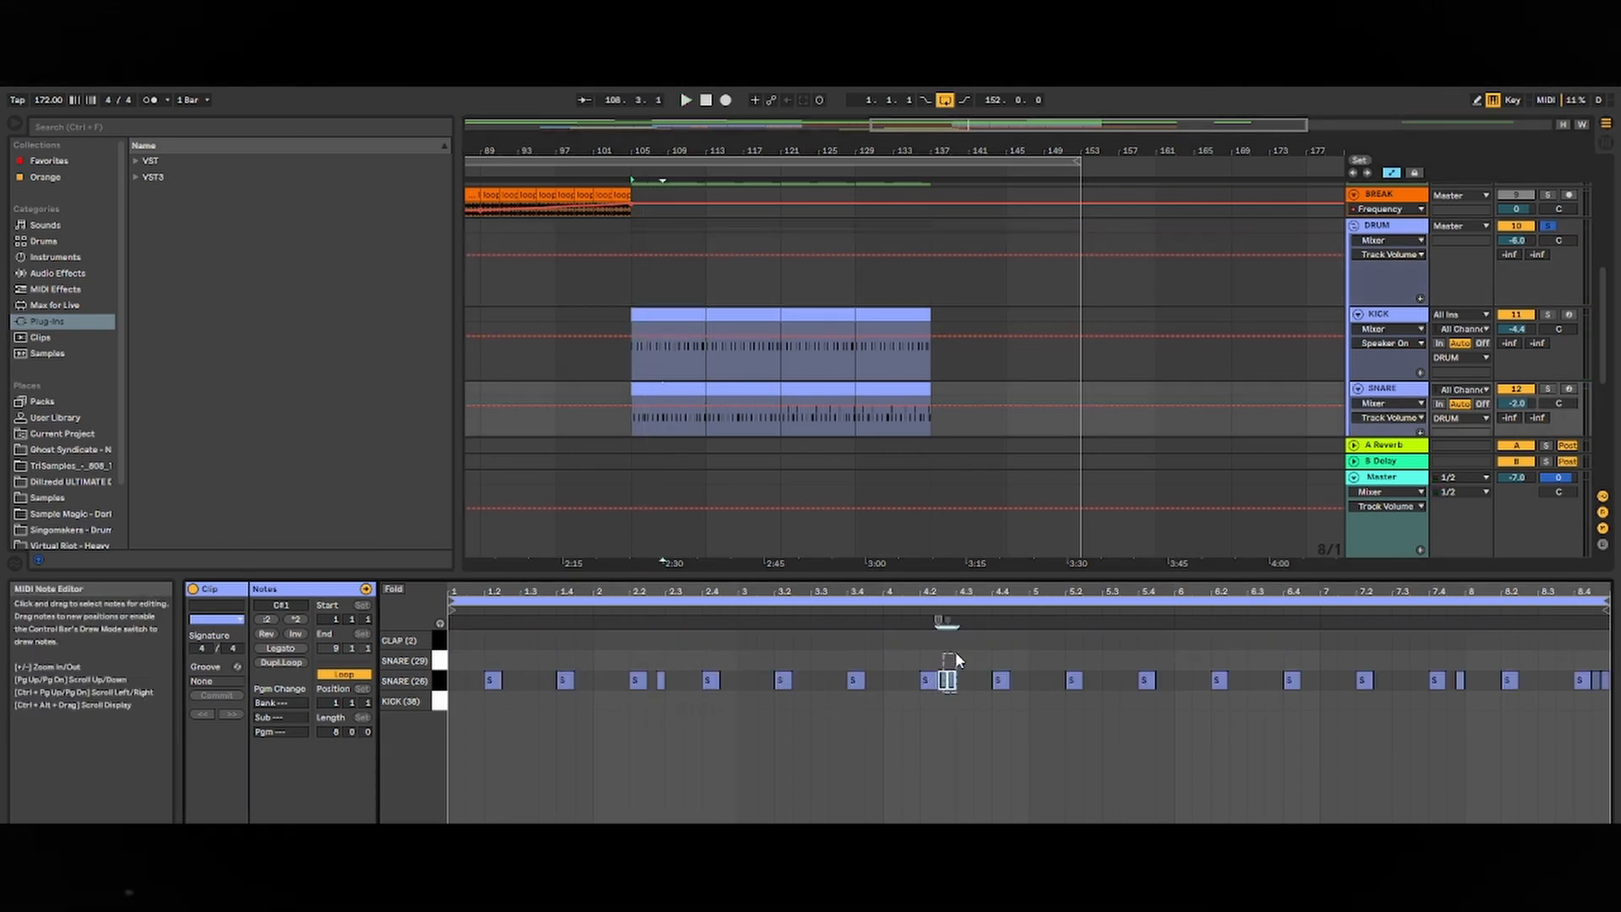
pyautogui.moveTo(955, 656)
pyautogui.mouseDown()
pyautogui.moveTo(959, 738)
pyautogui.moveTo(953, 663)
pyautogui.mouseUp()
pyautogui.moveTo(682, 709); pyautogui.dragTo(661, 634)
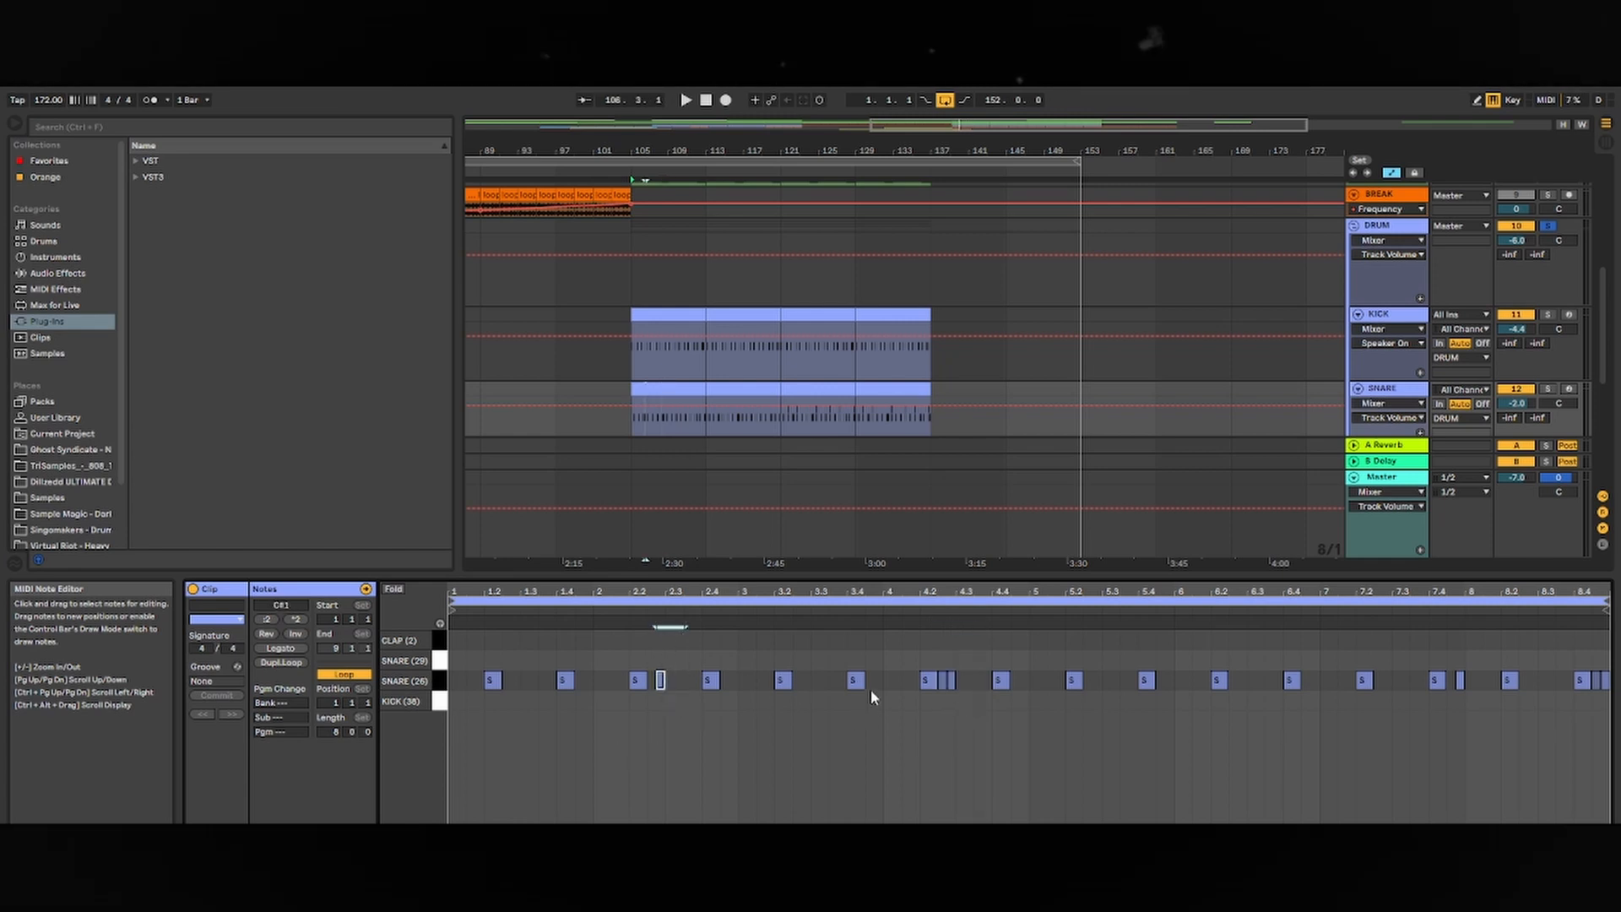
pyautogui.moveTo(971, 712); pyautogui.dragTo(937, 639)
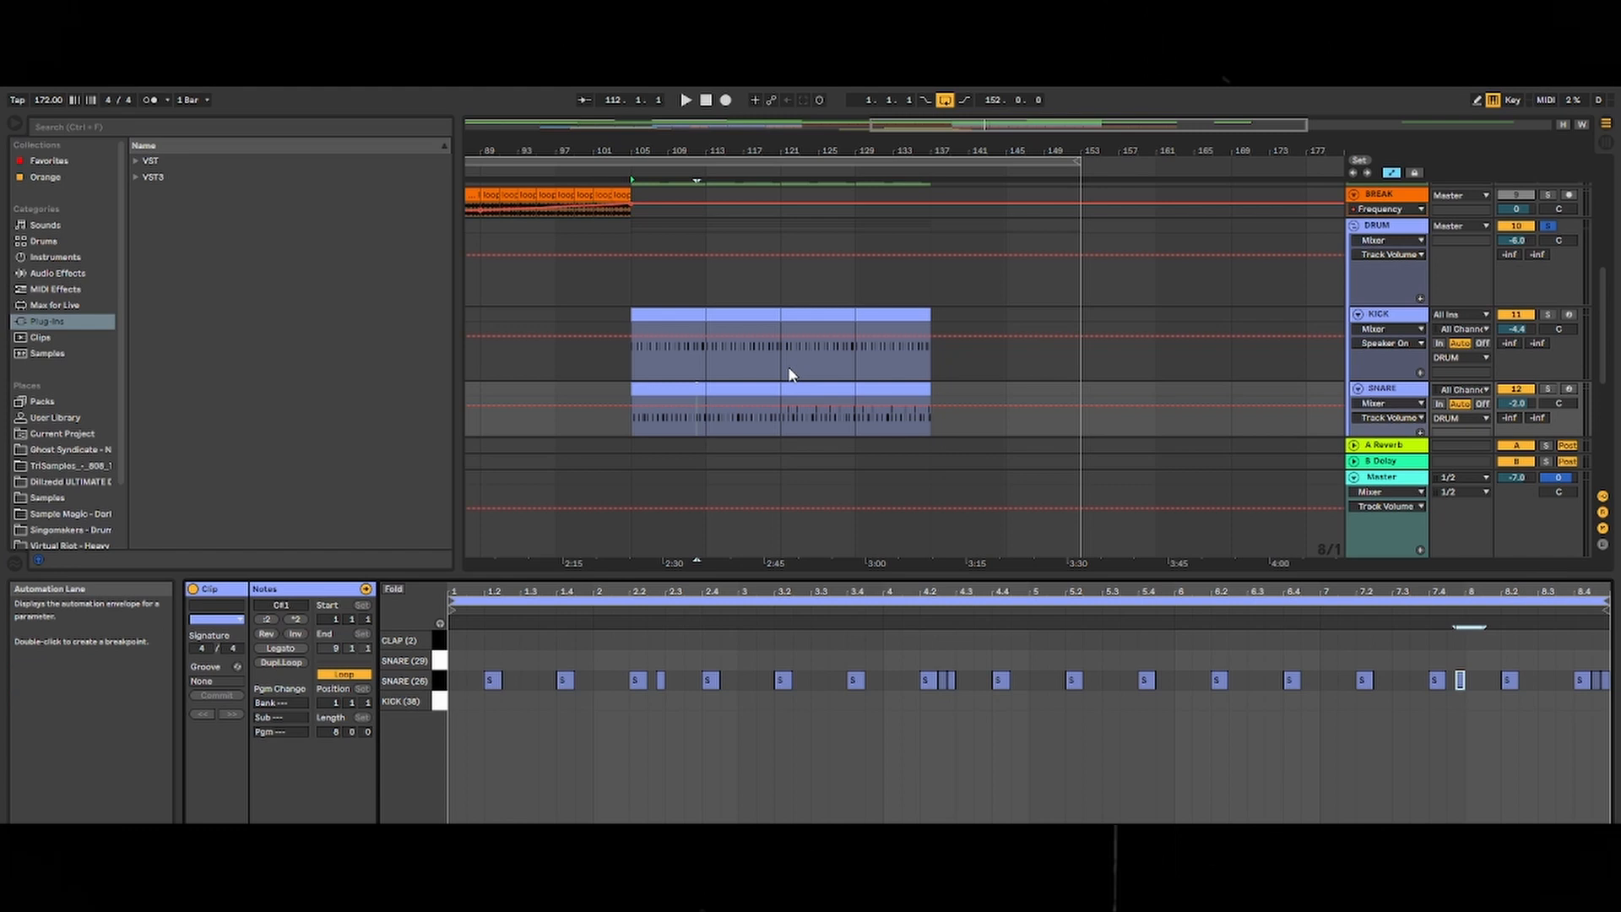
# - Open the SNARE clip at bar 121 and select all its layered SNARE (29) hits
pyautogui.click(814, 390)
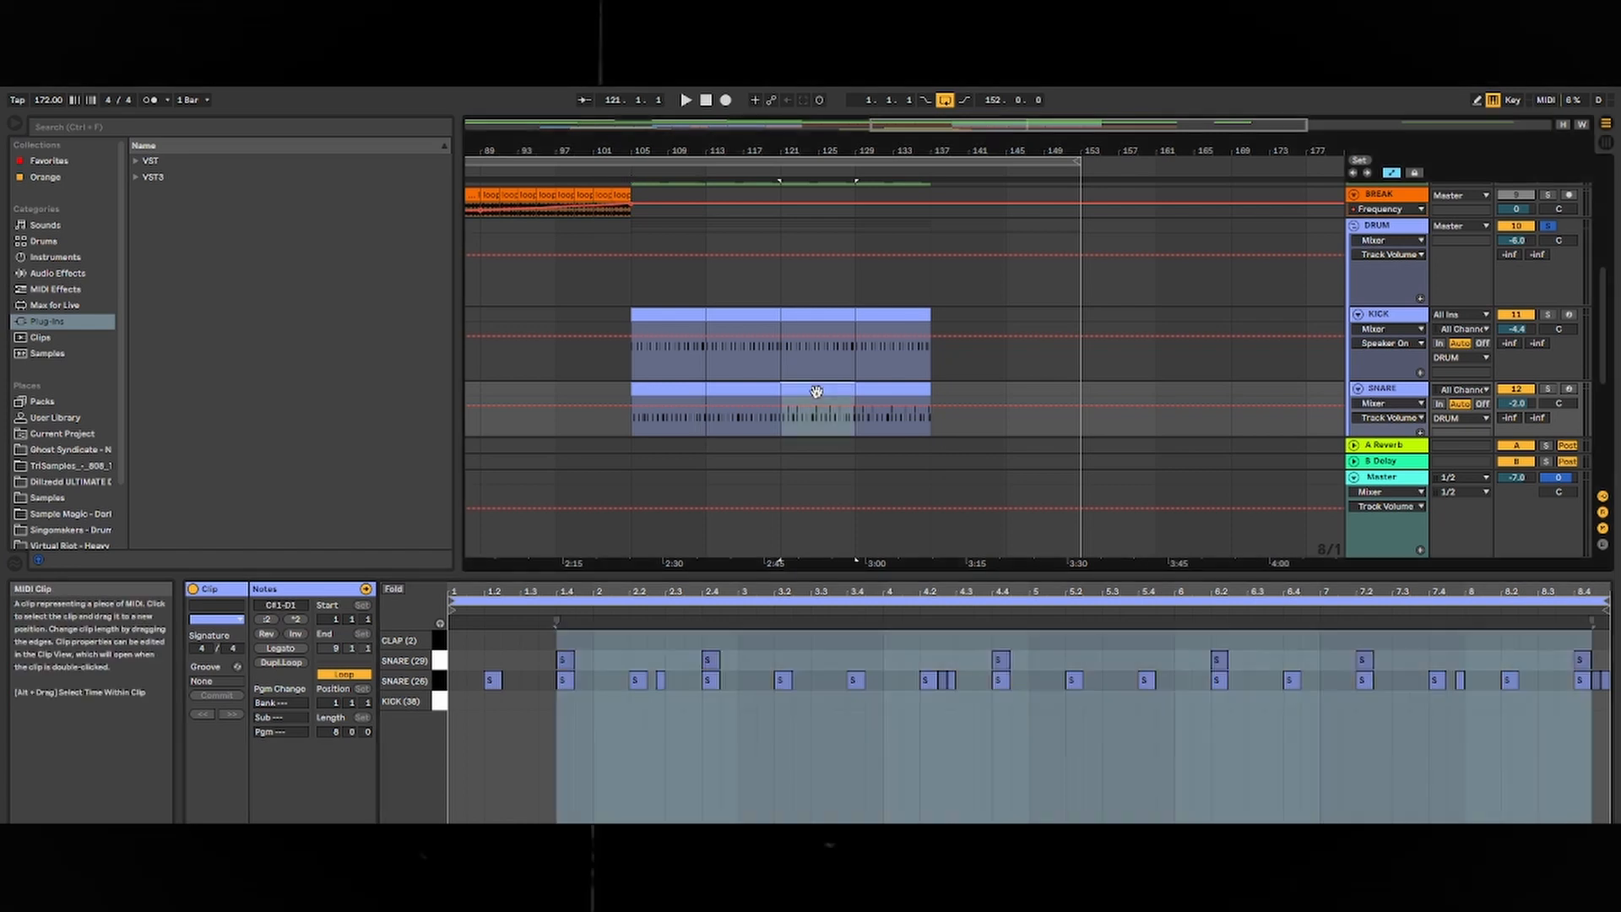
pyautogui.moveTo(468, 641); pyautogui.dragTo(1601, 673)
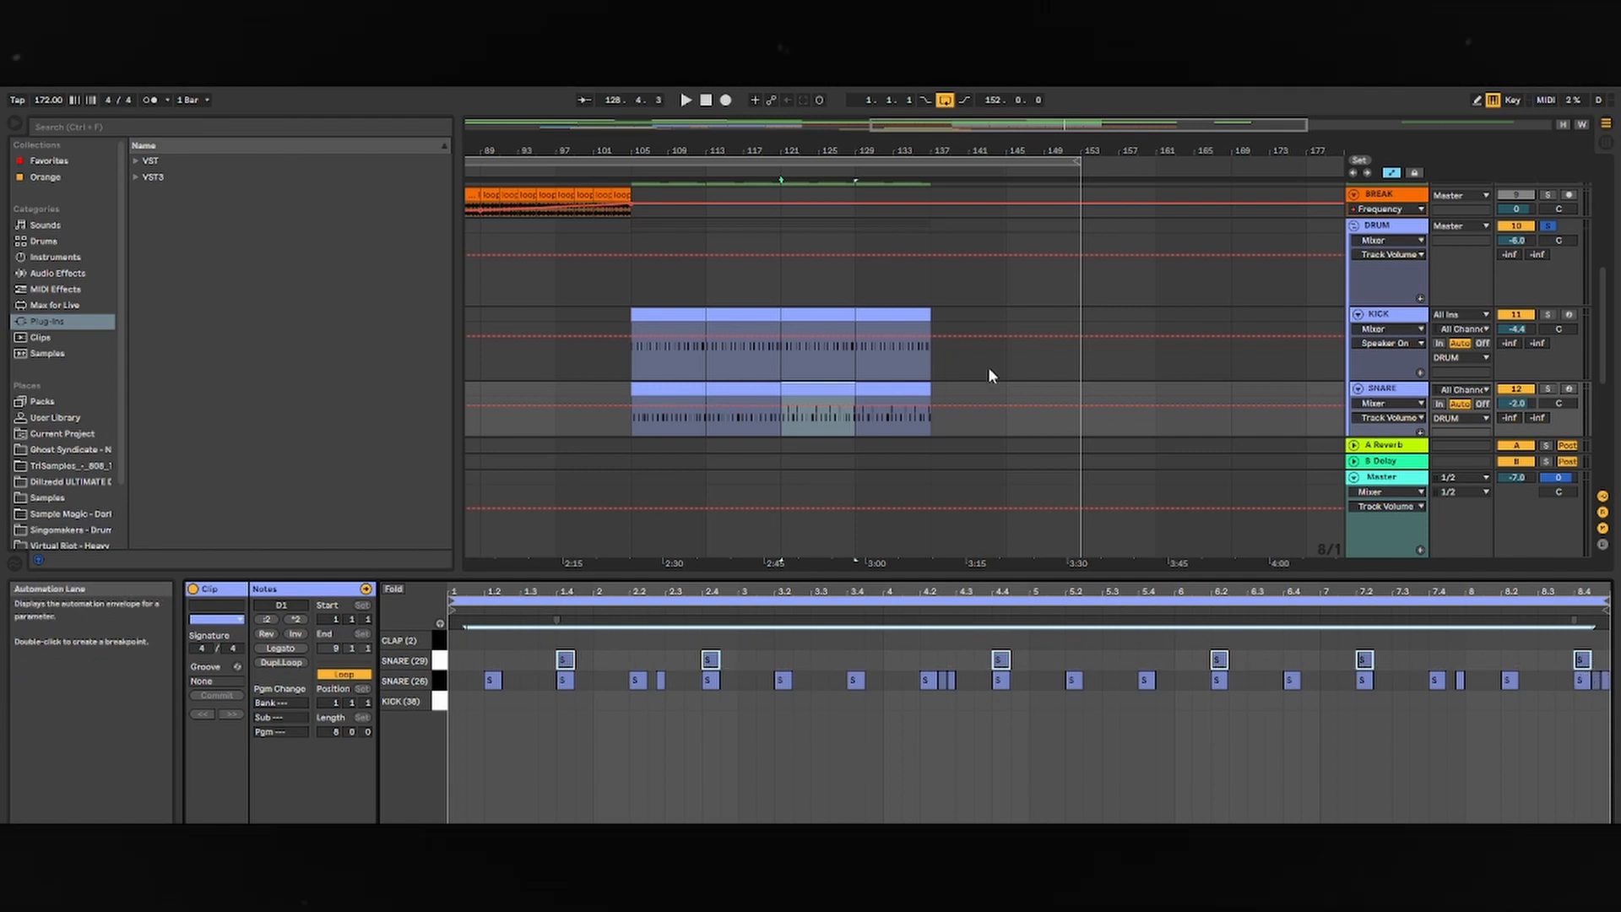
# - Play the HIHAT-LOOP and TOP-DR-2 loops from bar 121 on their own, and solo the whole DRUM group
pyautogui.press('space')
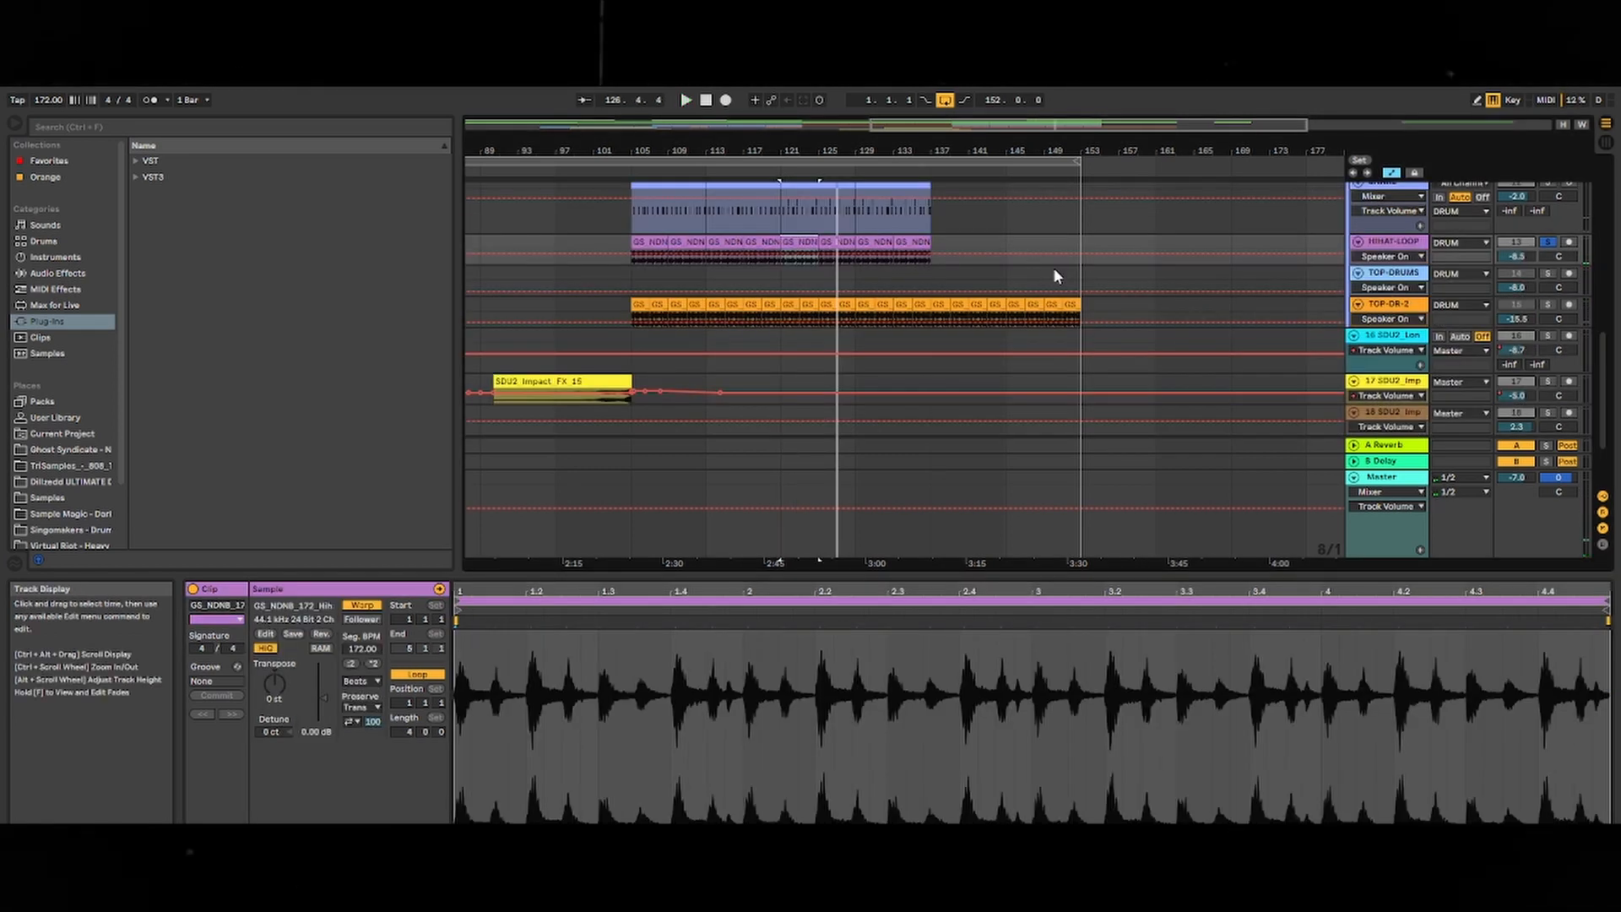
pyautogui.press('space')
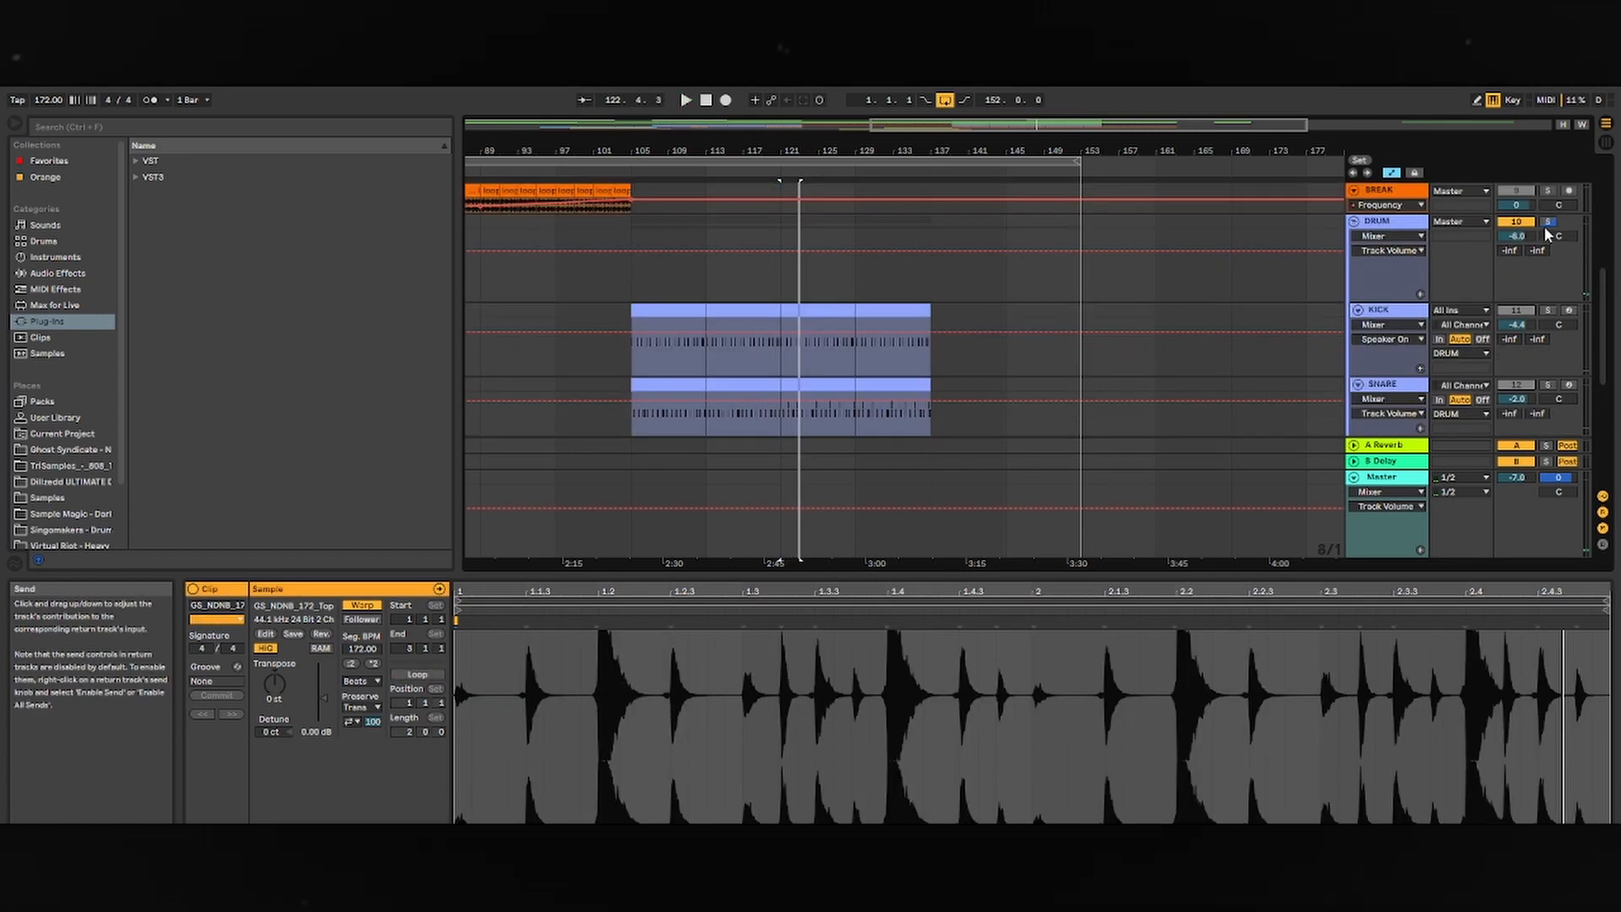
pyautogui.click(1550, 223)
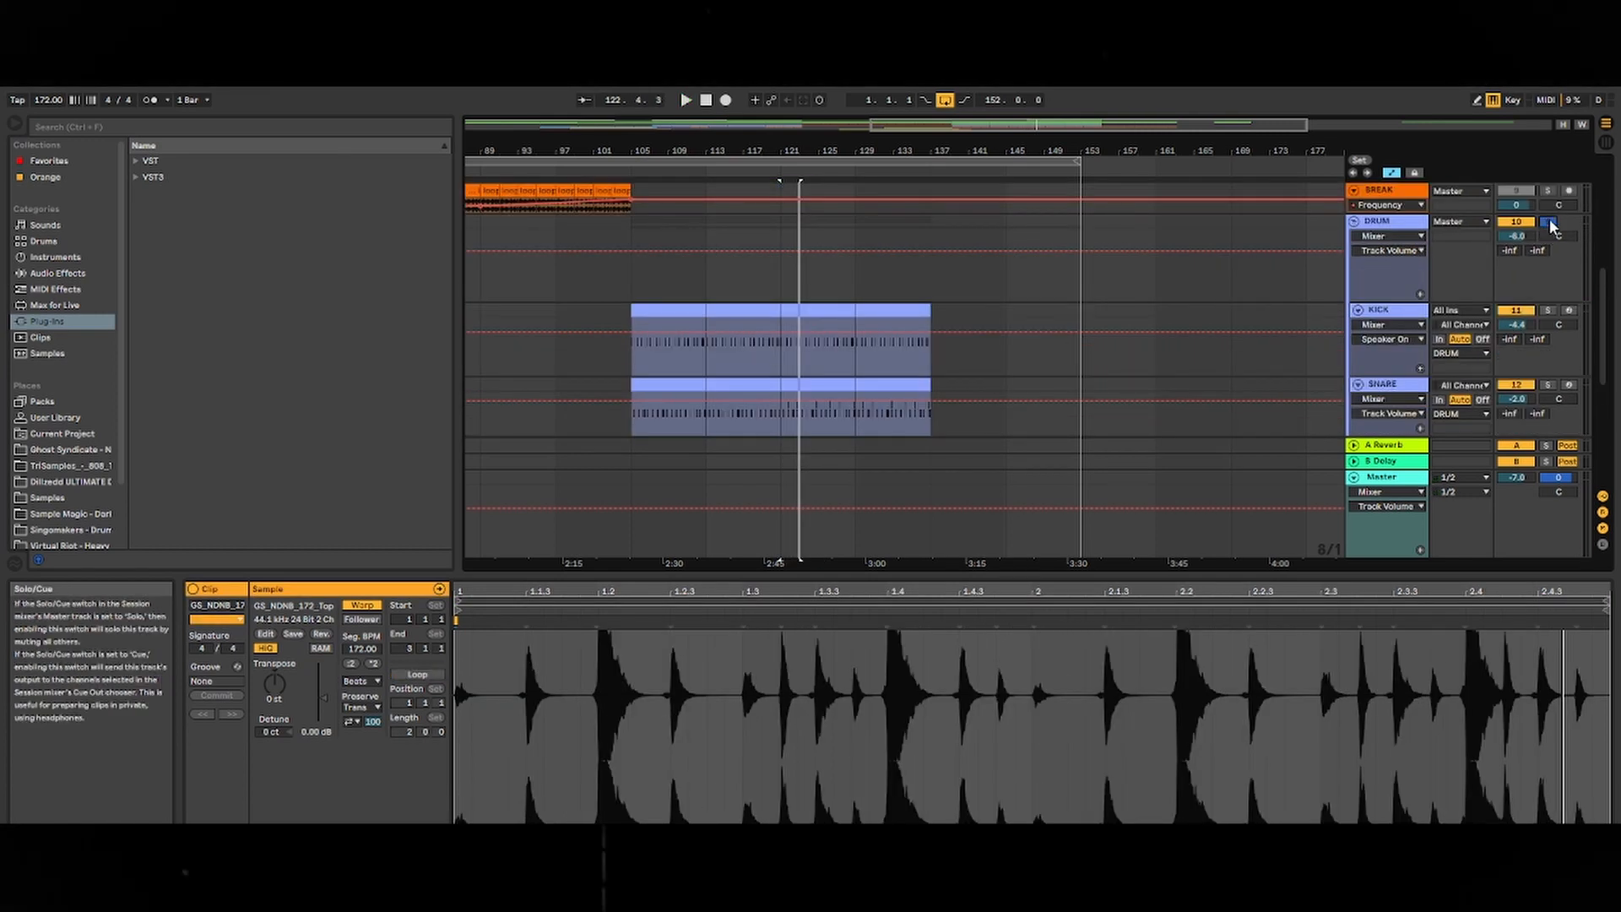
# - Play the soloed DRUM group, and show the device chains of the SNARE and KICK tracks
pyautogui.press('space')
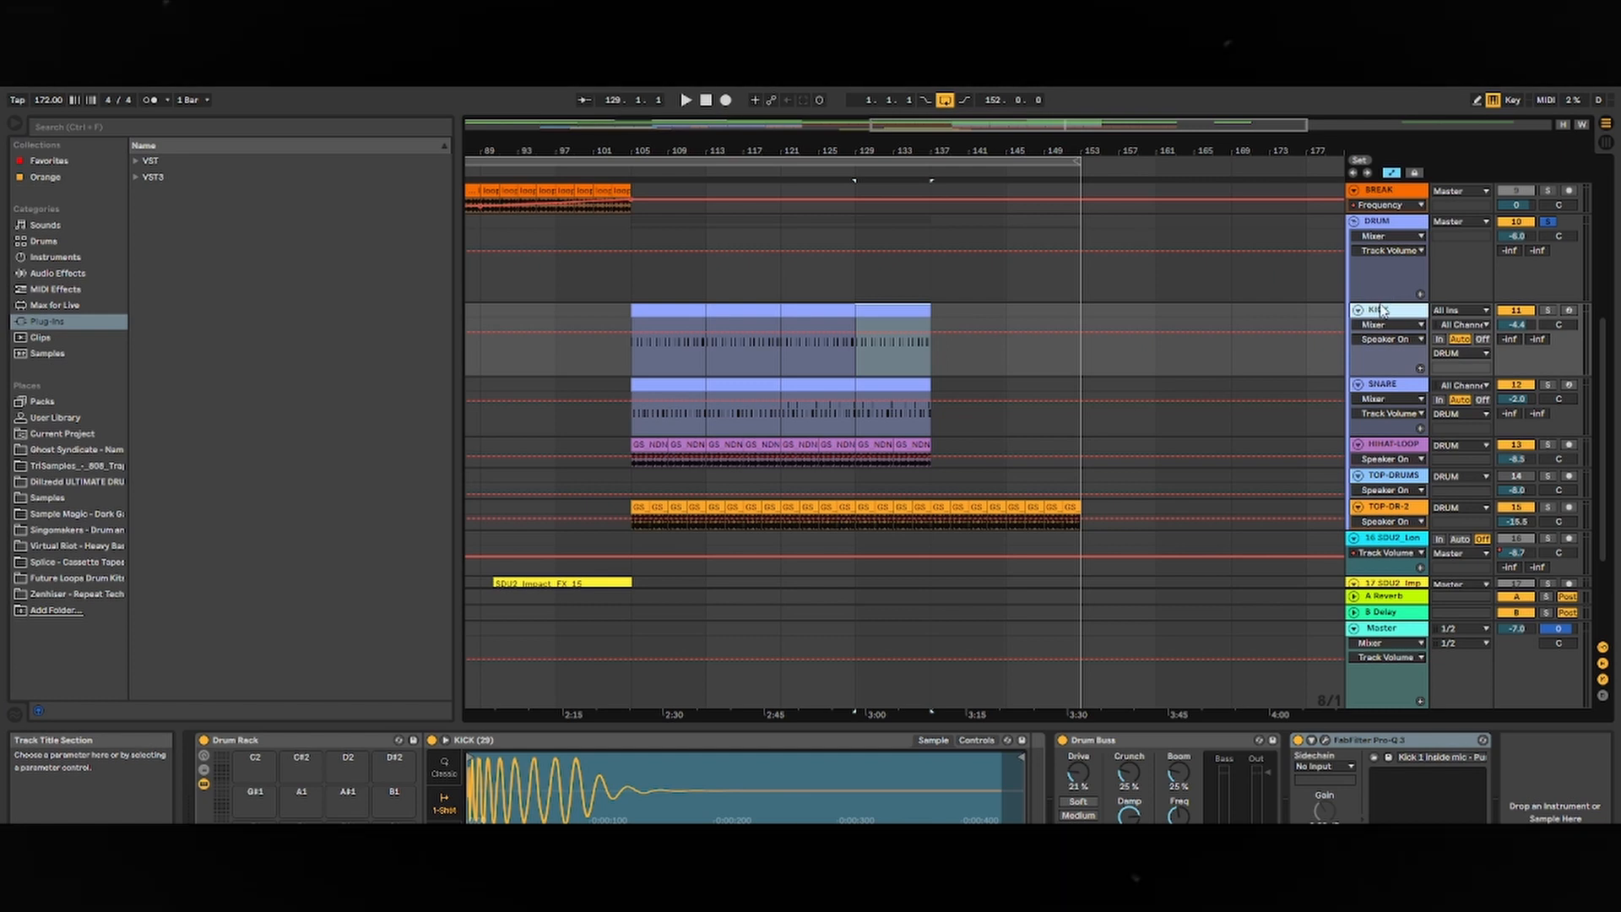
pyautogui.click(1390, 386)
pyautogui.click(1389, 311)
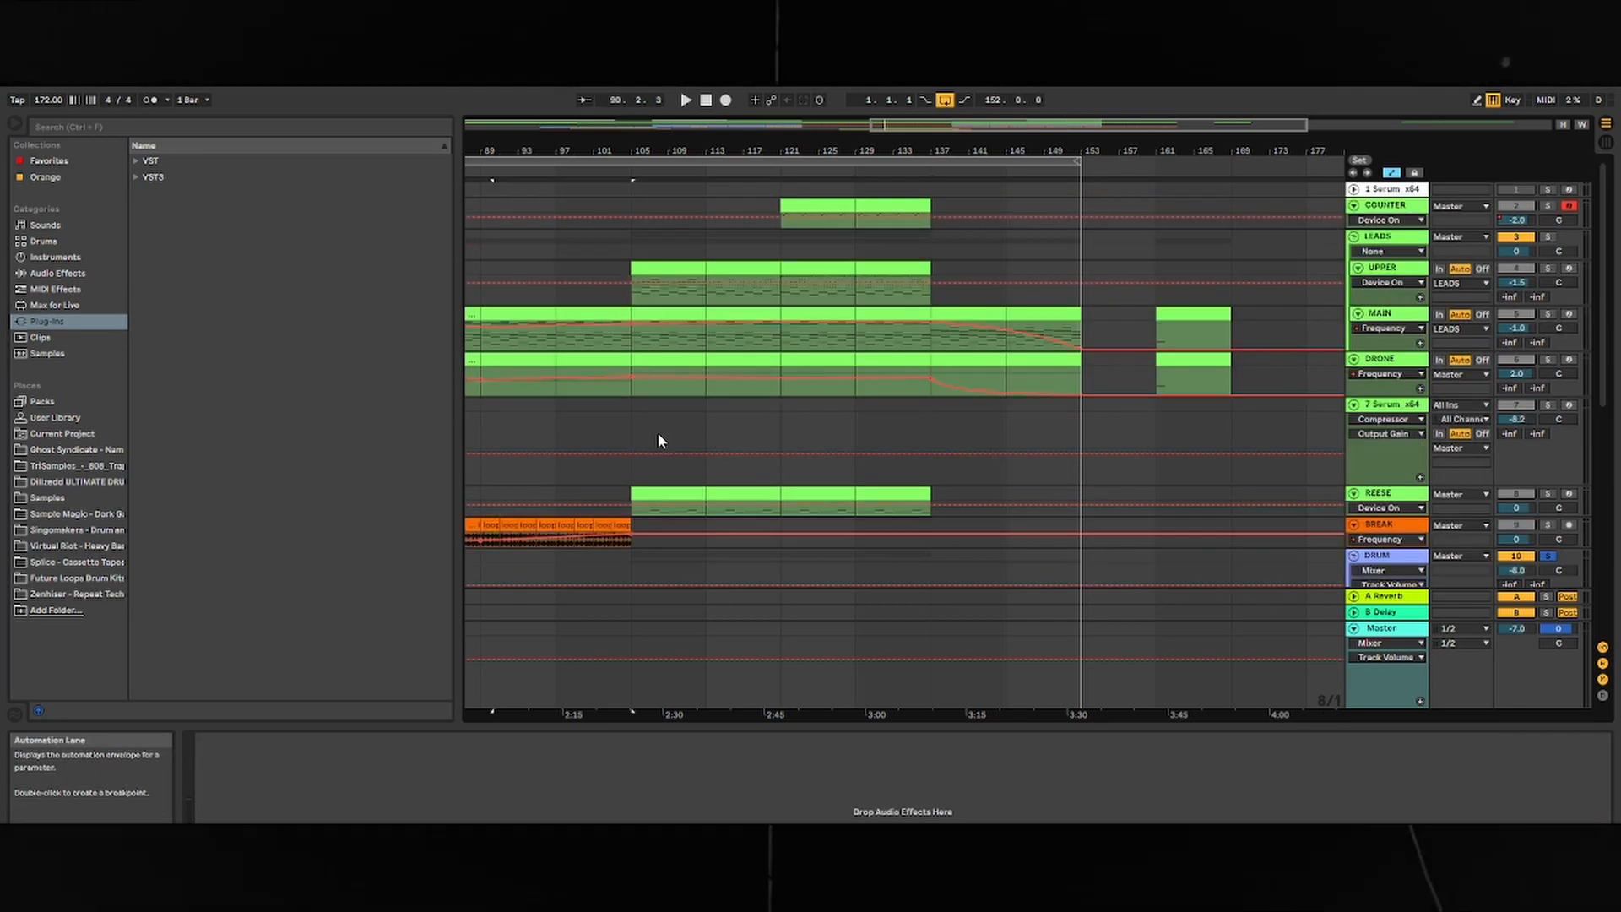
# - Select the SDU2 clip at bar 105, the SDU2_Long_Rise_Up_FX_06 riser and the SDU2_Impact_FX_15 clip in turn
pyautogui.scroll(-5, 656, 437)
pyautogui.scroll(-1, 681, 454)
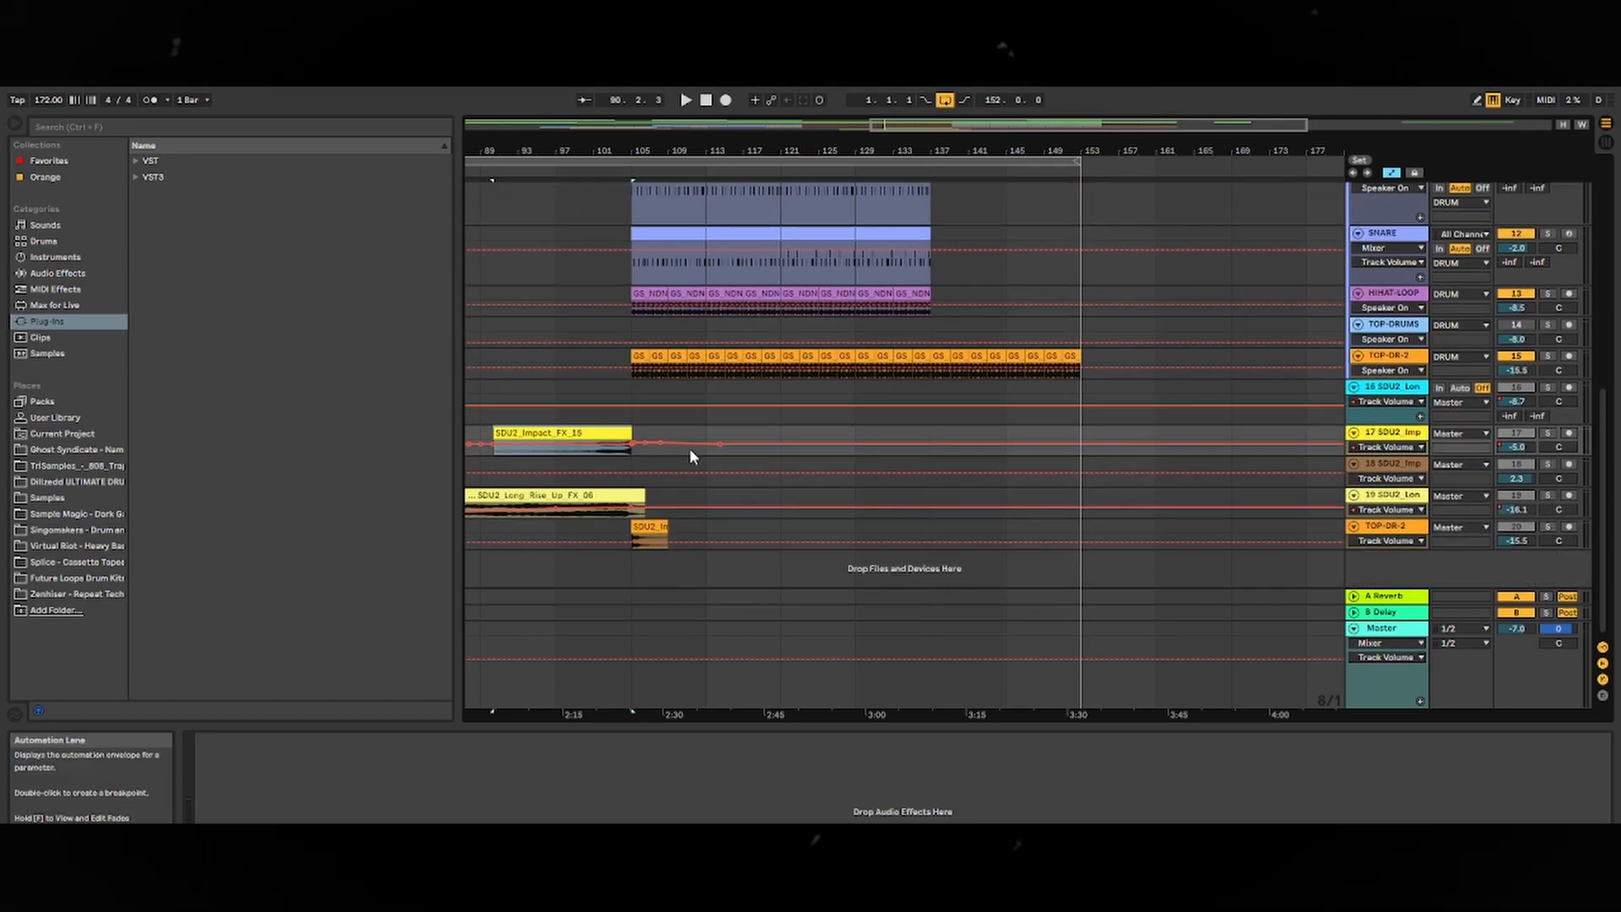
pyautogui.click(650, 528)
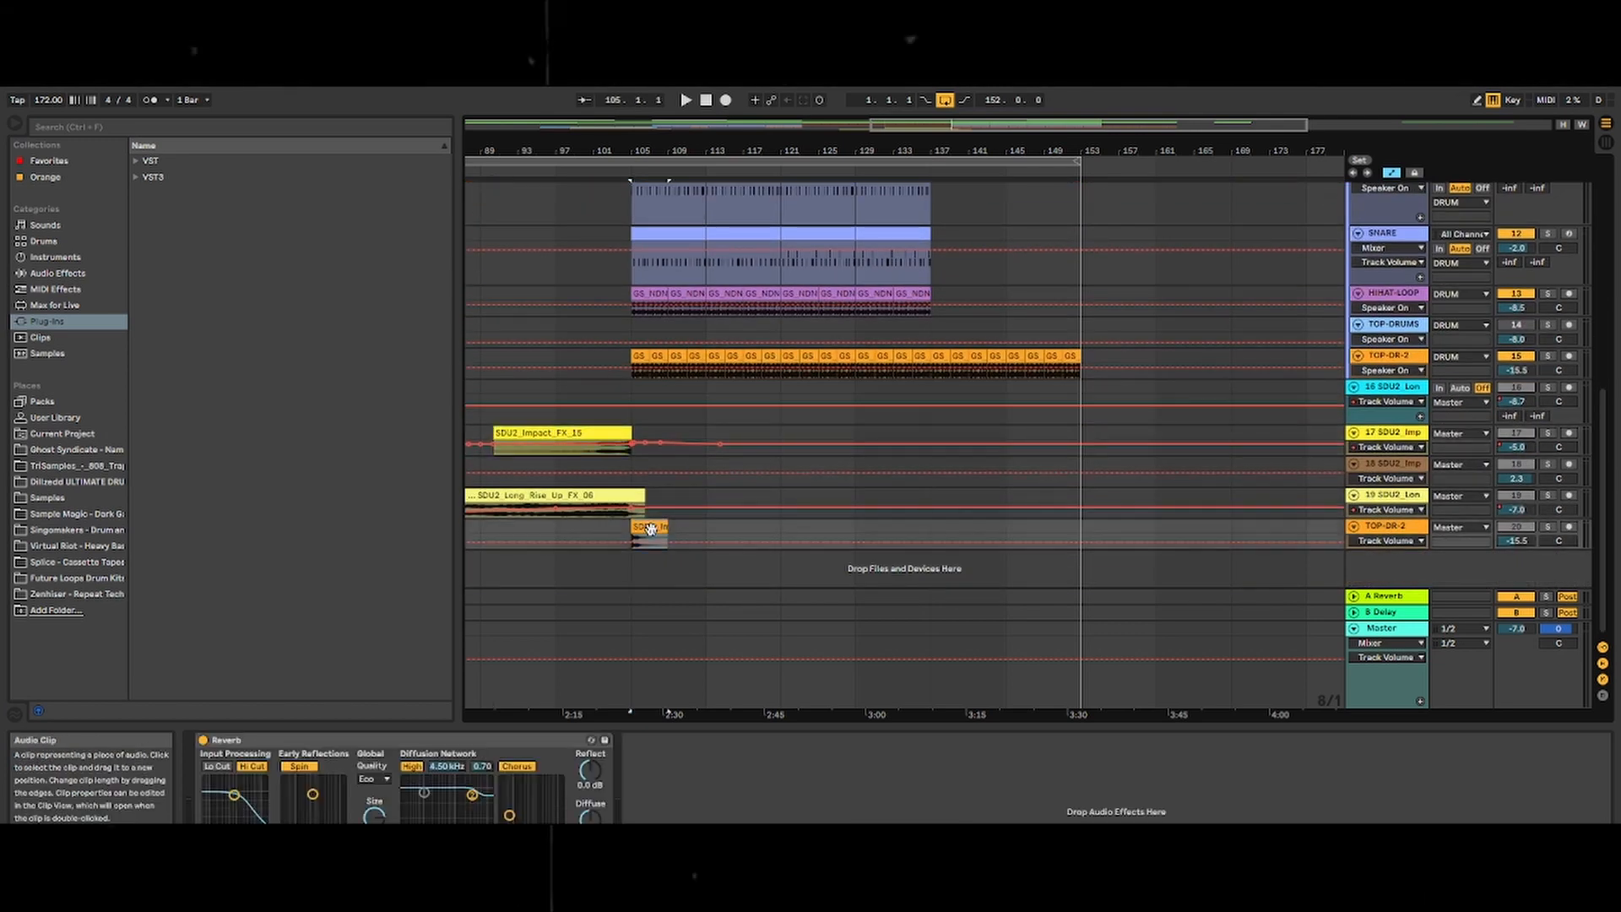
pyautogui.click(608, 495)
pyautogui.click(603, 433)
pyautogui.scroll(2, 667, 417)
pyautogui.scroll(8, 662, 410)
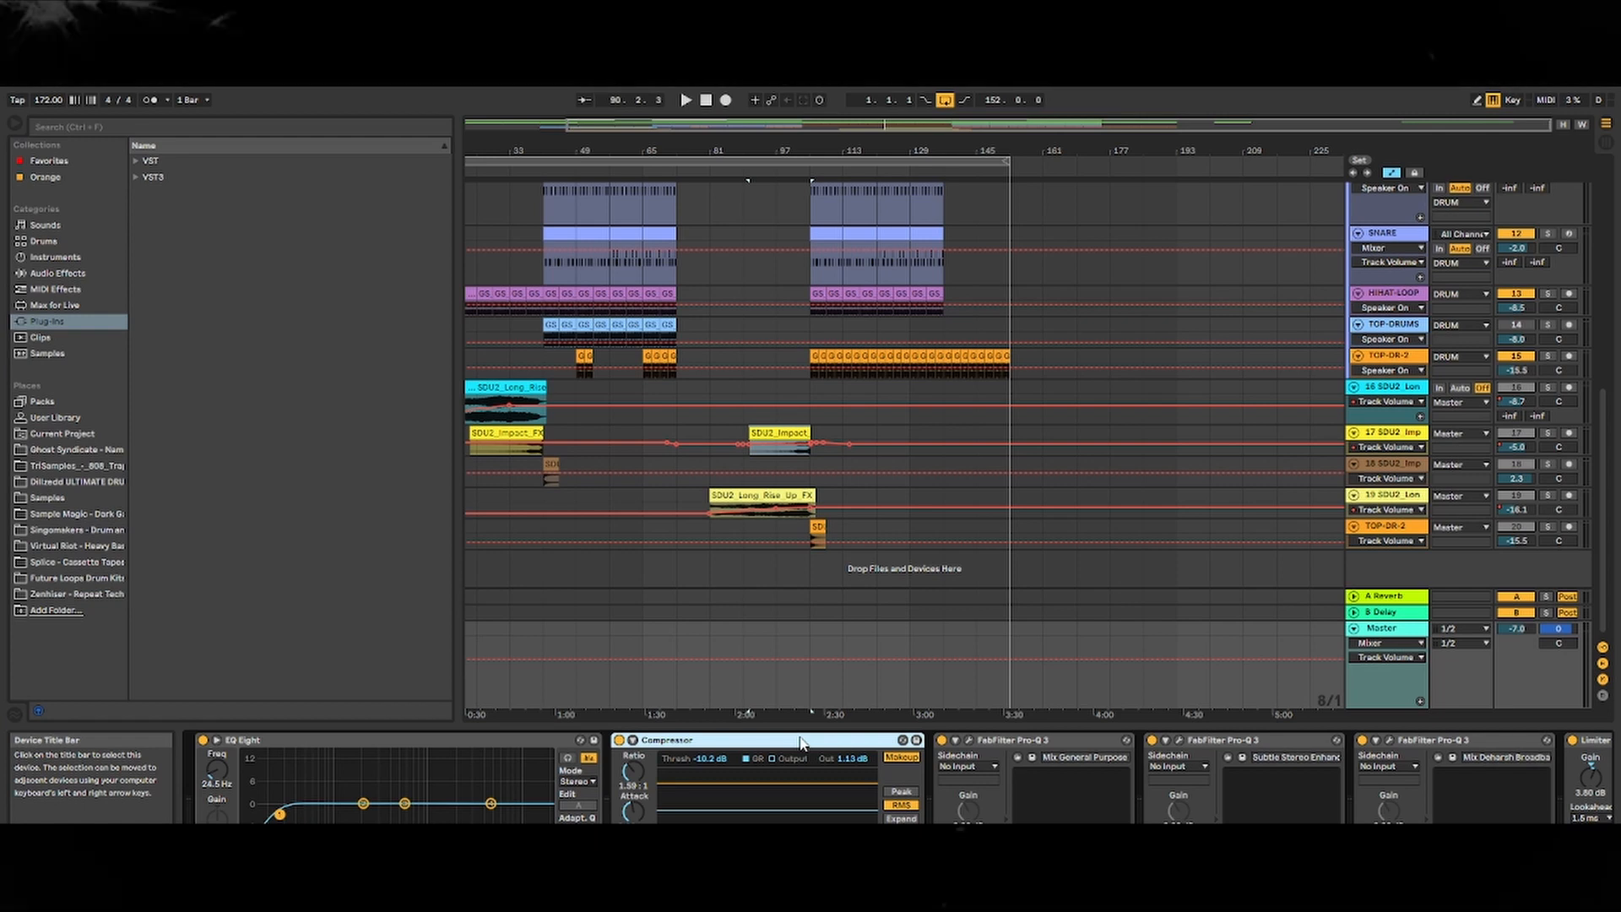
# - Go through the Compressor and the three FabFilter Pro-Q 3 equalizers in the Master track's device chain
pyautogui.press('Right')
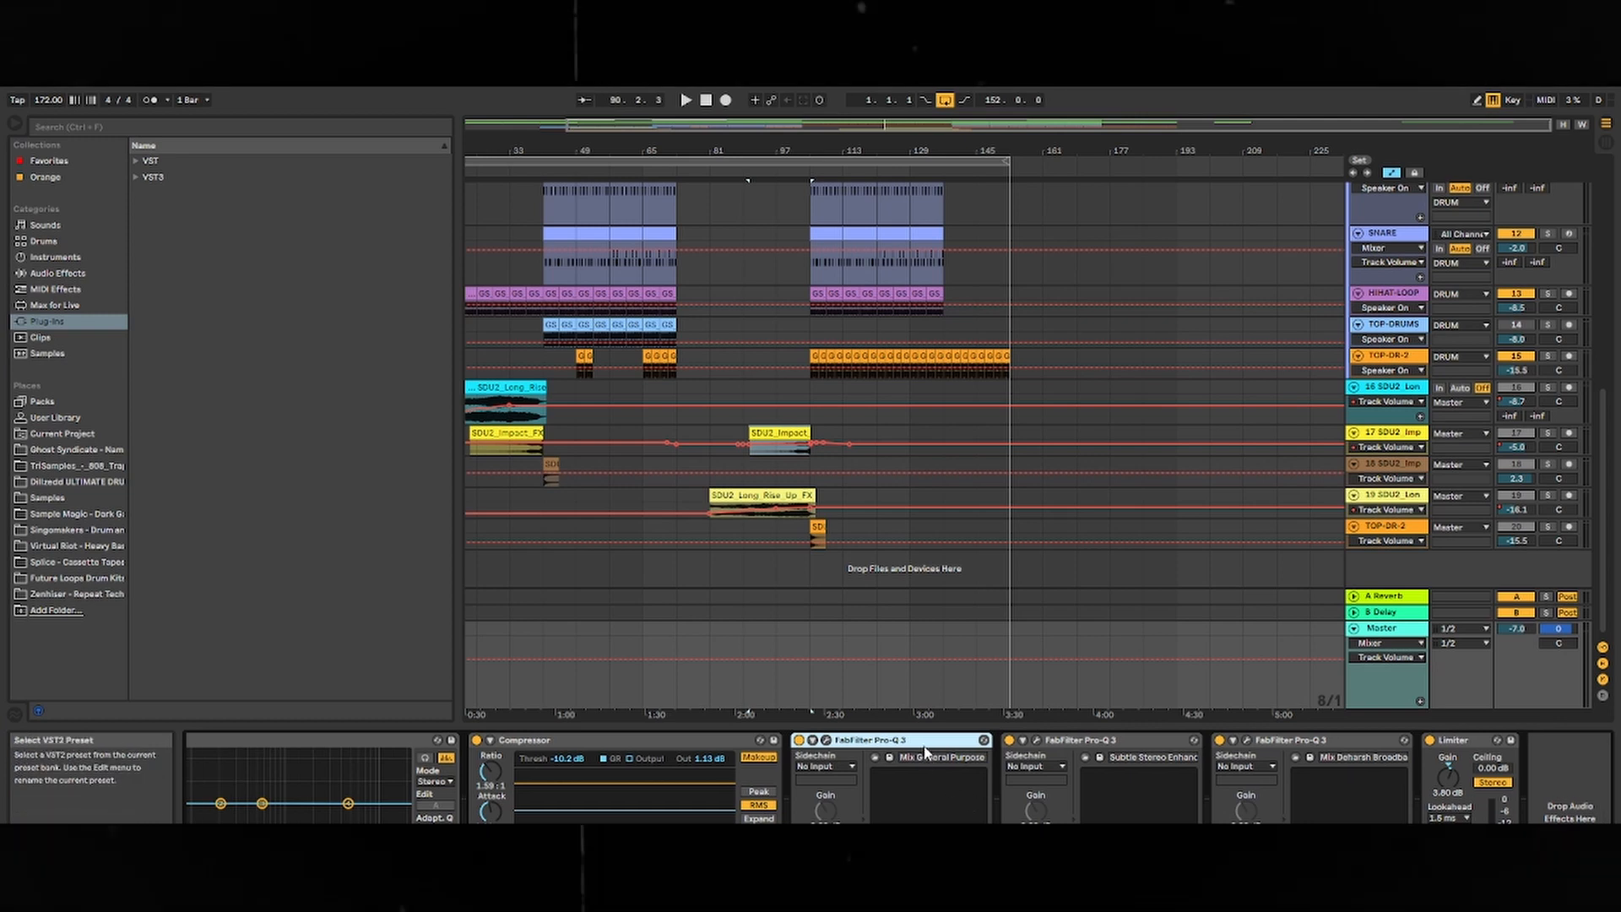
pyautogui.click(1294, 741)
pyautogui.click(1113, 742)
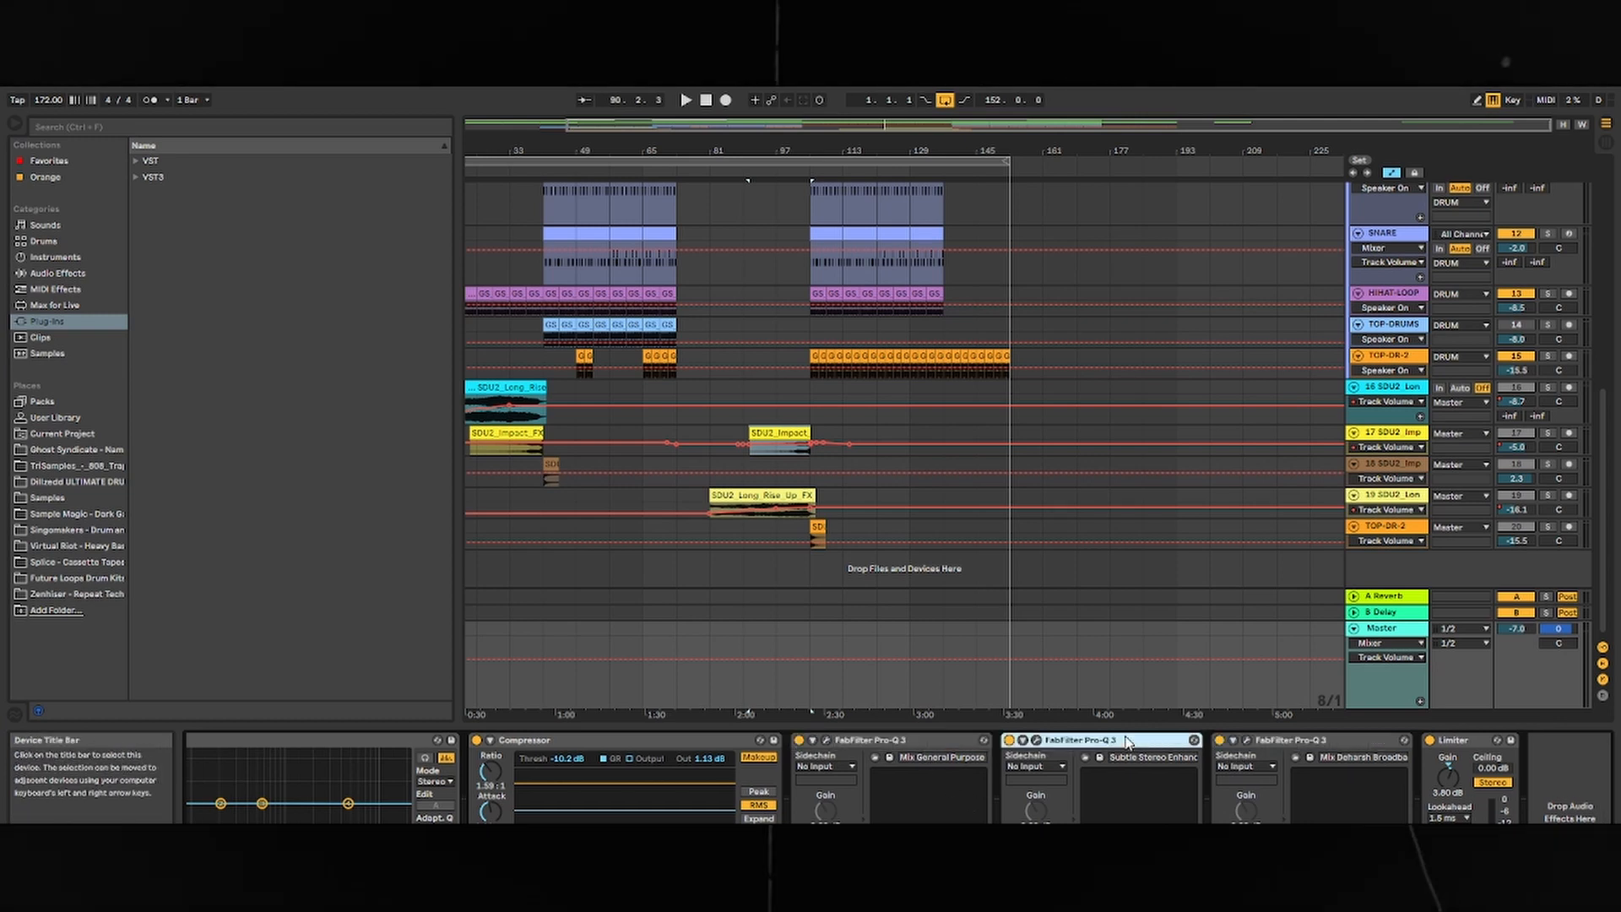
pyautogui.click(914, 742)
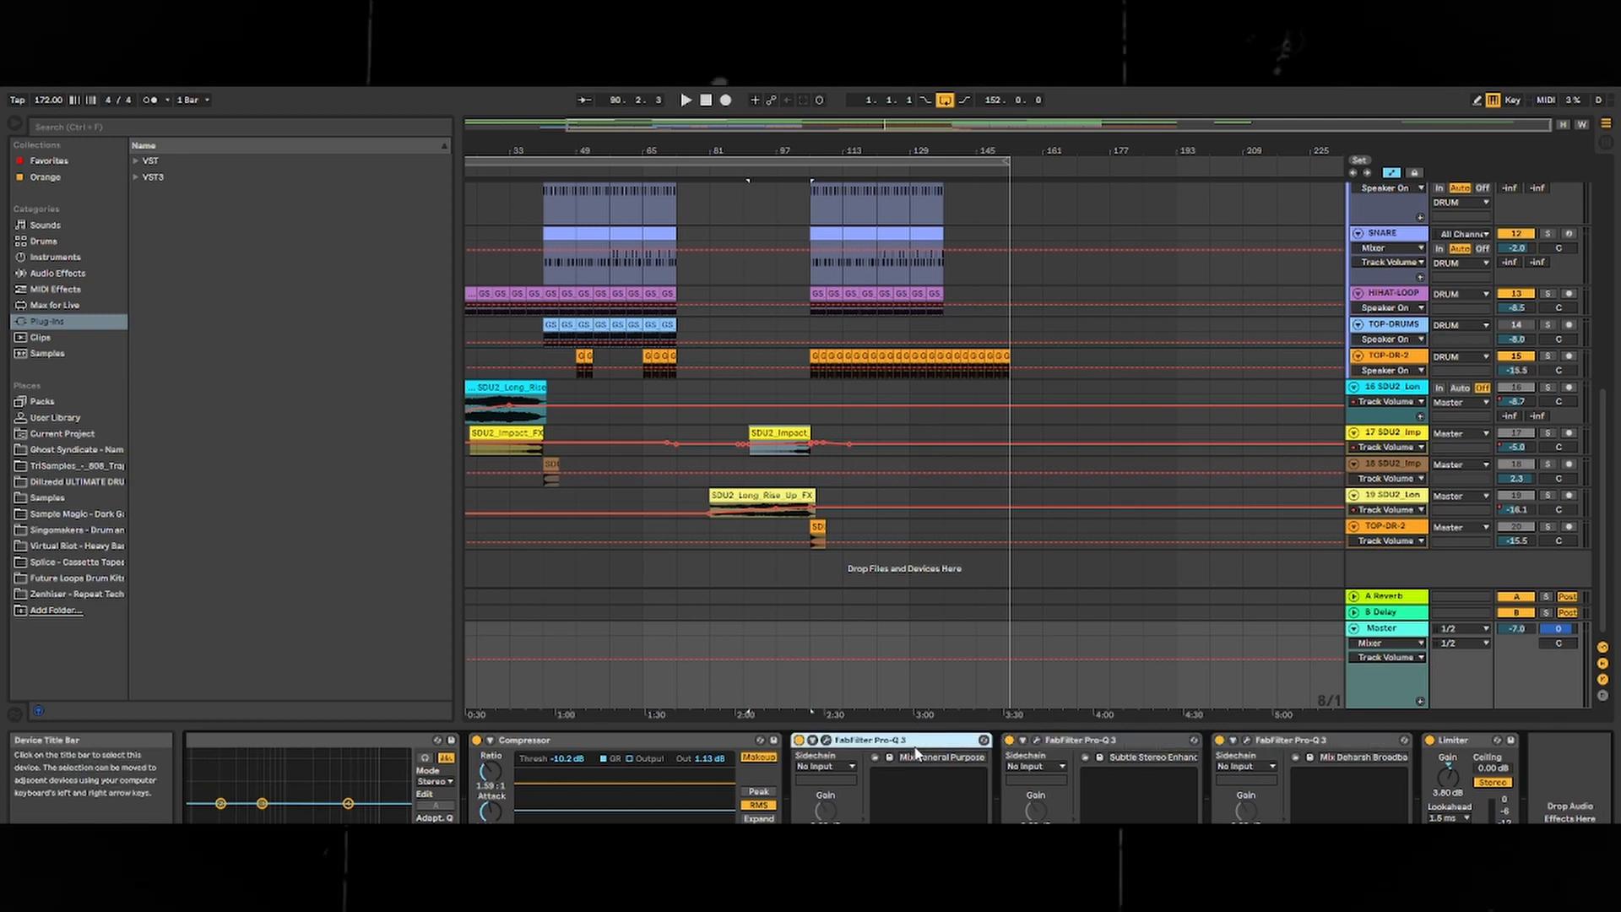
# - Open the Master track's first Pro-Q 3, locate Mix General Purpose Balancing 1 among its Dynamic Mix presets, view its curve, and close the plug-in
pyautogui.click(827, 740)
pyautogui.click(596, 239)
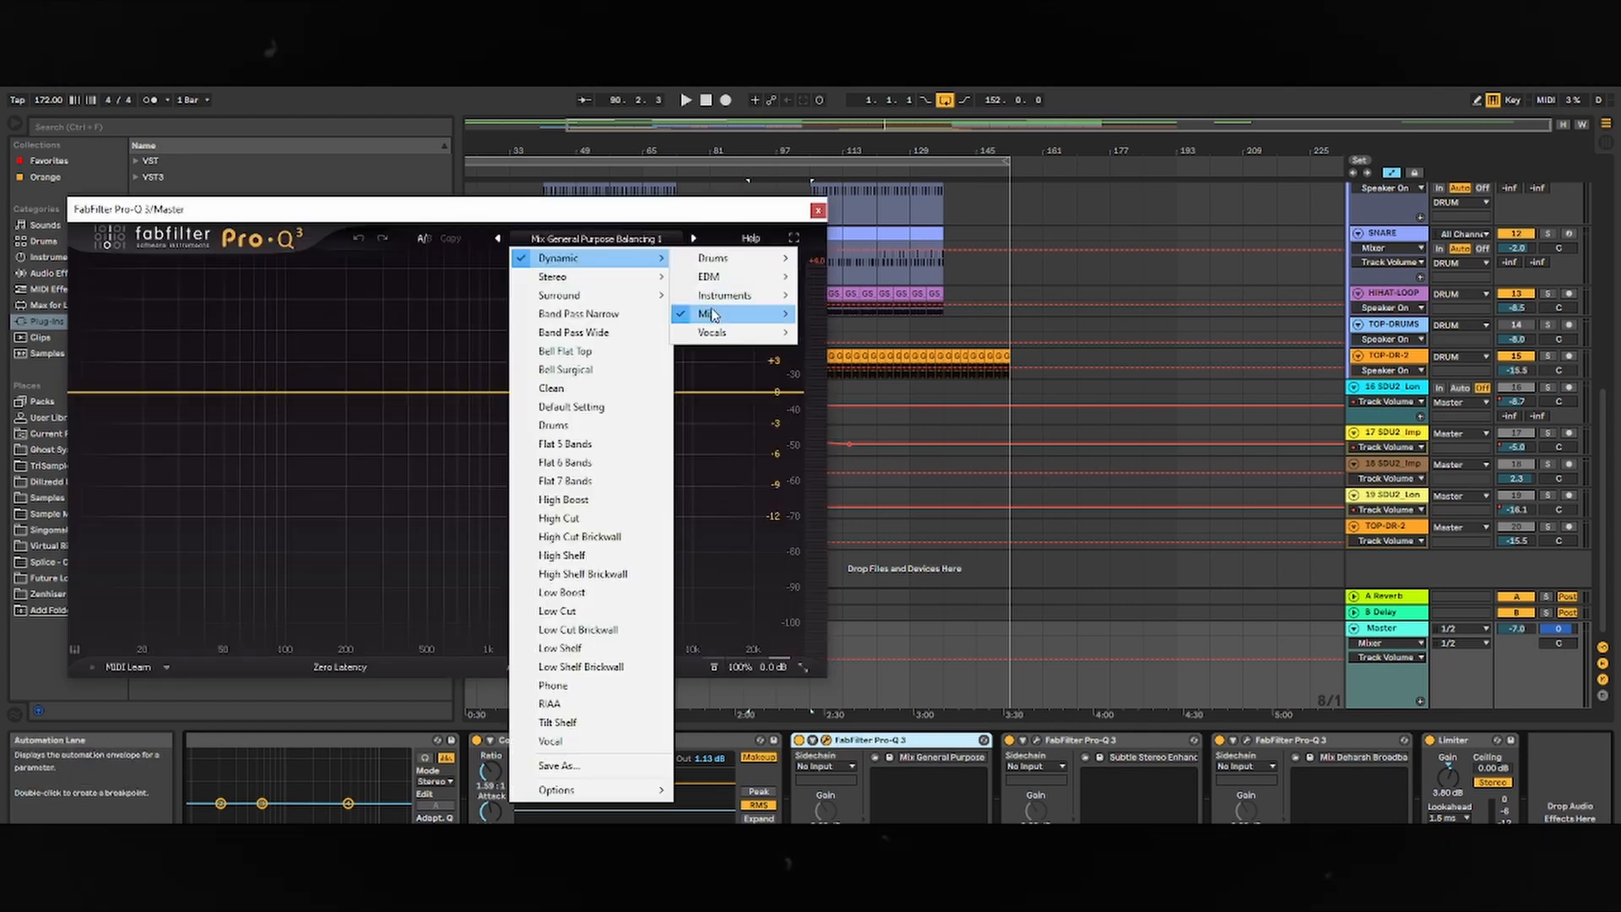
pyautogui.moveTo(724, 311)
pyautogui.click(872, 427)
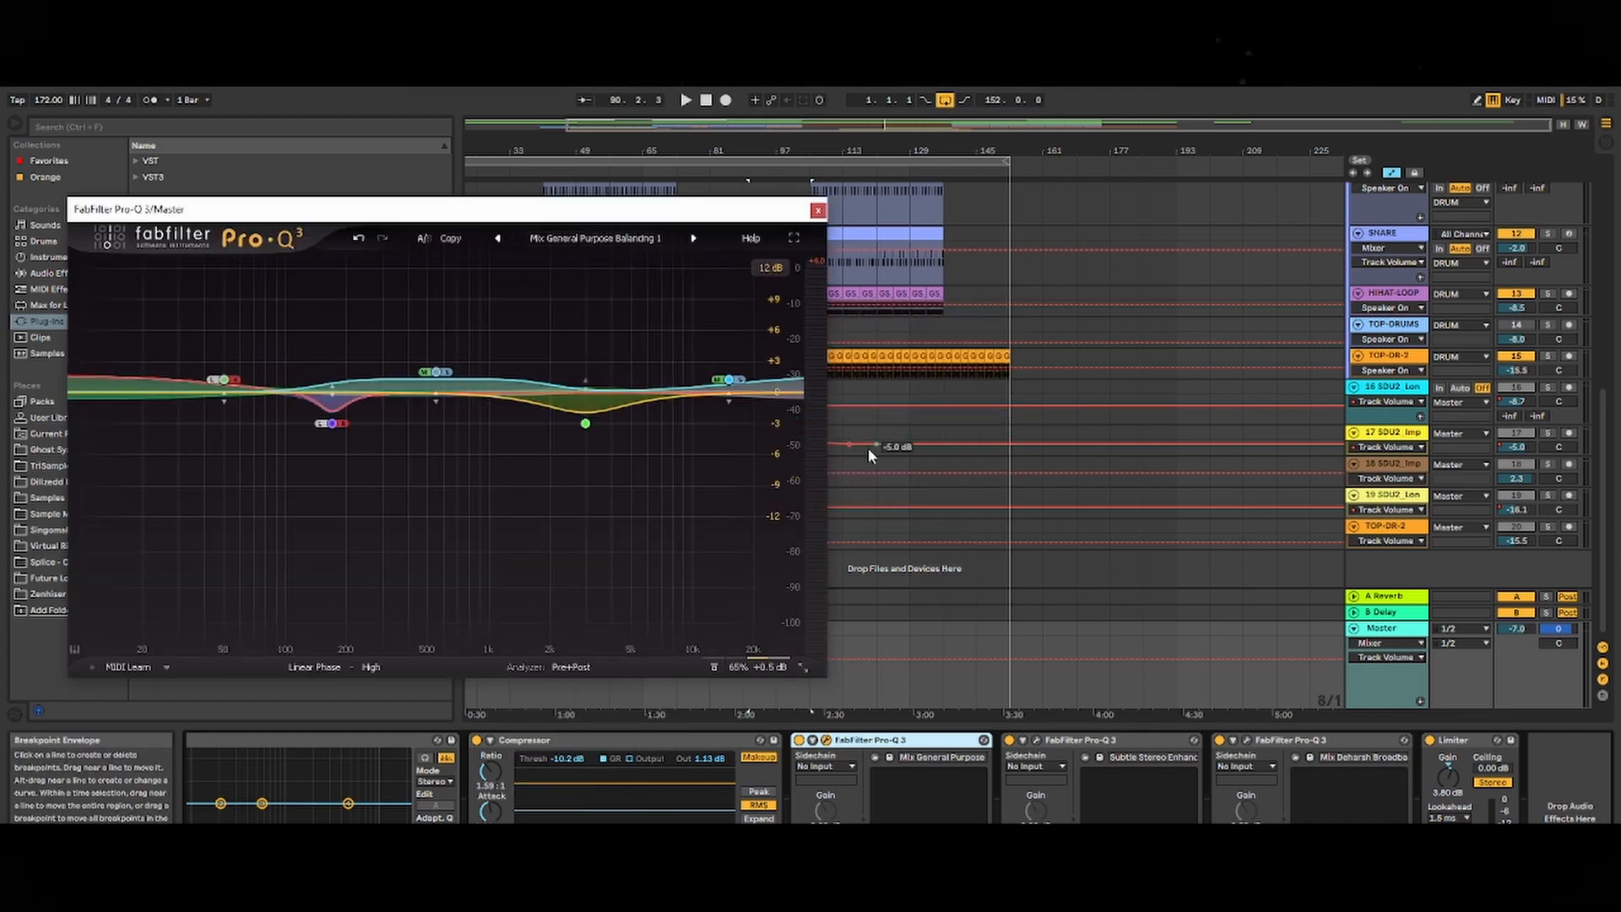
pyautogui.click(819, 211)
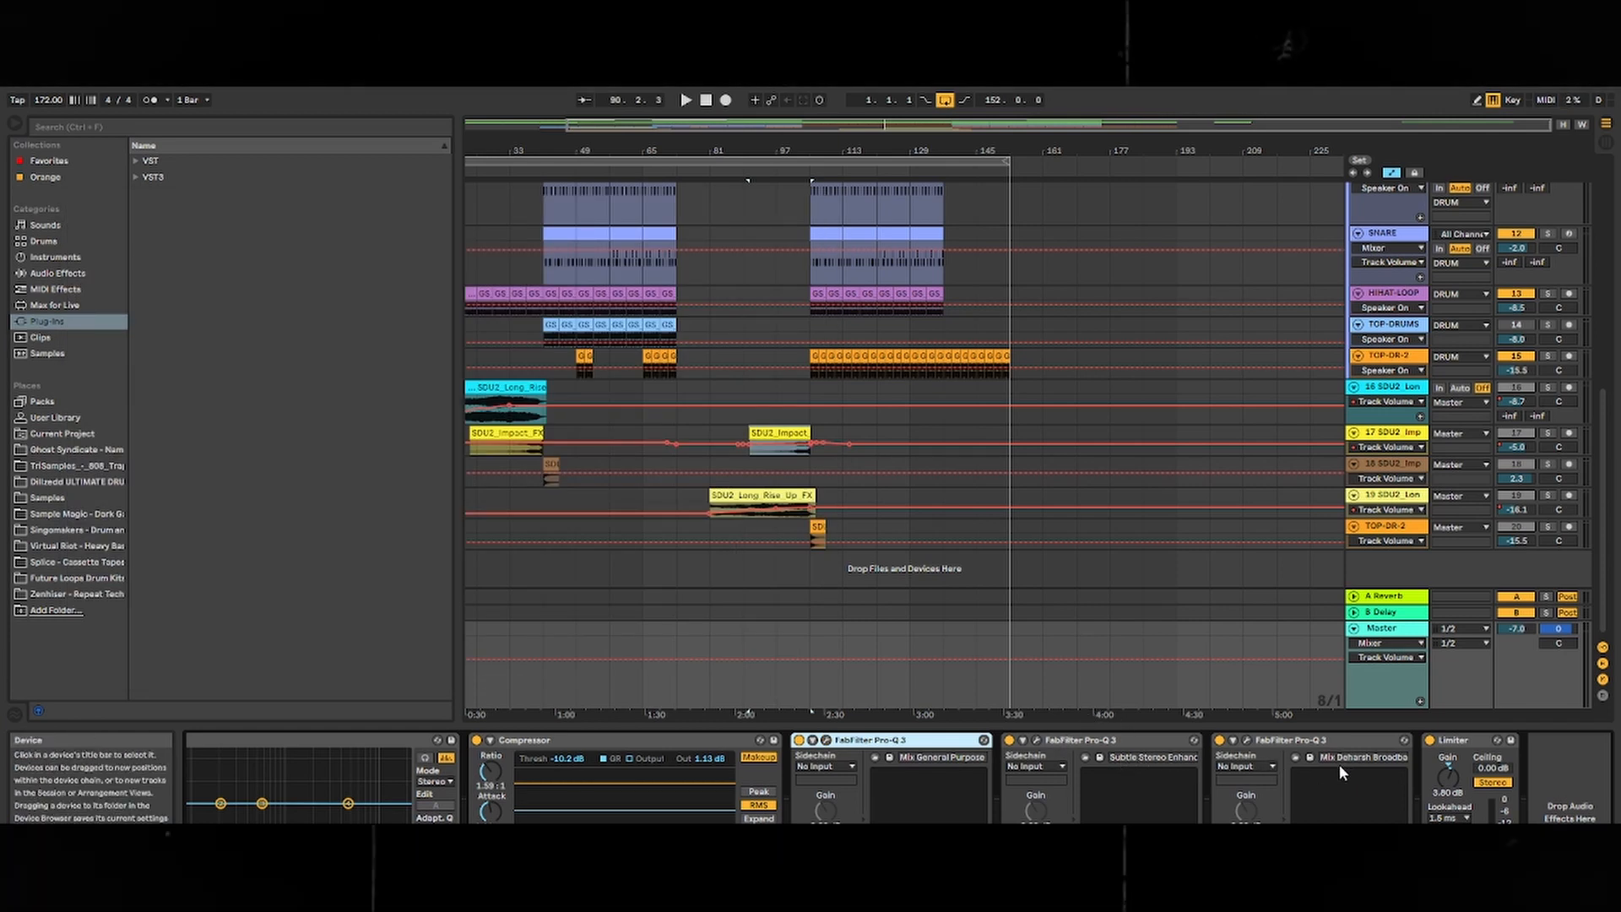
# - Examine the Limiter's gain at the end of the Master device chain, and select the Master track
pyautogui.click(1467, 740)
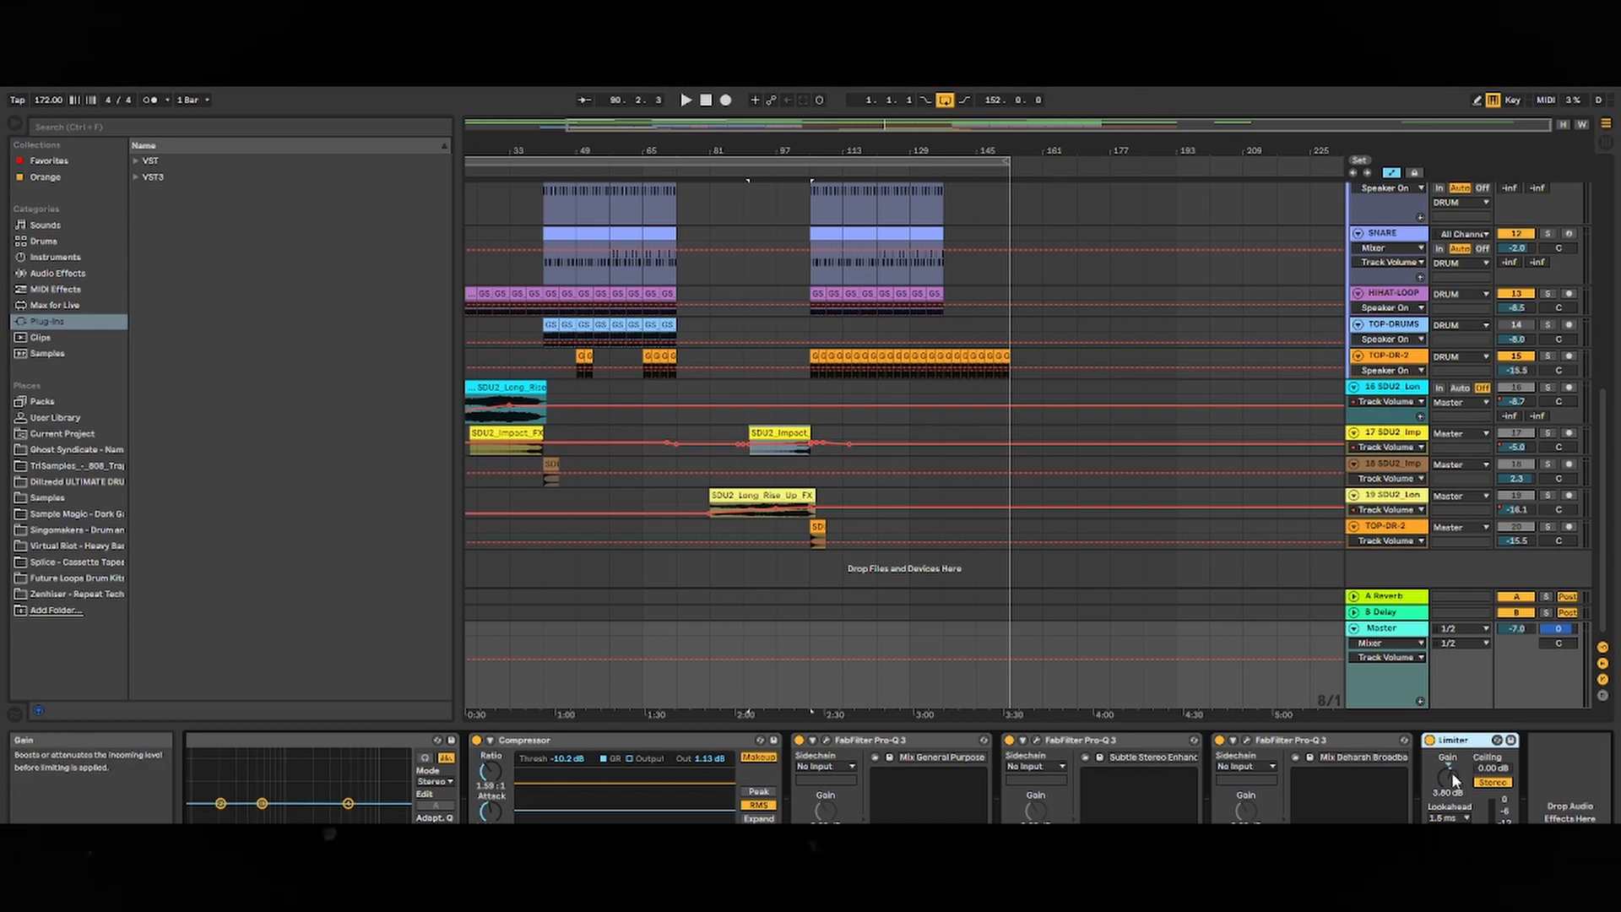
pyautogui.click(1393, 638)
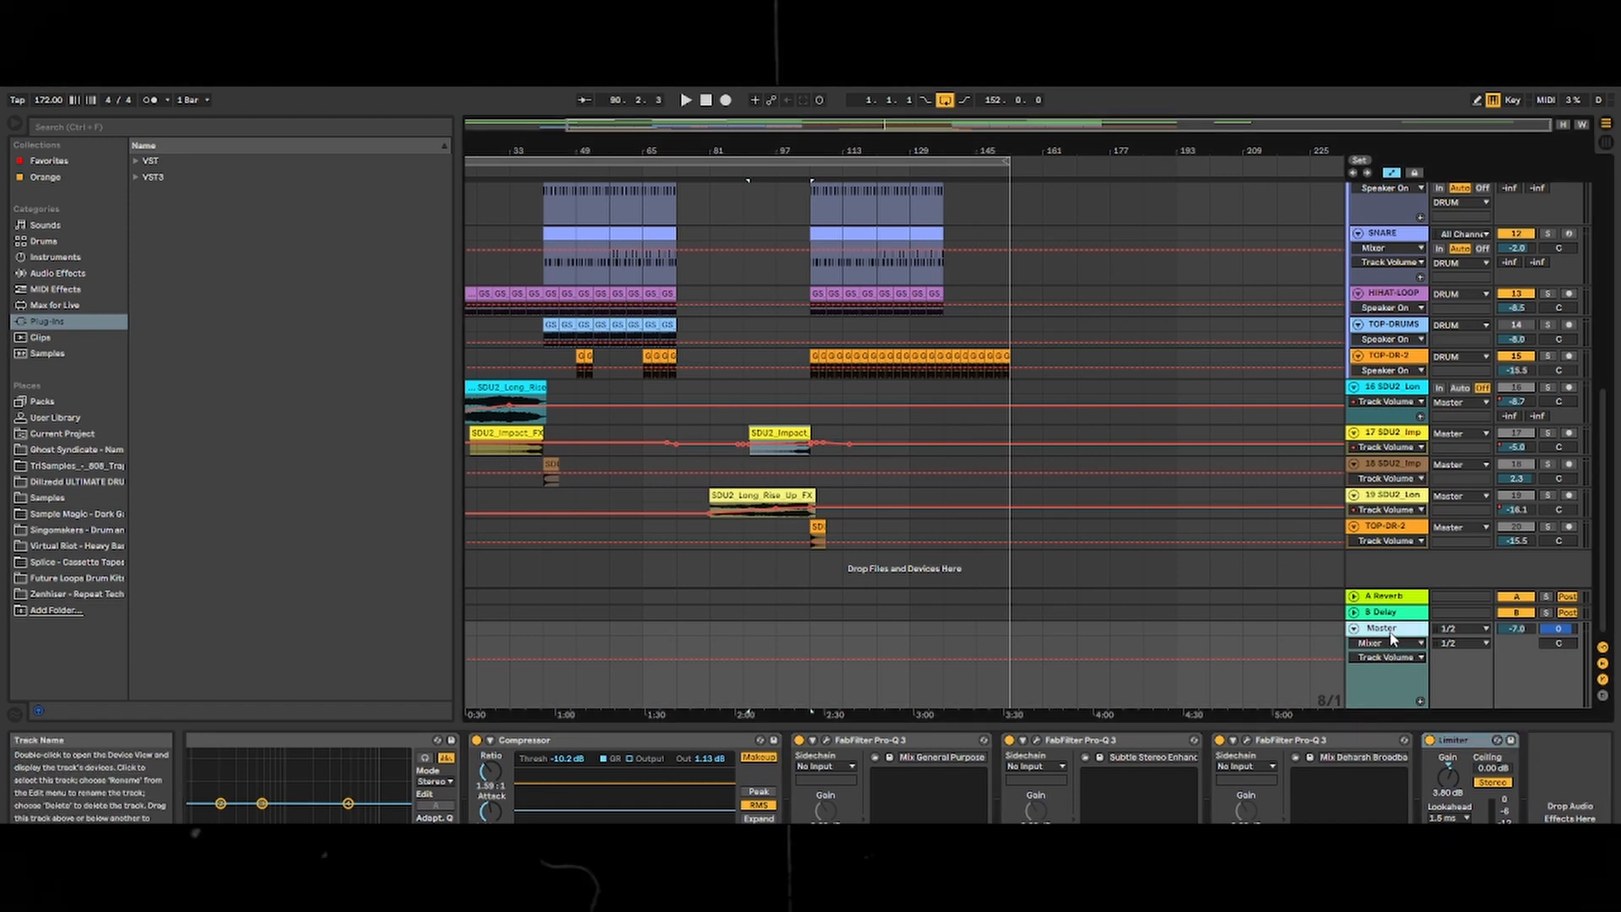